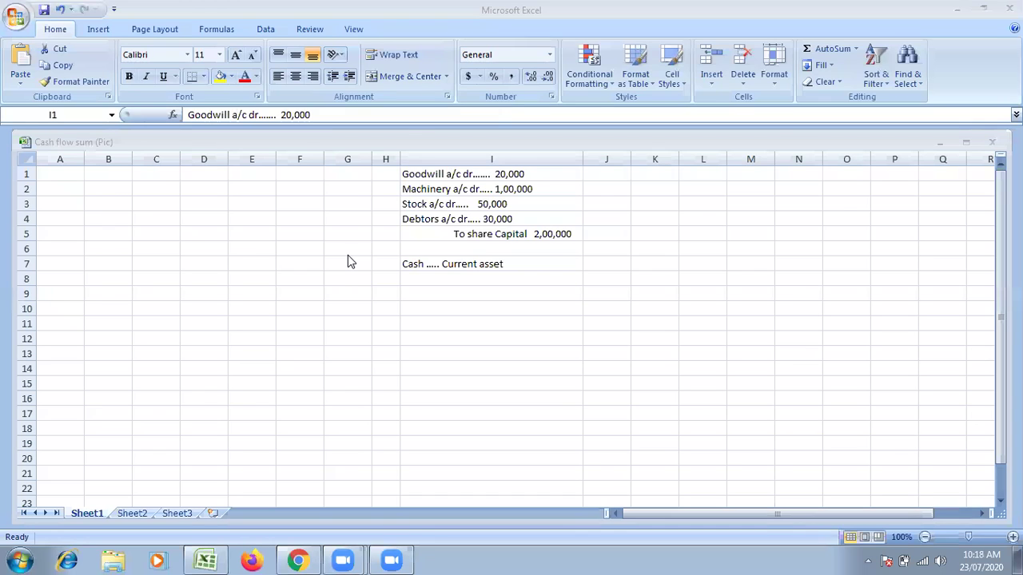
# Colour only the 50,000 amount in the Stock a/c entry in cell I3 red
pyautogui.click(489, 203)
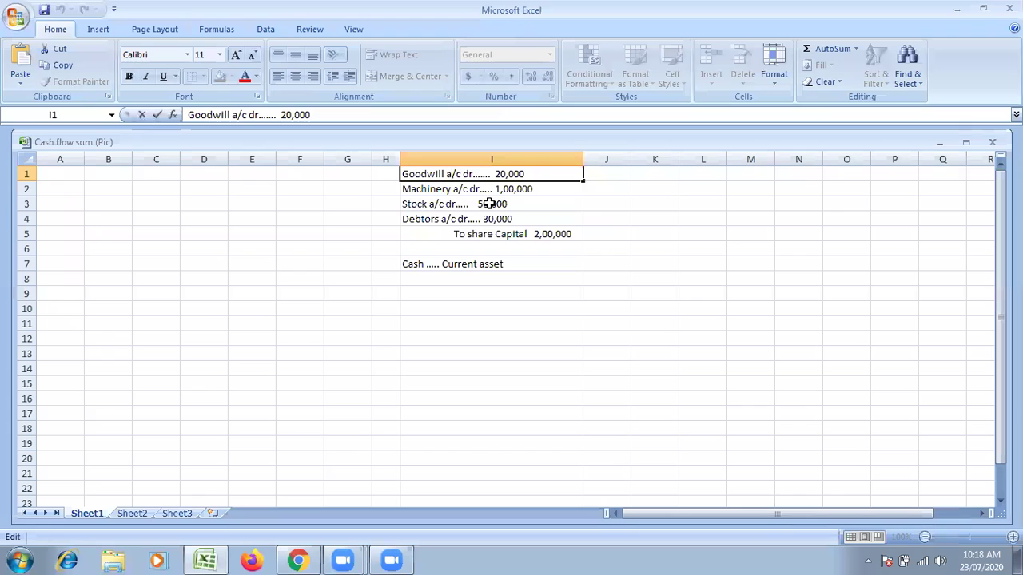
pyautogui.click(500, 204)
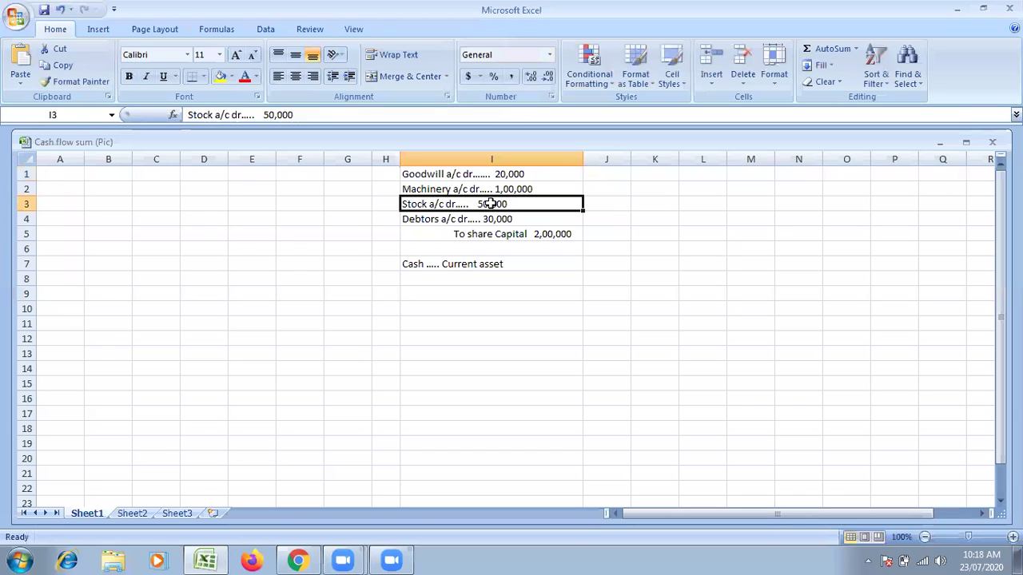
pyautogui.doubleClick(491, 204)
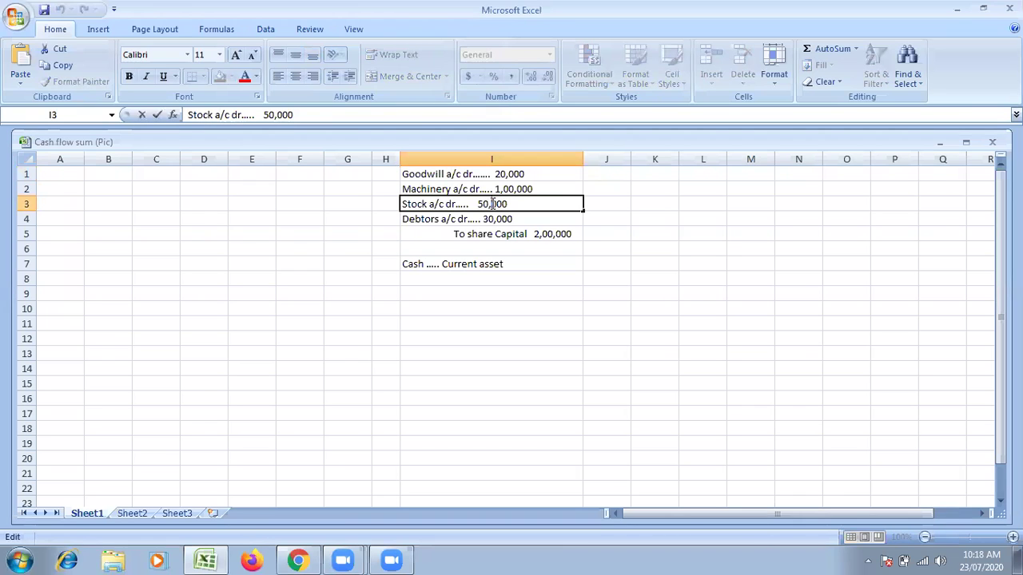
pyautogui.doubleClick(491, 203)
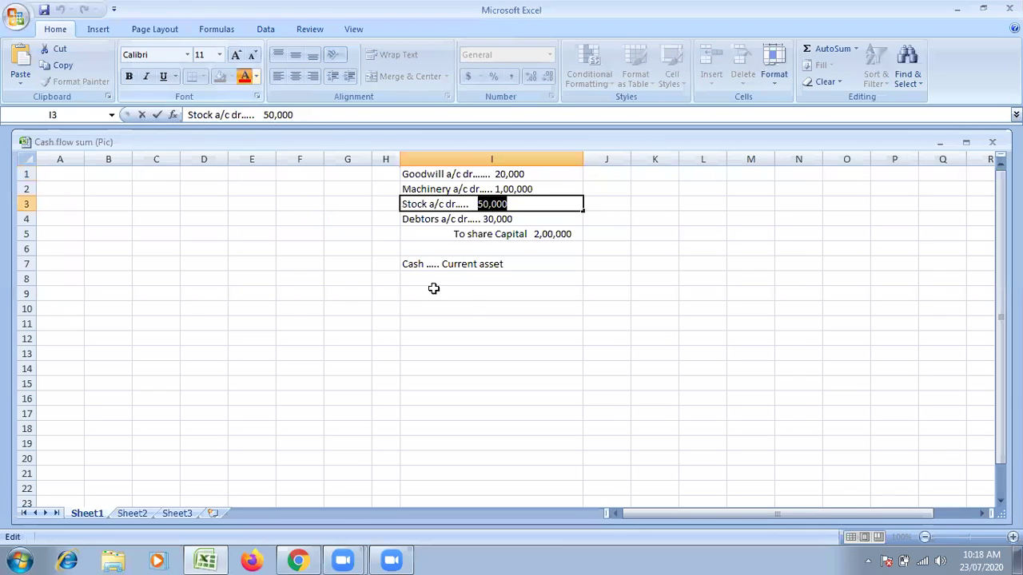
pyautogui.click(470, 305)
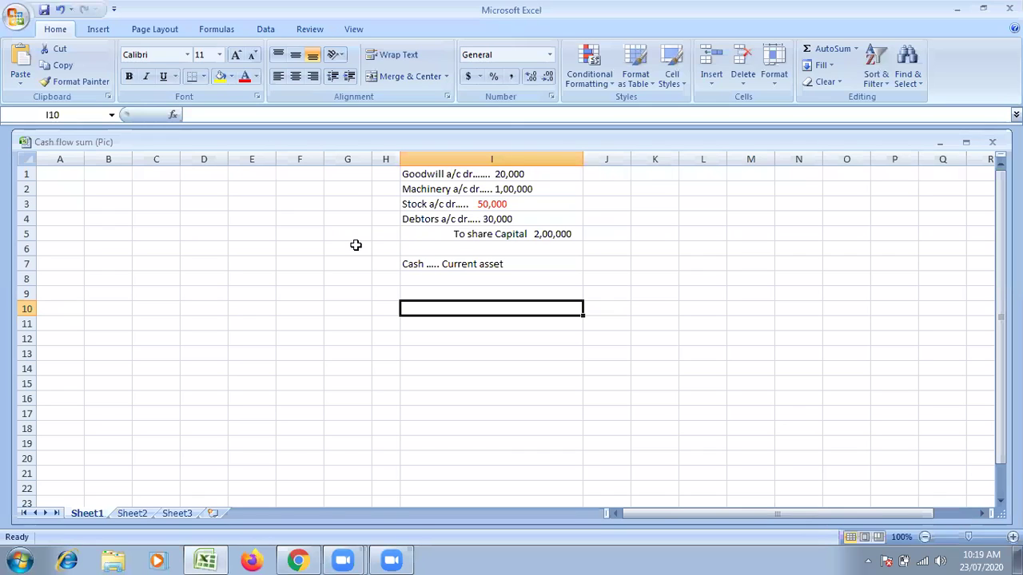
# Colour only the 30,000 amount in the Debtors a/c entry in cell I4 red
pyautogui.doubleClick(489, 218)
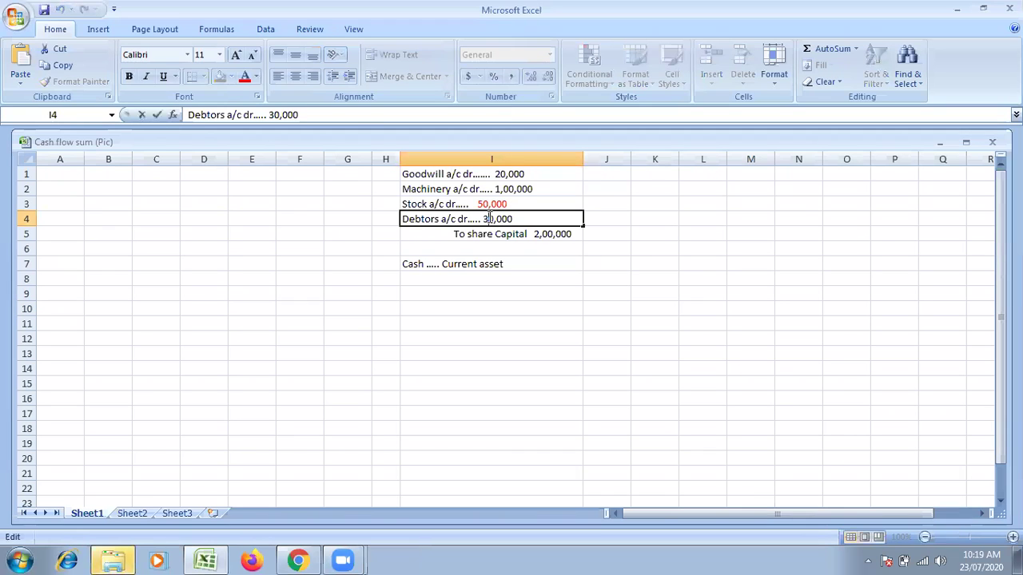
pyautogui.doubleClick(490, 218)
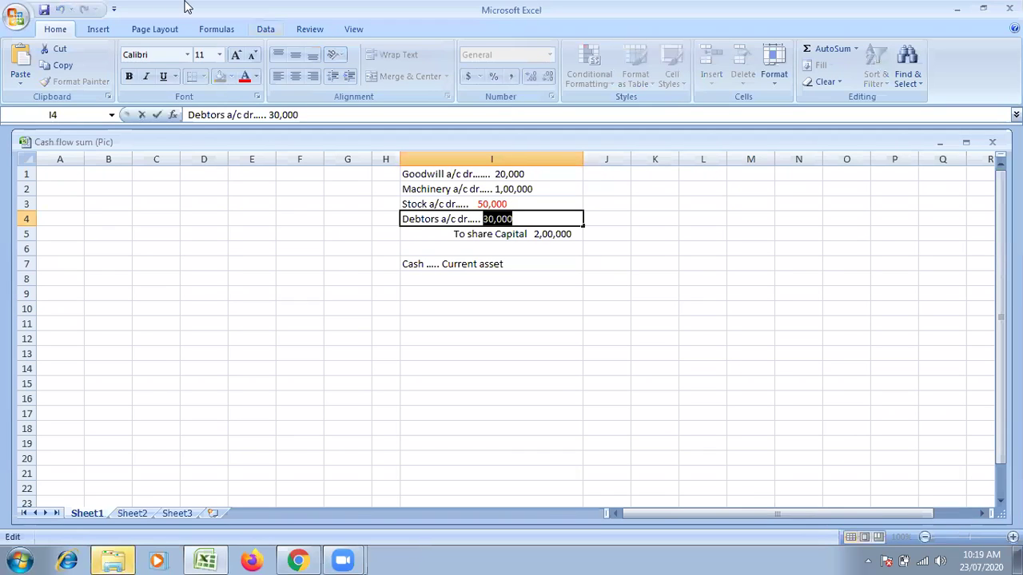
pyautogui.click(244, 78)
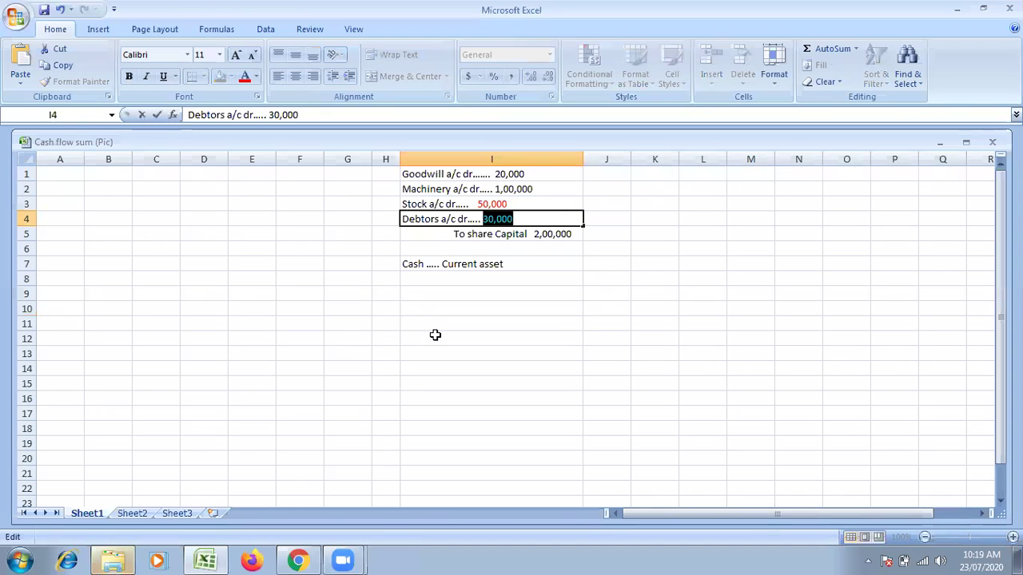
pyautogui.click(444, 335)
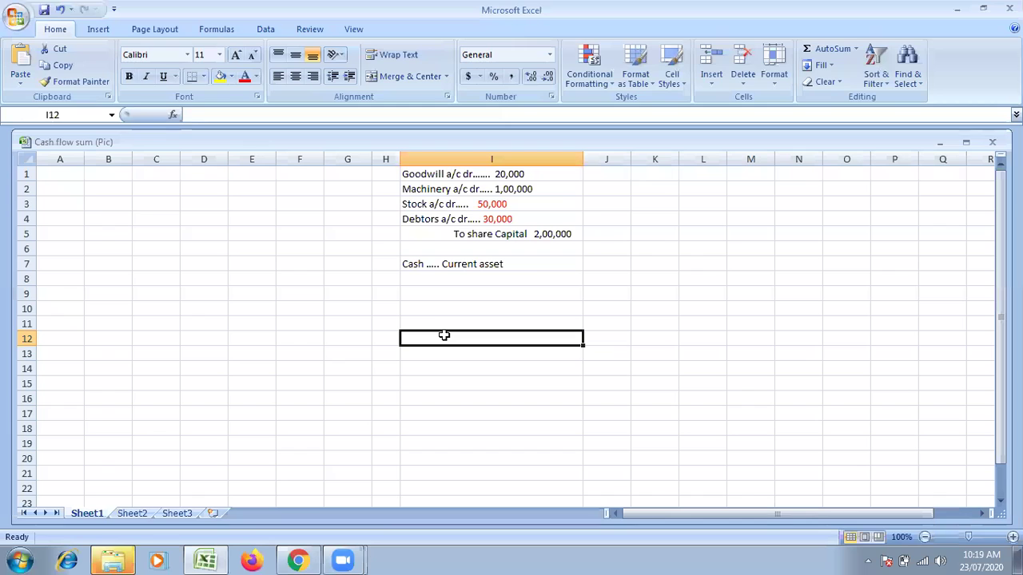
# Select the 2,00,000 amount within the To share Capital entry in cell I5 for reference
pyautogui.click(546, 232)
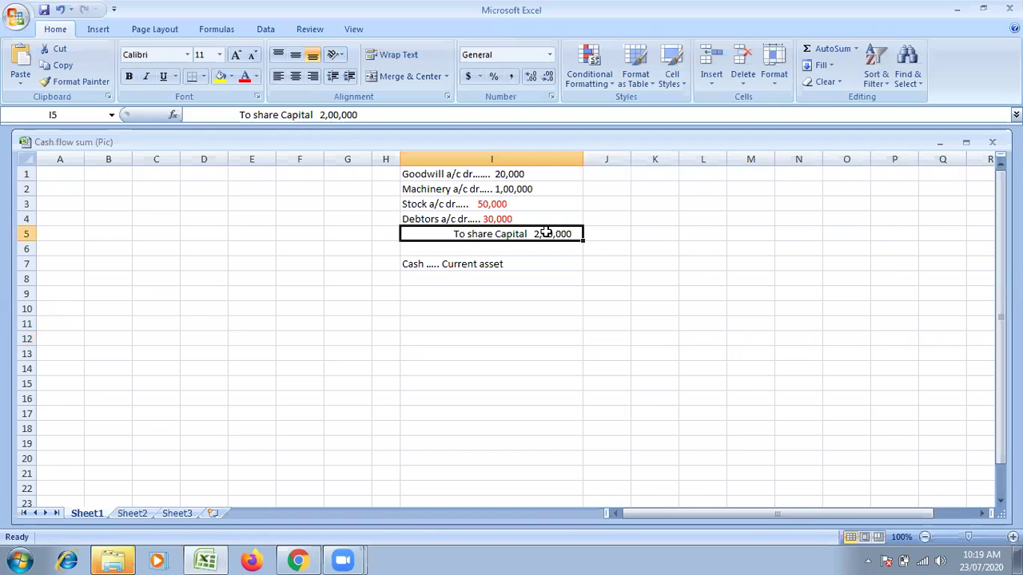
pyautogui.doubleClick(546, 232)
pyautogui.doubleClick(548, 232)
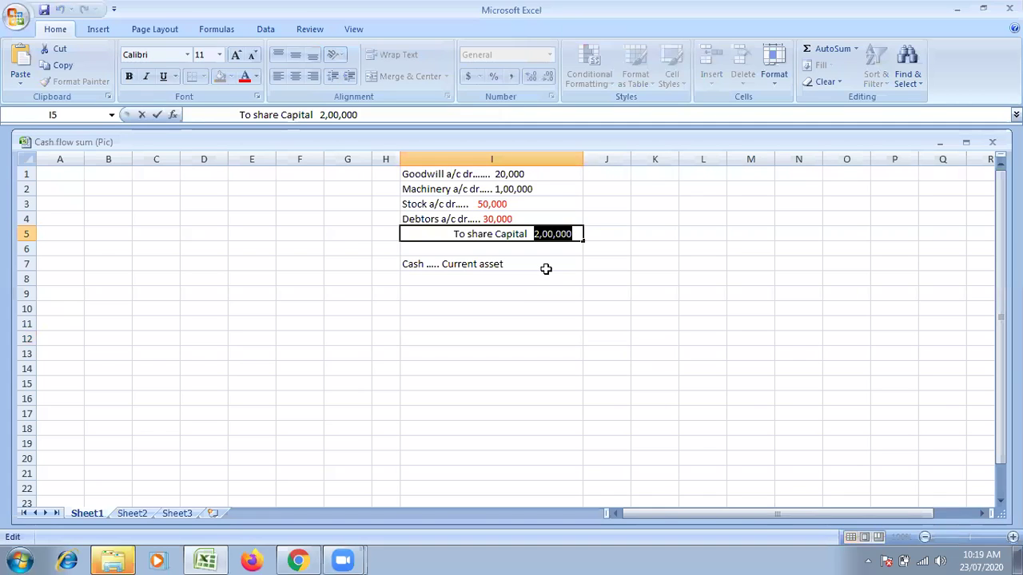
pyautogui.click(487, 275)
# Label the Goodwill entry NC in J1 and copy that label to J2 for the Machinery entry
pyautogui.doubleClick(572, 172)
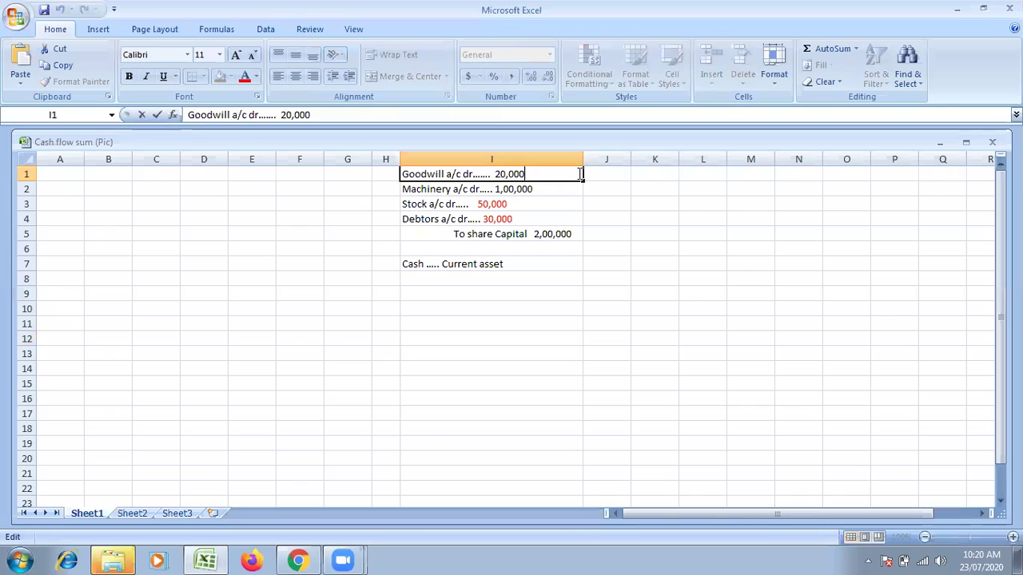
pyautogui.doubleClick(589, 172)
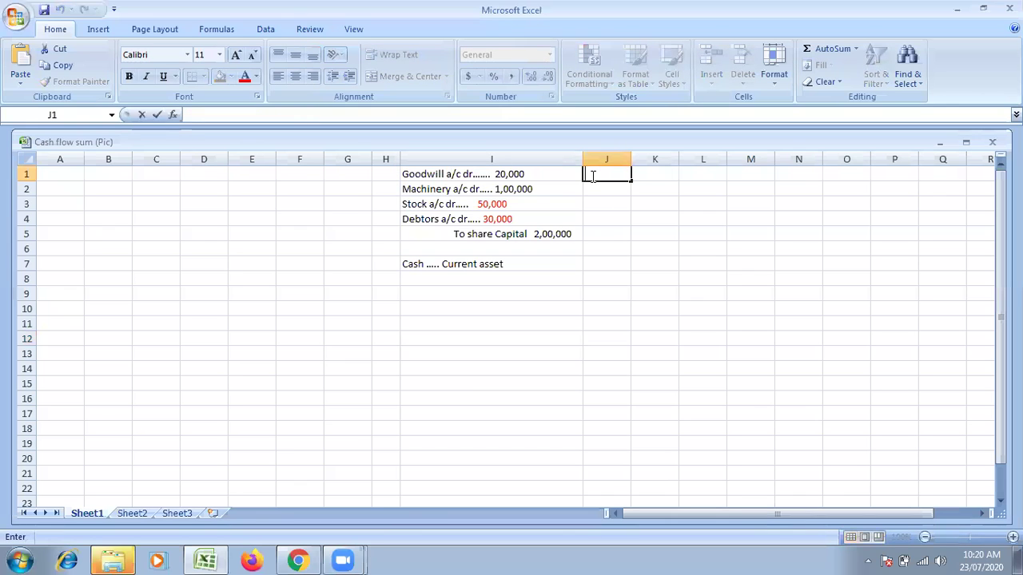
pyautogui.write('NC')
pyautogui.press('Return')
pyautogui.click(592, 176)
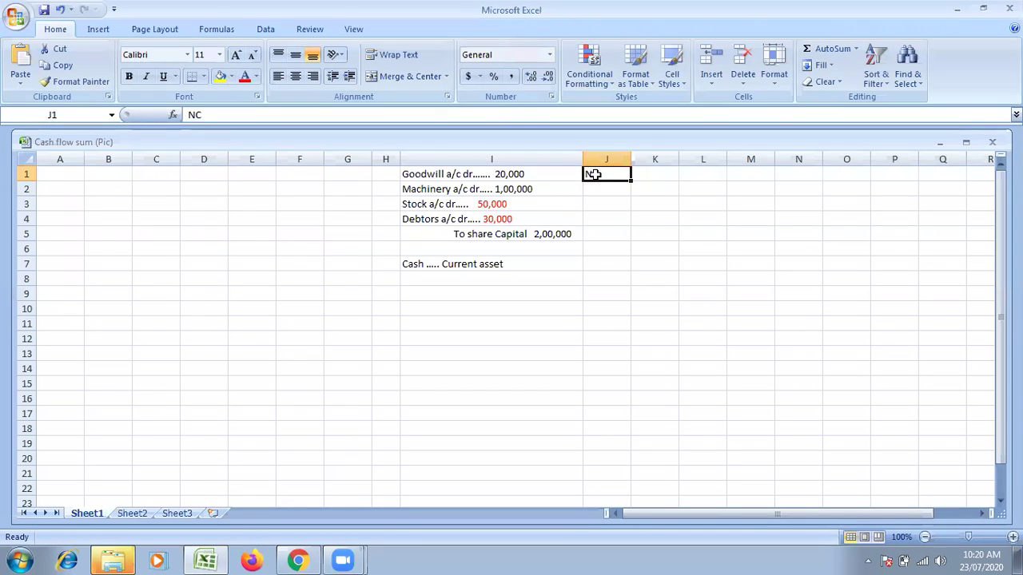
pyautogui.hotkey('ctrl', 'c')
pyautogui.click(596, 187)
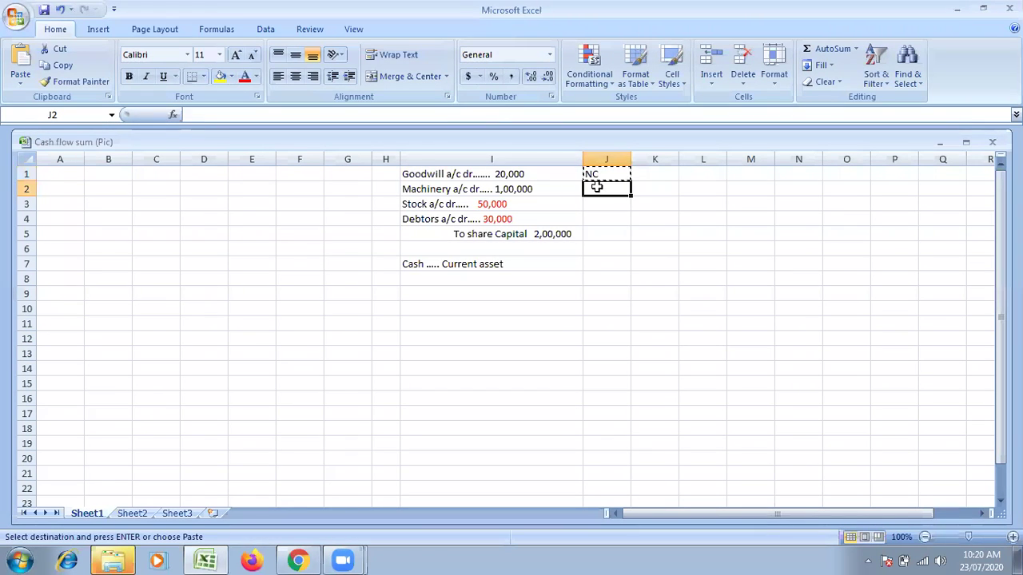
pyautogui.hotkey('ctrl', 'v')
# Label the Stock entry C in J3 and copy that label to J4 for the Debtors entry
pyautogui.click(594, 203)
pyautogui.write('C')
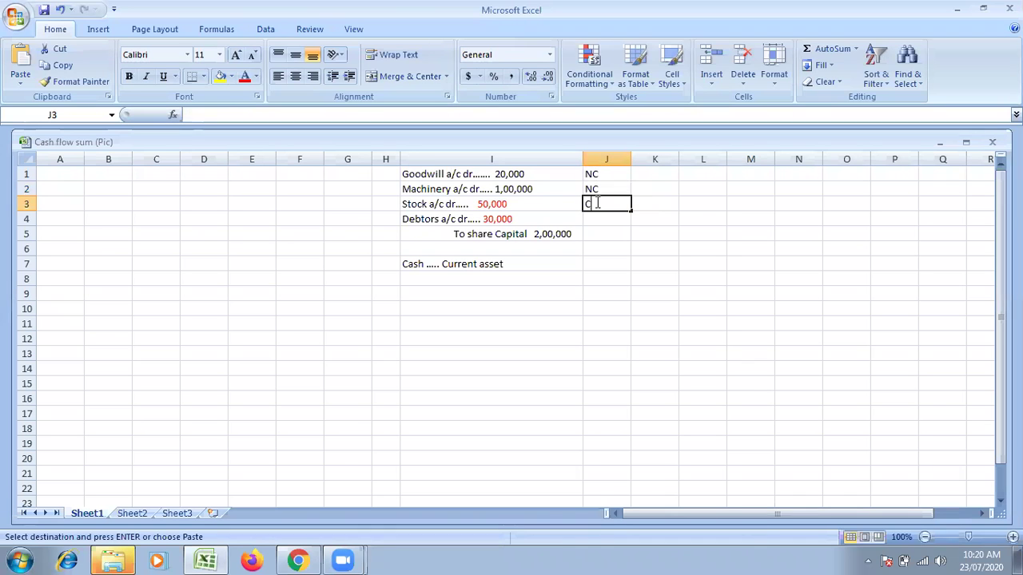
pyautogui.click(594, 222)
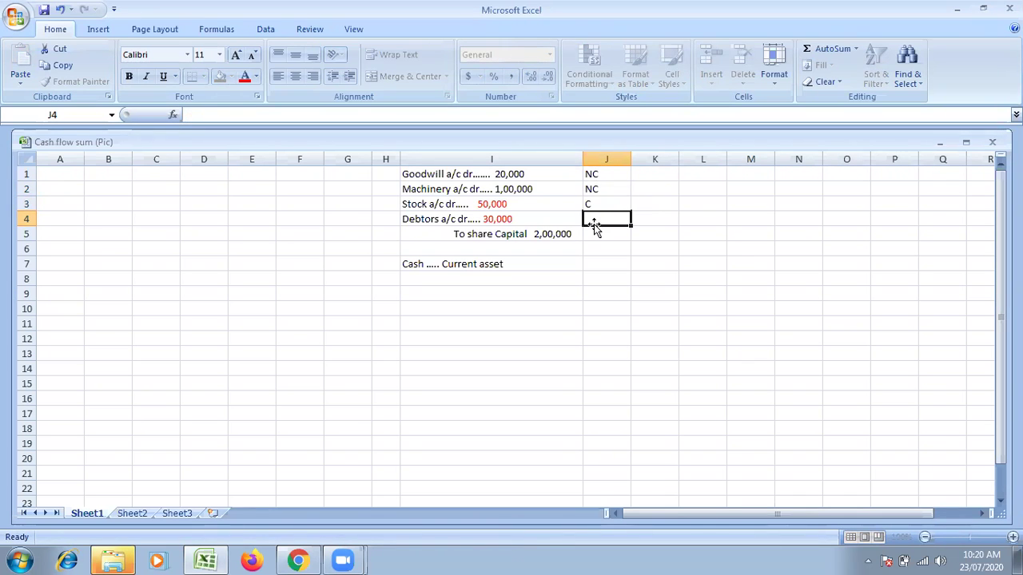
pyautogui.hotkey('ctrl', 'c')
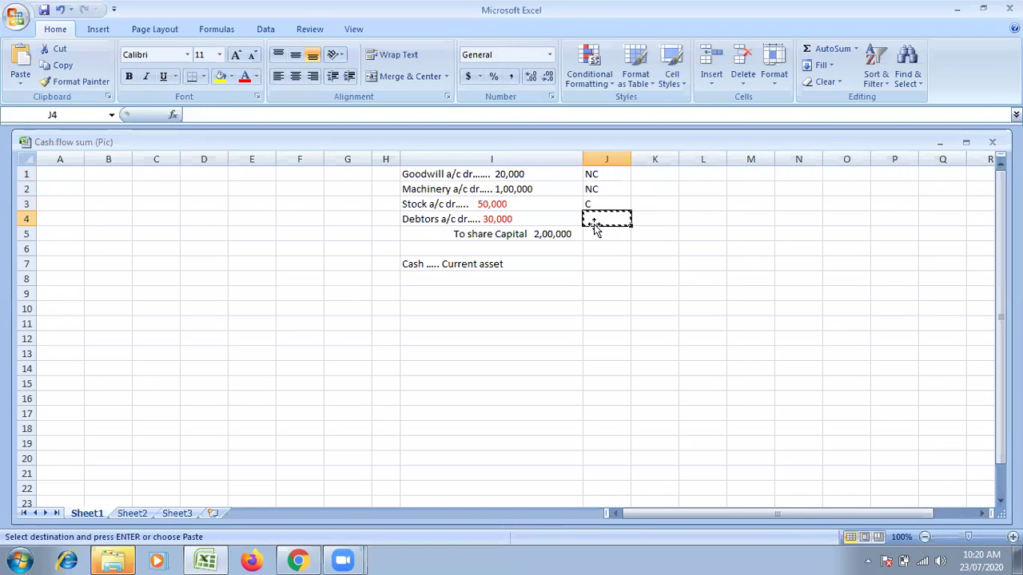
pyautogui.click(606, 246)
pyautogui.click(600, 199)
pyautogui.hotkey('ctrl', 'c')
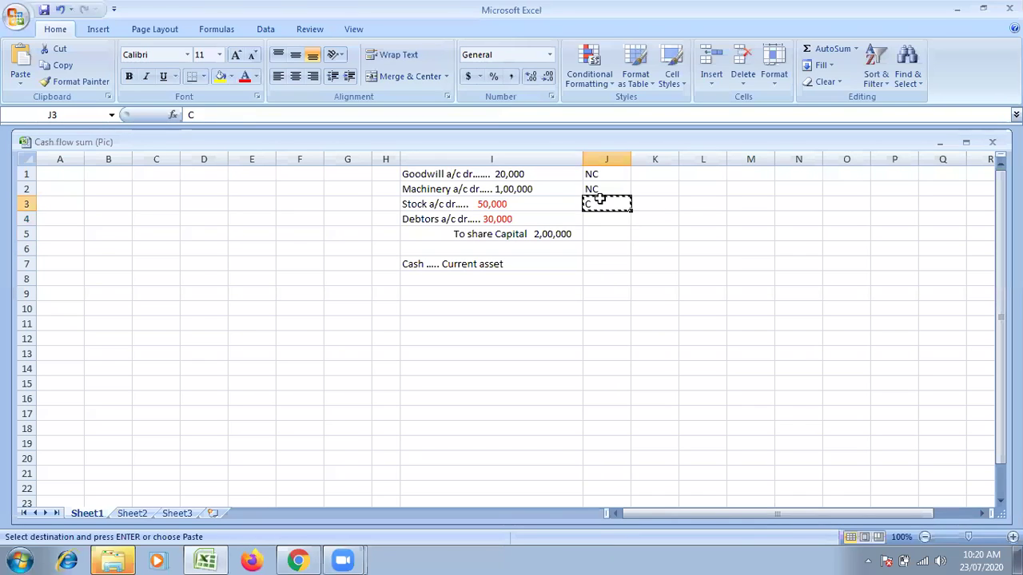
pyautogui.click(600, 223)
pyautogui.hotkey('ctrl', 'v')
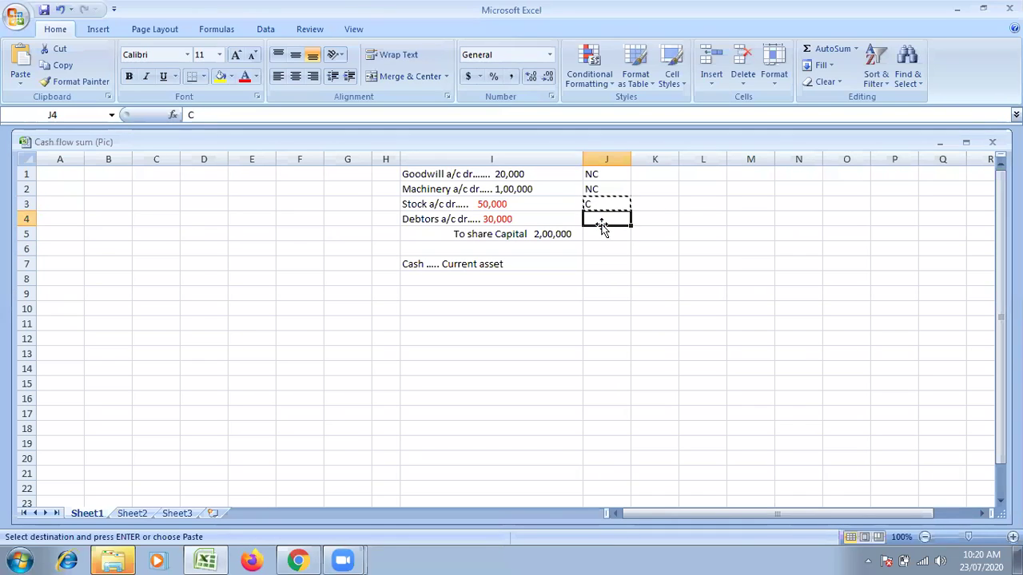
pyautogui.click(605, 236)
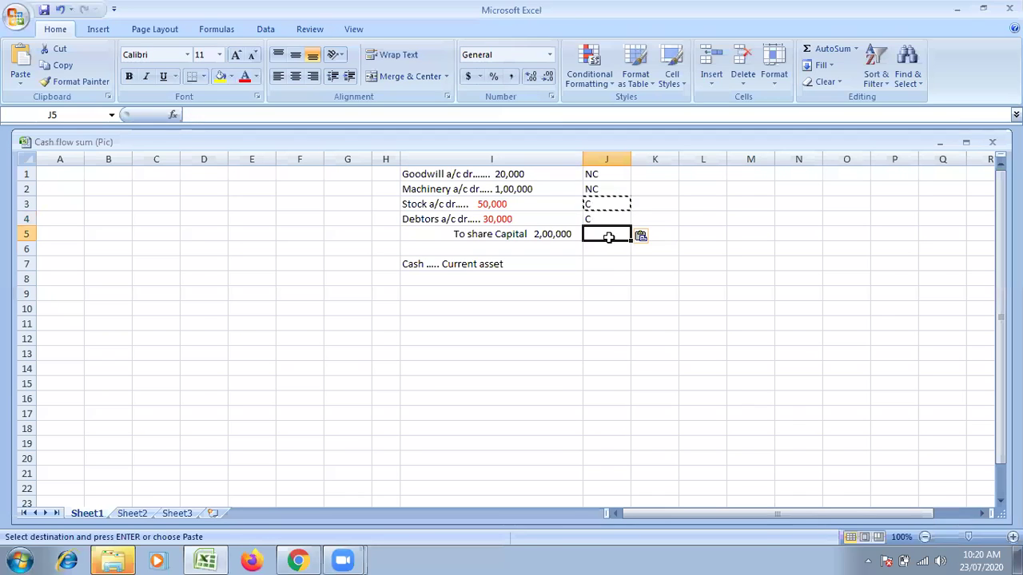
pyautogui.hotkey('ctrl', 'n')
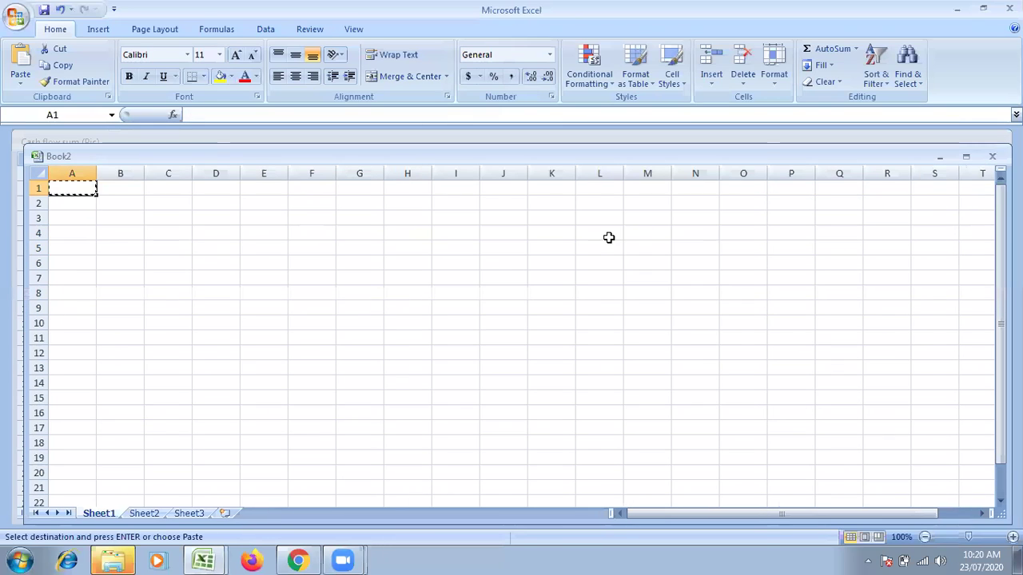
pyautogui.hotkey('ctrl', 'w')
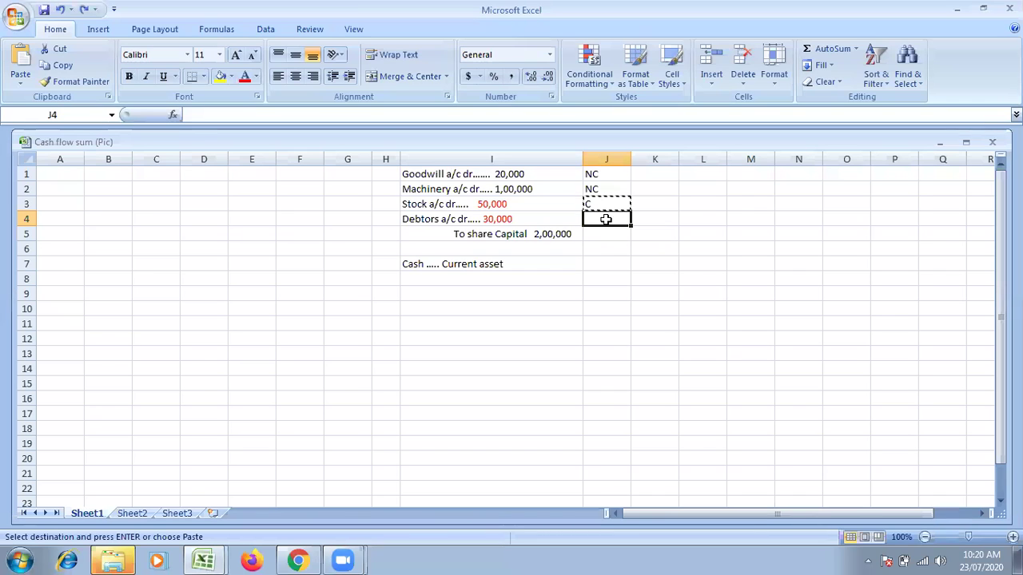
# Paste C into J4 beside Debtors, enter NC in J5 beside share capital, and save the workbook
pyautogui.hotkey('ctrl', 'v')
pyautogui.click(606, 235)
pyautogui.press('BackSpace')
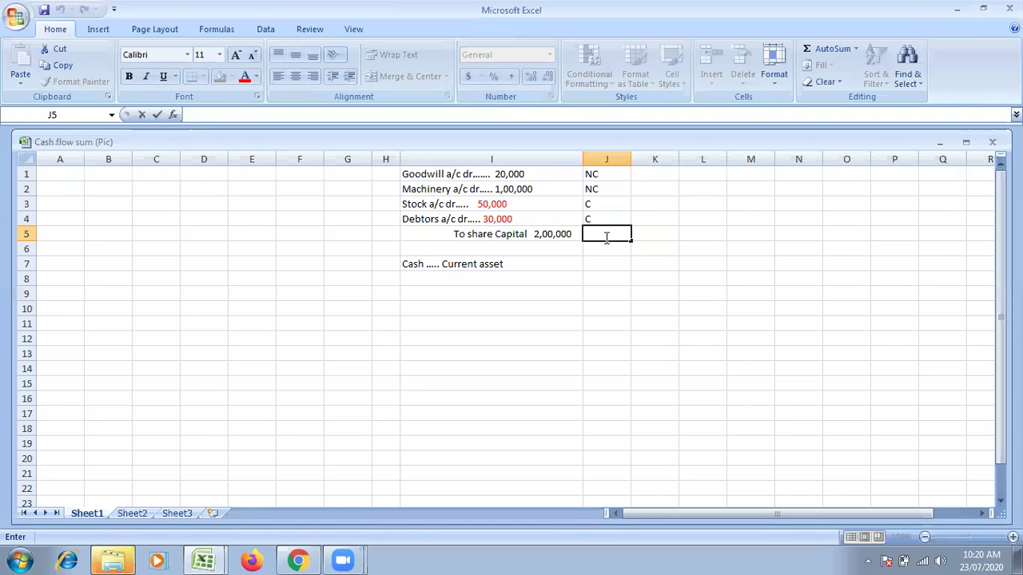
pyautogui.write('NC')
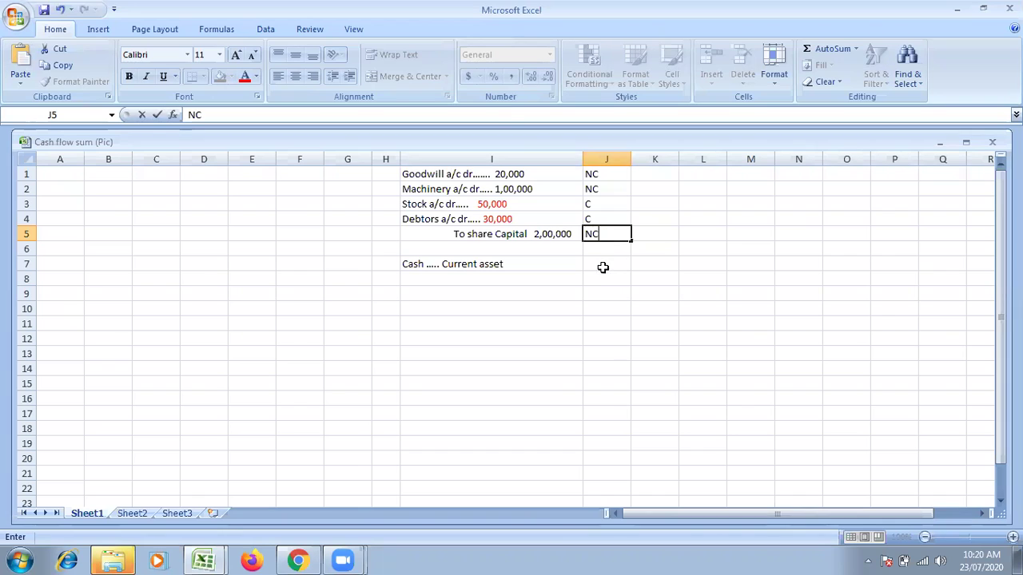
pyautogui.hotkey('ctrl', 's')
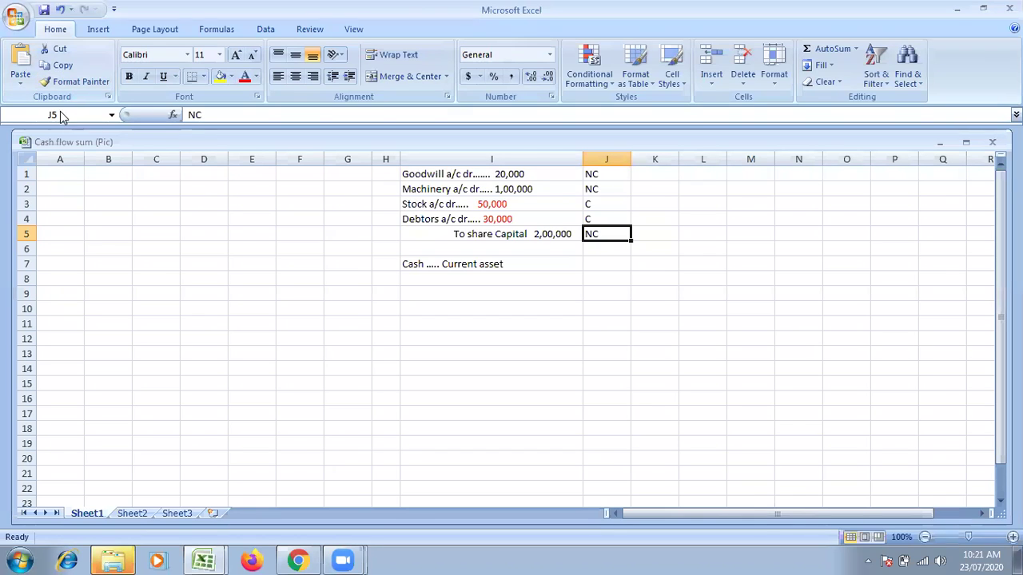
# Enter "Stock" in cell A1 and "opening balance" in cell B1
pyautogui.click(53, 175)
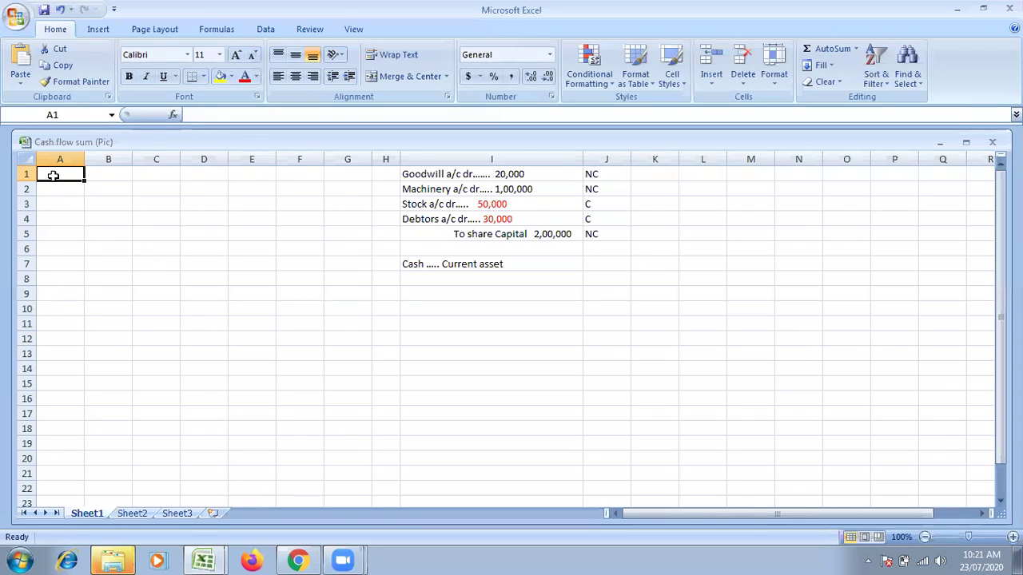
pyautogui.write('S')
pyautogui.press('BackSpace')
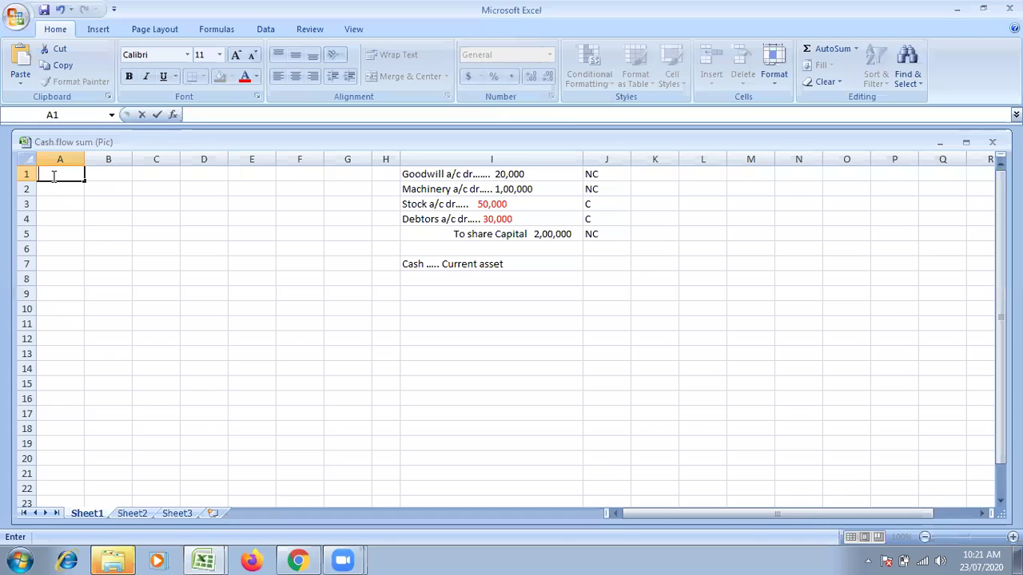
pyautogui.write('Stock')
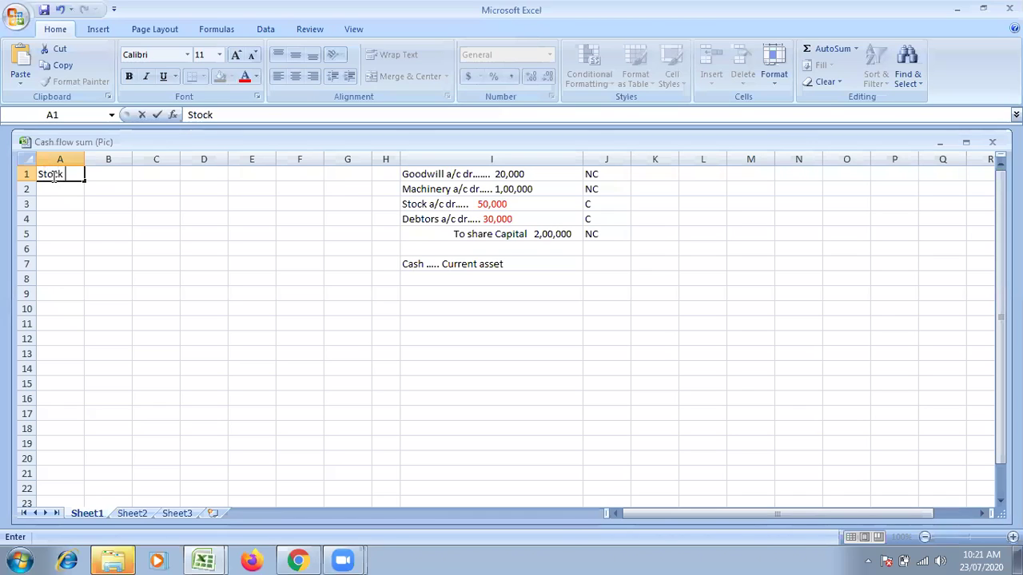
pyautogui.click(99, 174)
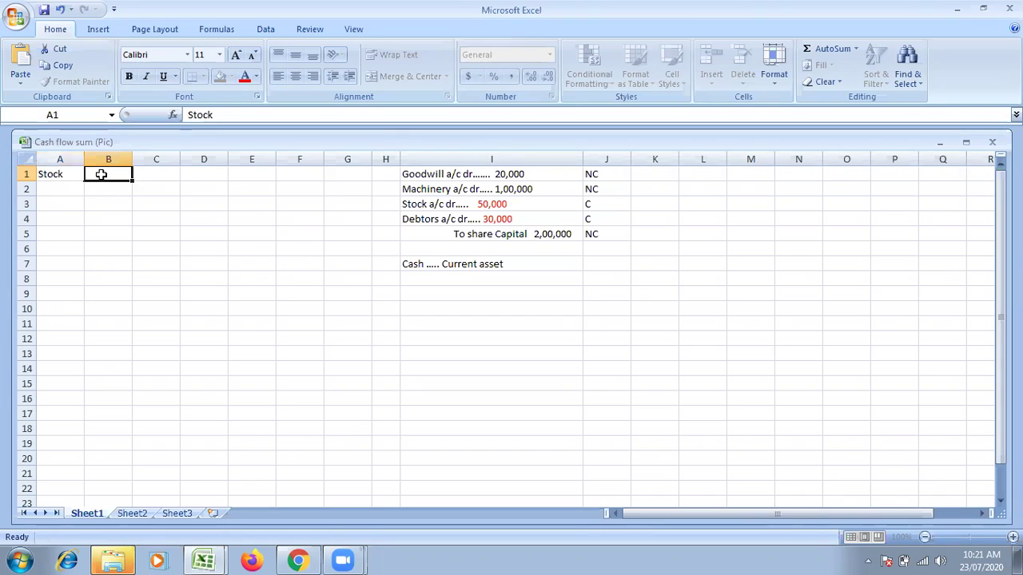
pyautogui.write('ope')
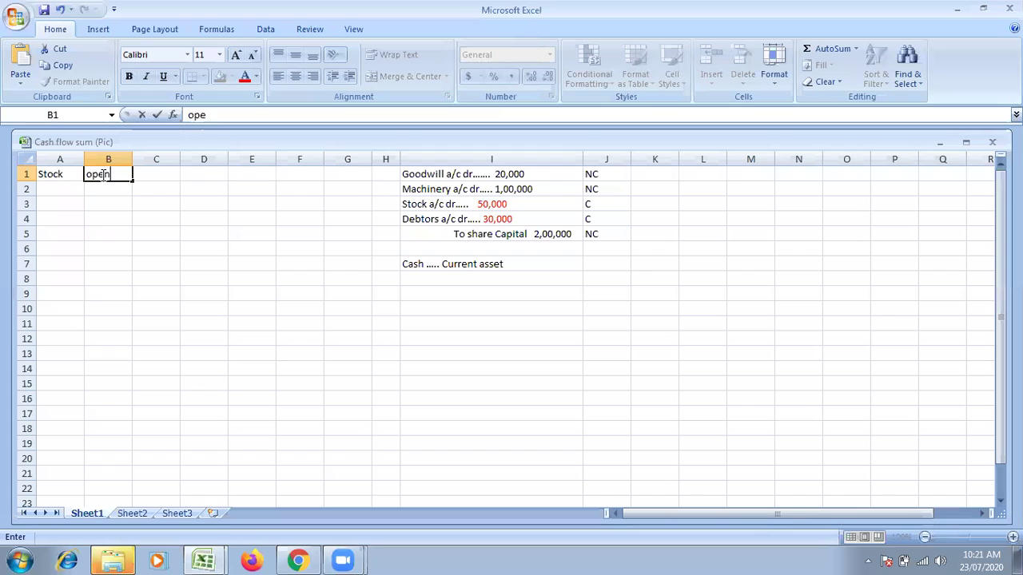
pyautogui.write('ning balance')
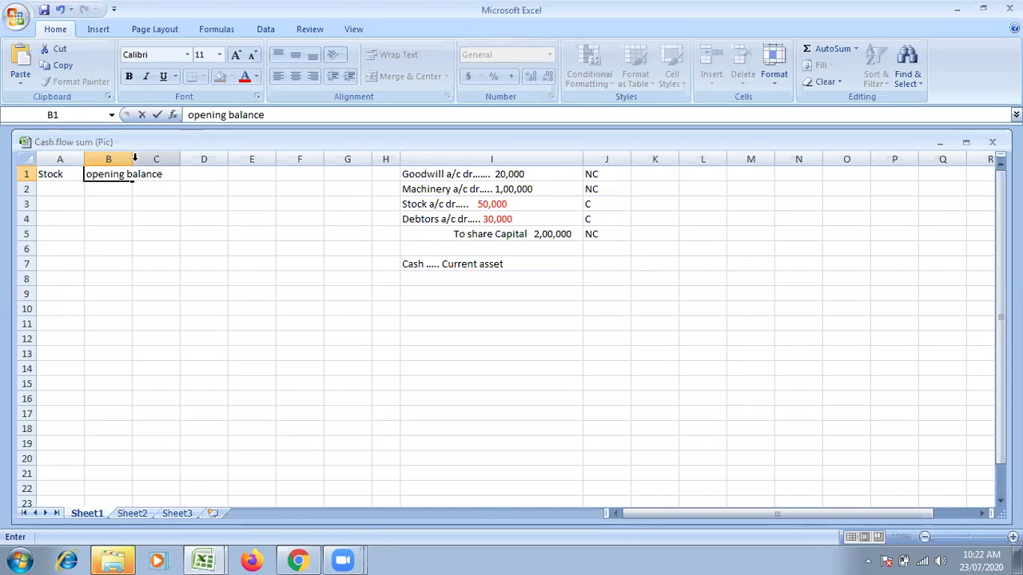
# Widen column B so that the "opening balance" text fits inside it
pyautogui.click(136, 247)
pyautogui.moveTo(137, 247); pyautogui.dragTo(172, 160)
pyautogui.click(109, 218)
# Enter 20,000 in cell C1 as the opening balance of the stock
pyautogui.click(197, 174)
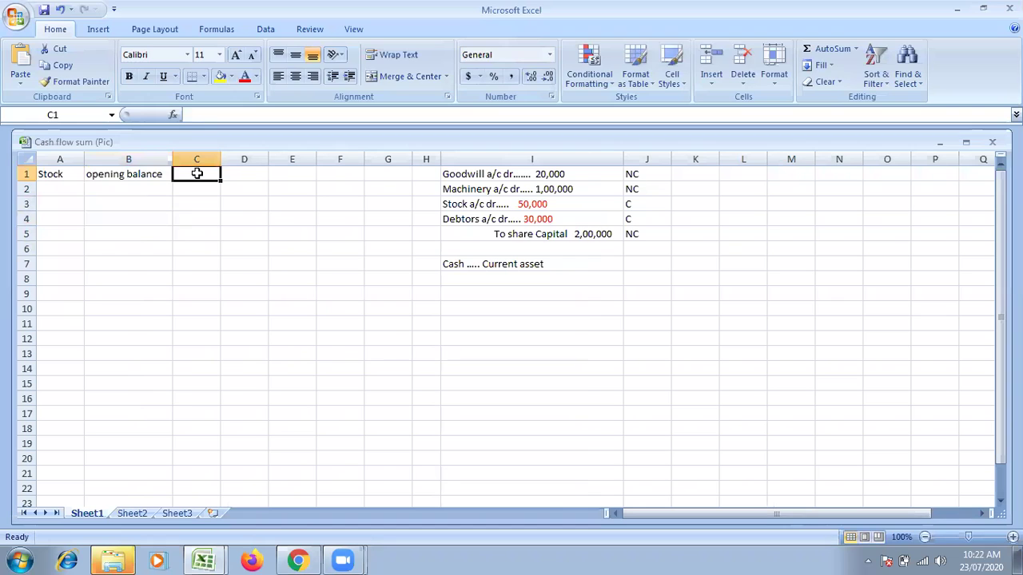
pyautogui.write('20,00')
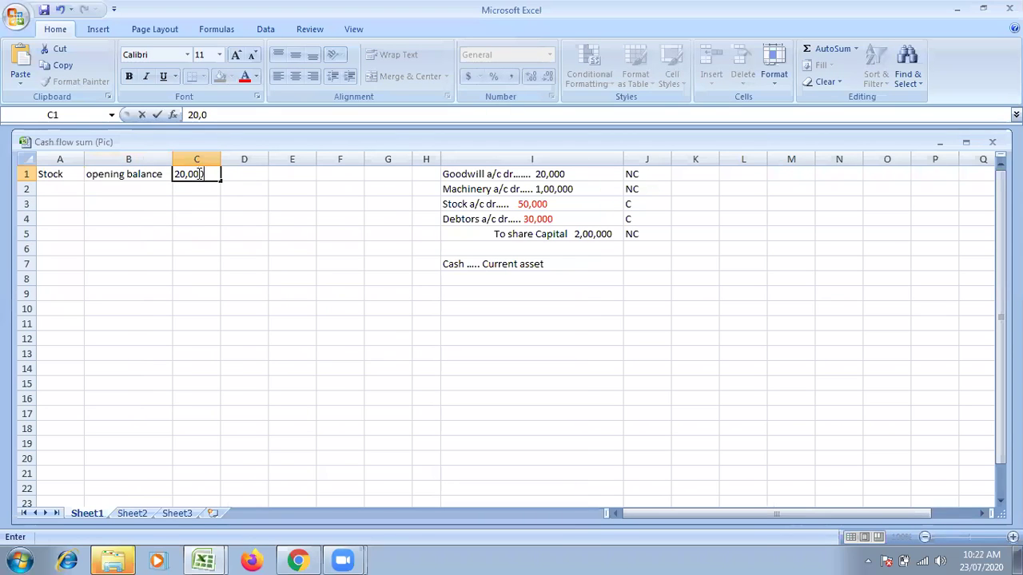
pyautogui.write('0')
pyautogui.hotkey('alt', 'Tab')
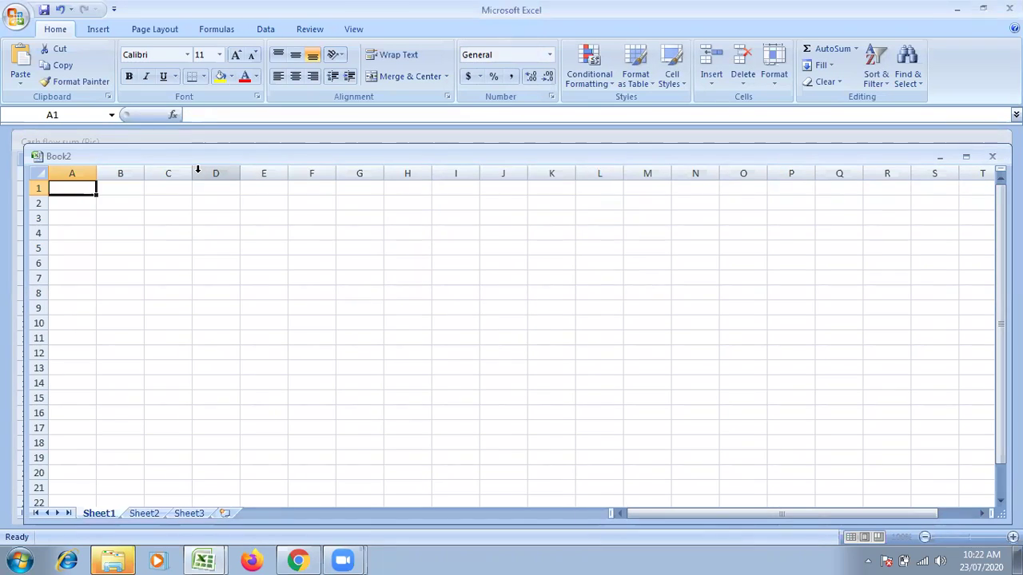
# Switch to WhatsApp in Chrome, enlarge the Problem 2 balance sheet image to read the stock balances, and return to the Cash flow sum workbook in Excel
pyautogui.hotkey('alt', 'Tab')
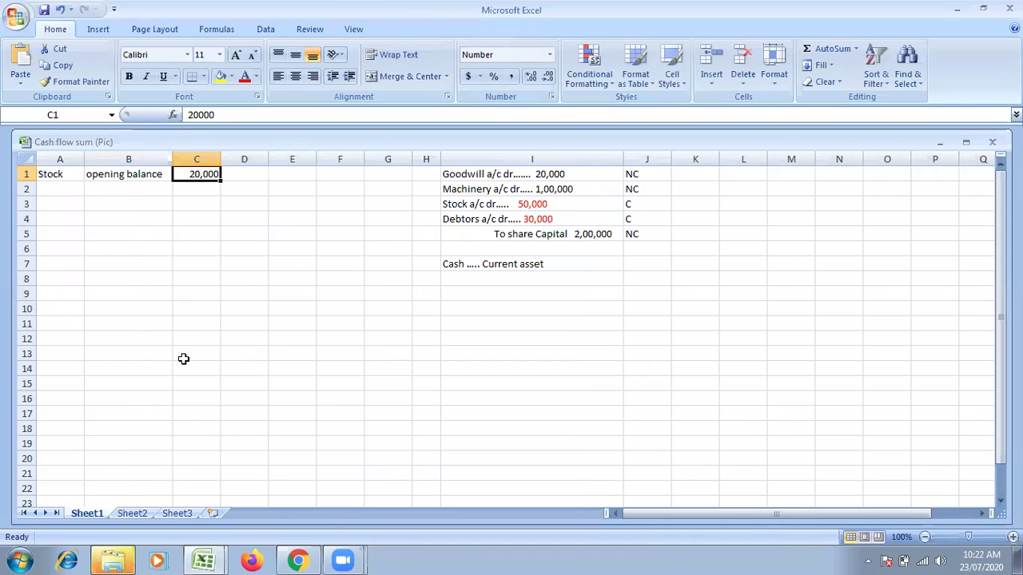
pyautogui.click(204, 560)
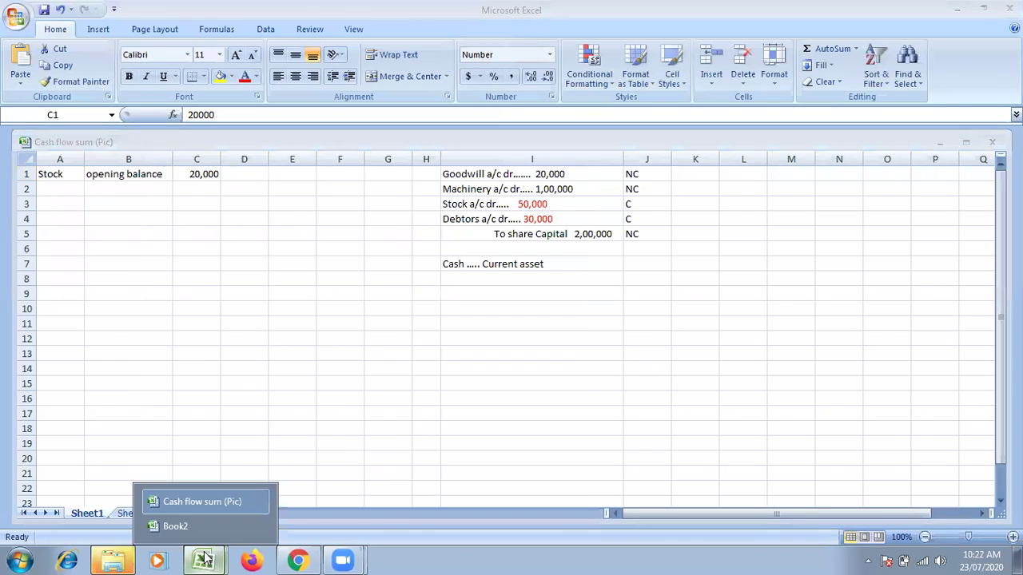
pyautogui.click(259, 530)
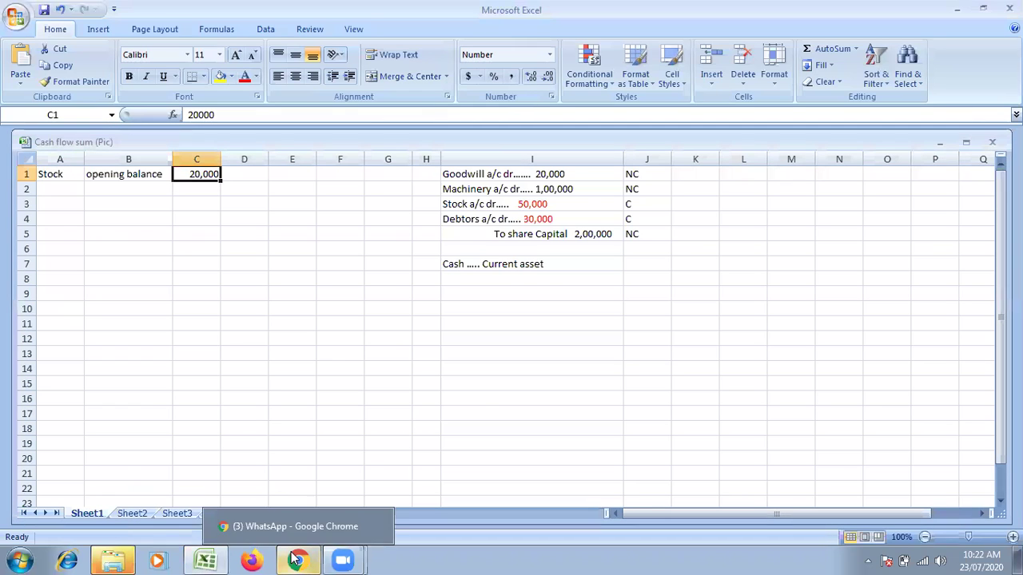
pyautogui.click(296, 560)
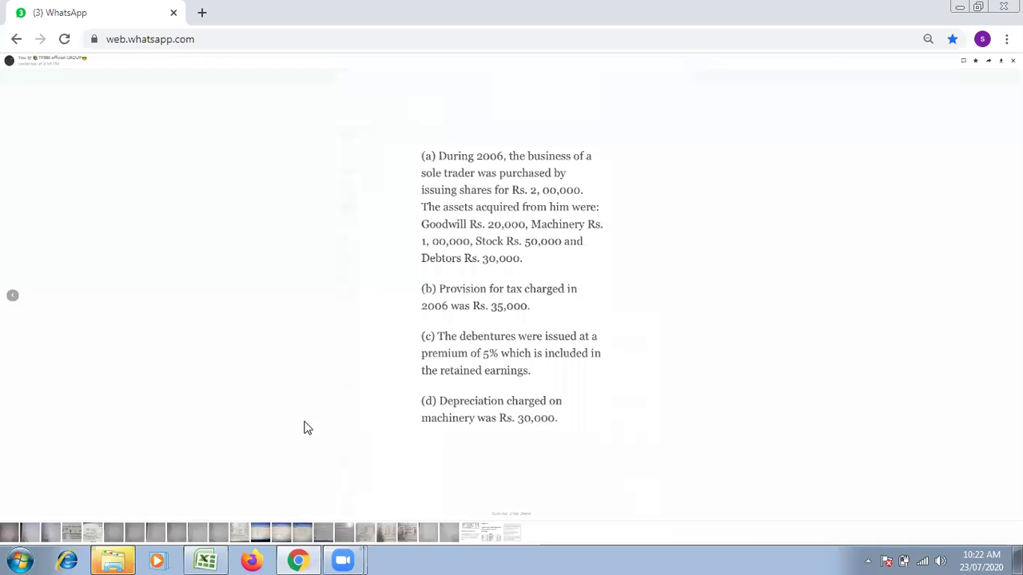
pyautogui.click(493, 533)
pyautogui.click(547, 417)
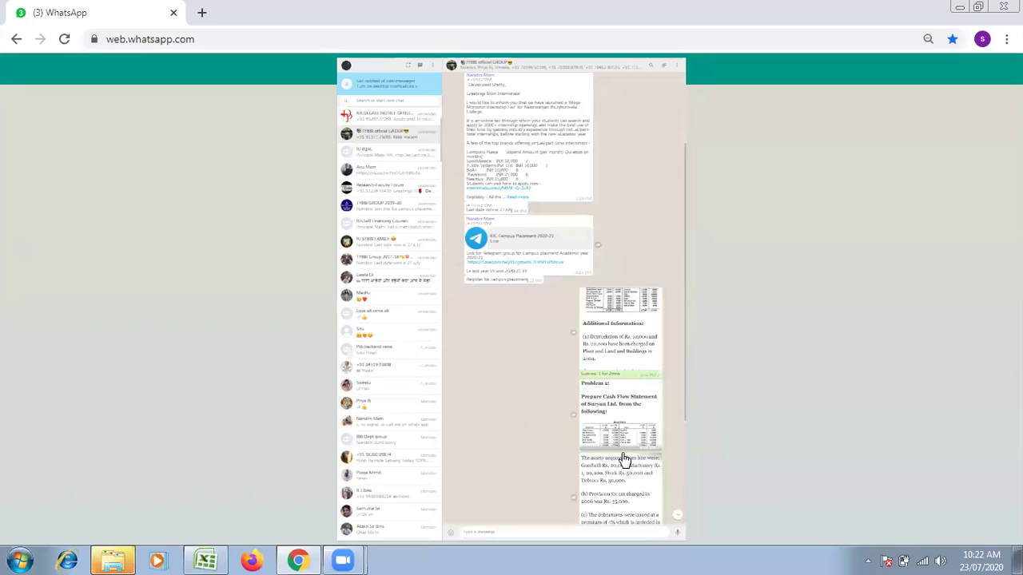
pyautogui.click(620, 423)
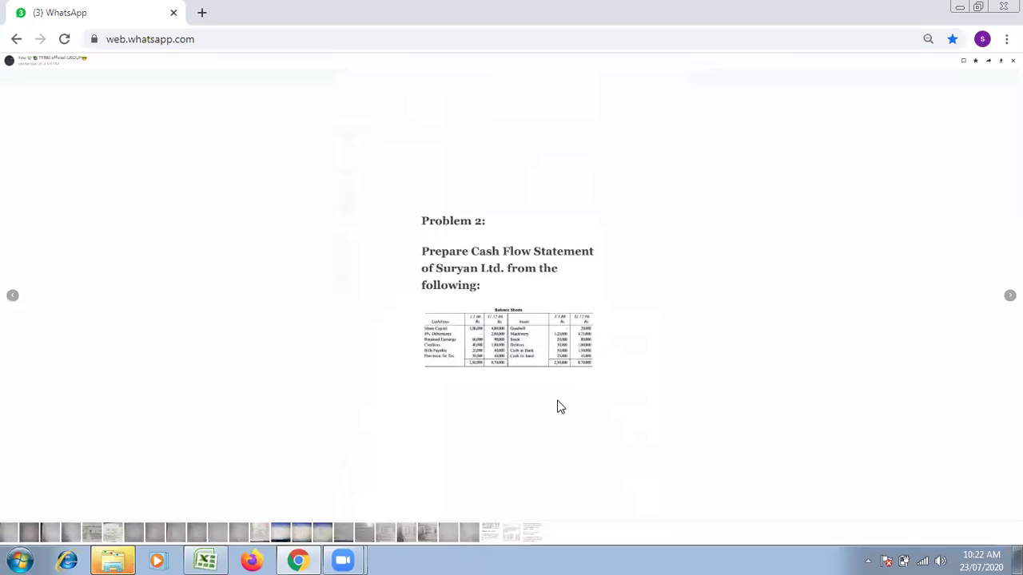
pyautogui.hotkey('ctrl', '+')
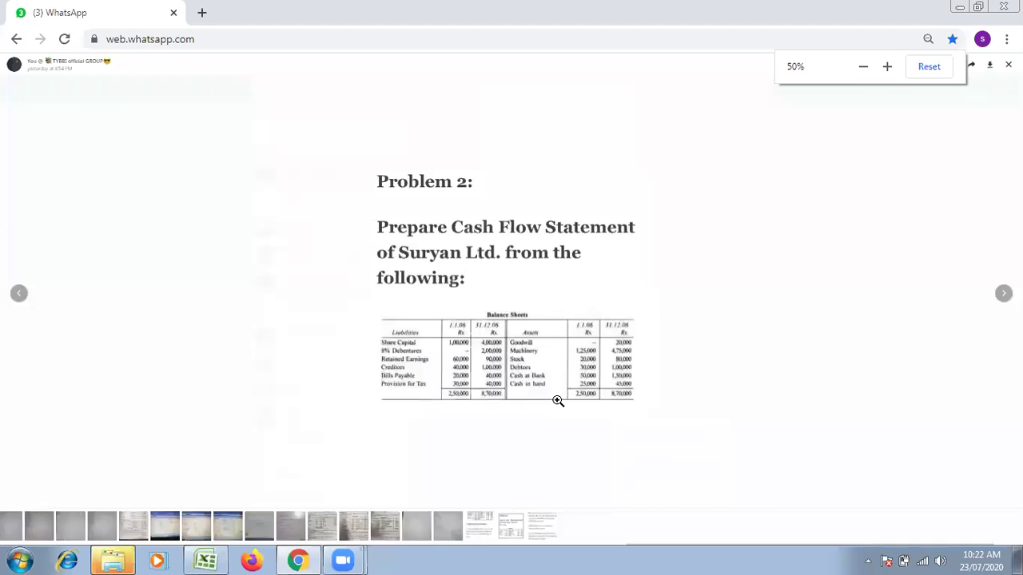
pyautogui.hotkey('ctrl', '+')
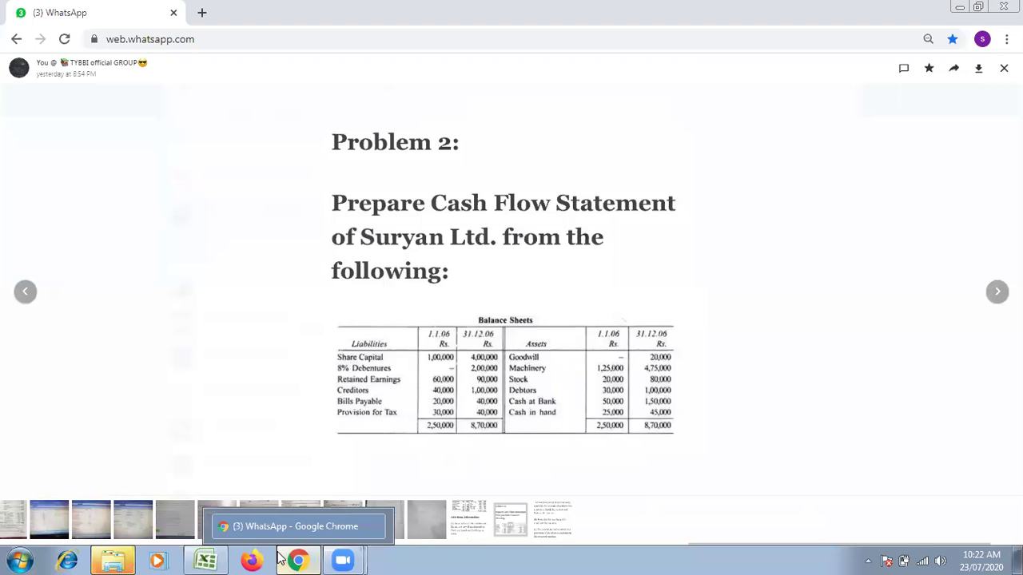
pyautogui.hotkey('alt', 'Tab')
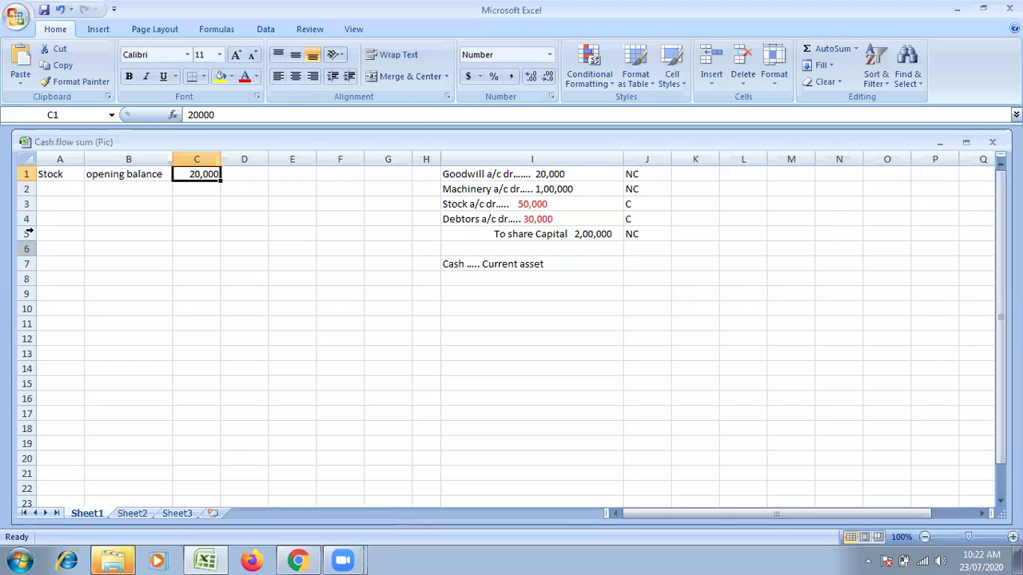
# Change the label in cell A1 to "Increase inStock" and widen column A to fit the text
pyautogui.doubleClick(40, 173)
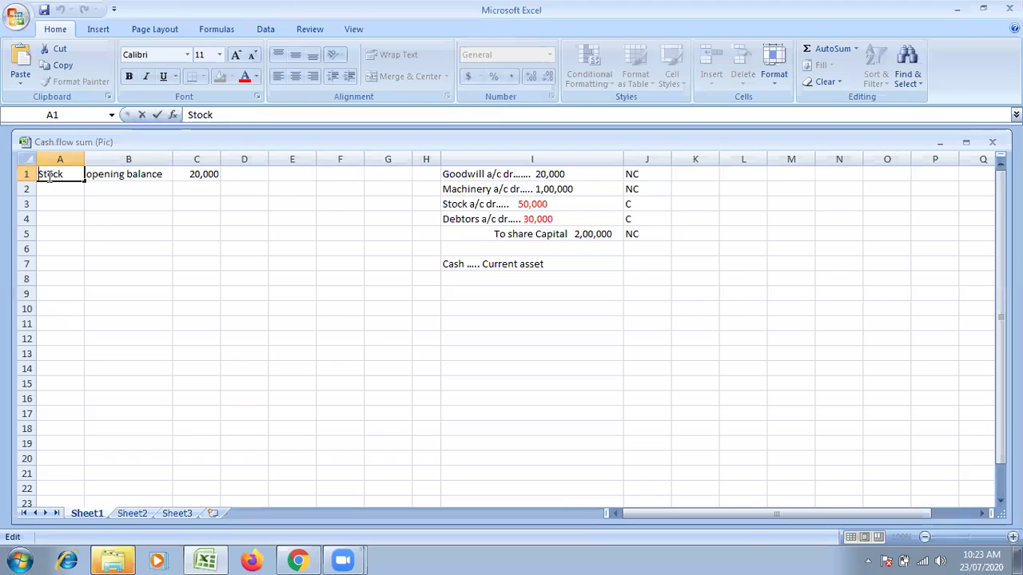
pyautogui.press('Home')
pyautogui.write('Increase')
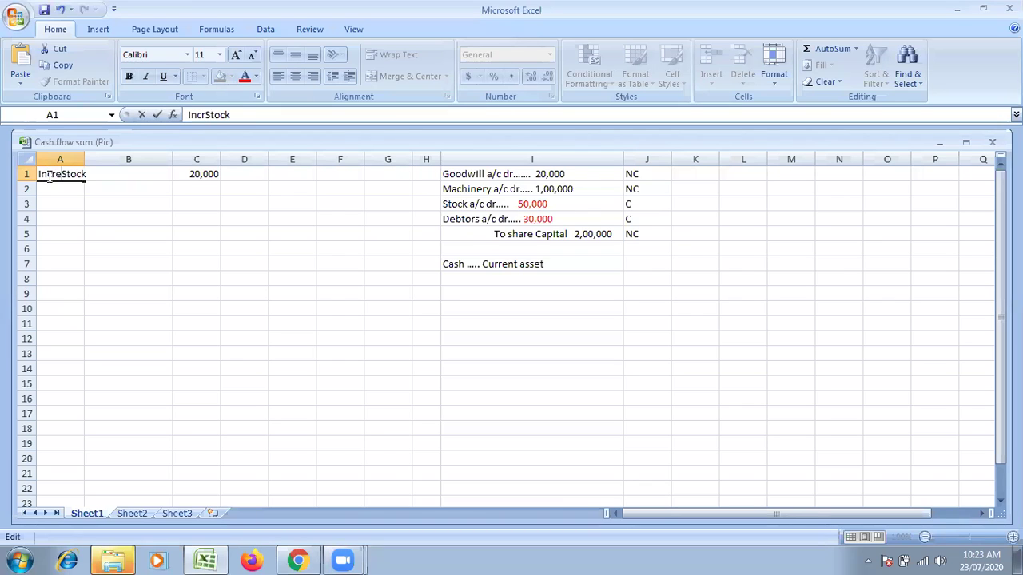
pyautogui.write(' in opening balance')
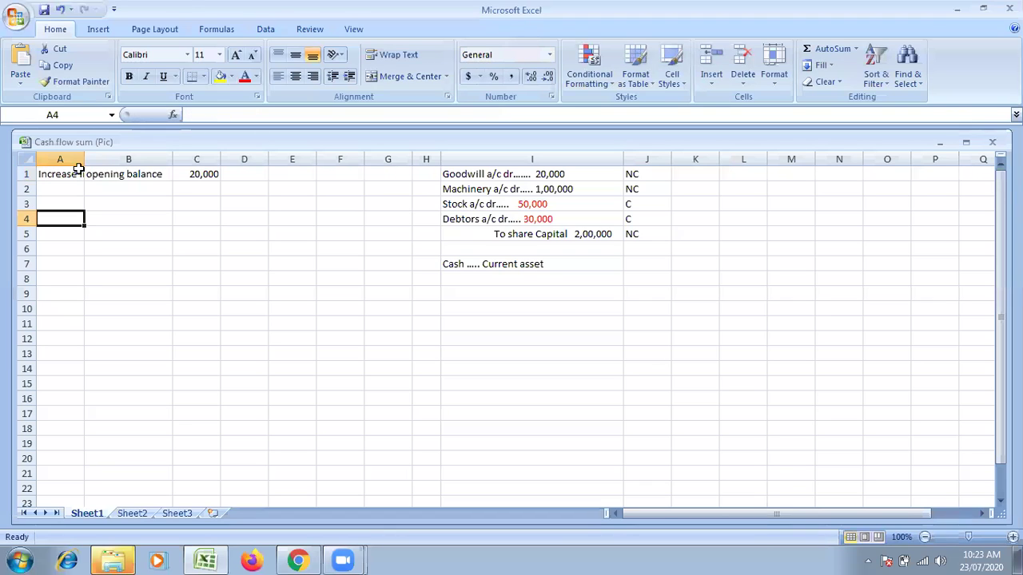
pyautogui.moveTo(85, 159); pyautogui.dragTo(164, 161)
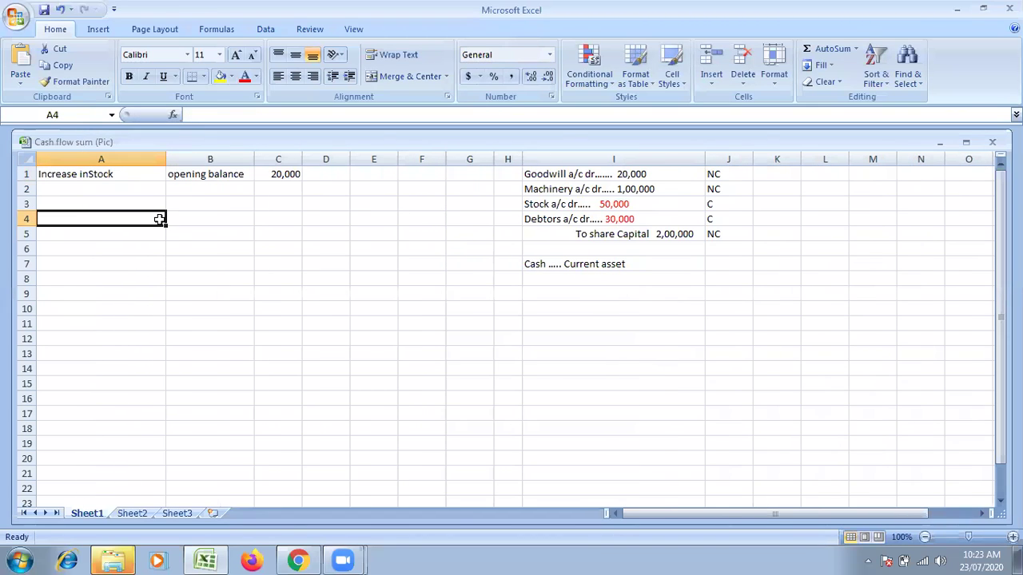
pyautogui.moveTo(165, 159); pyautogui.dragTo(128, 158)
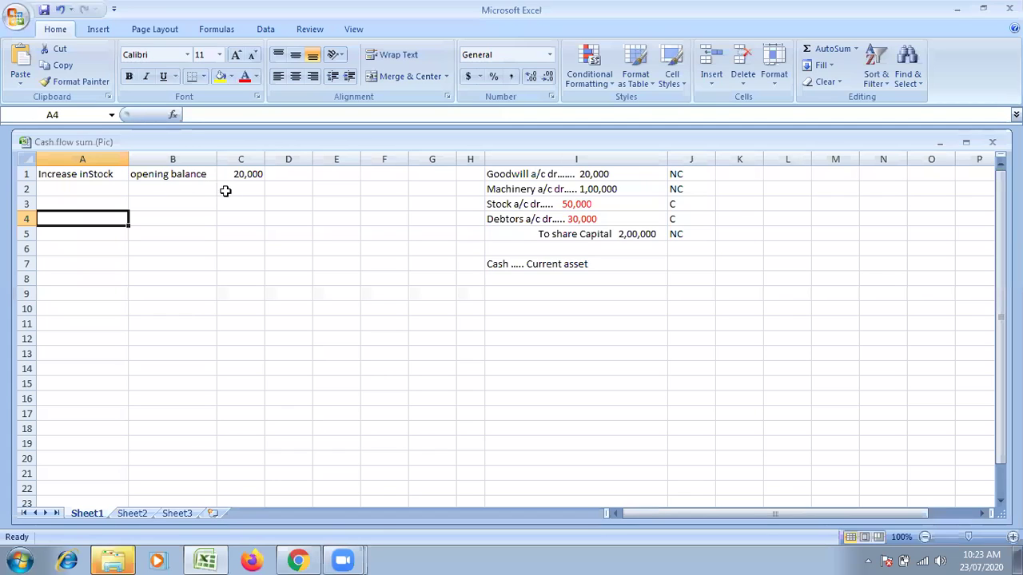
# Enter "closing balance" in cell B2 and 80,000 beside it in C2
pyautogui.click(182, 192)
pyautogui.write('cl')
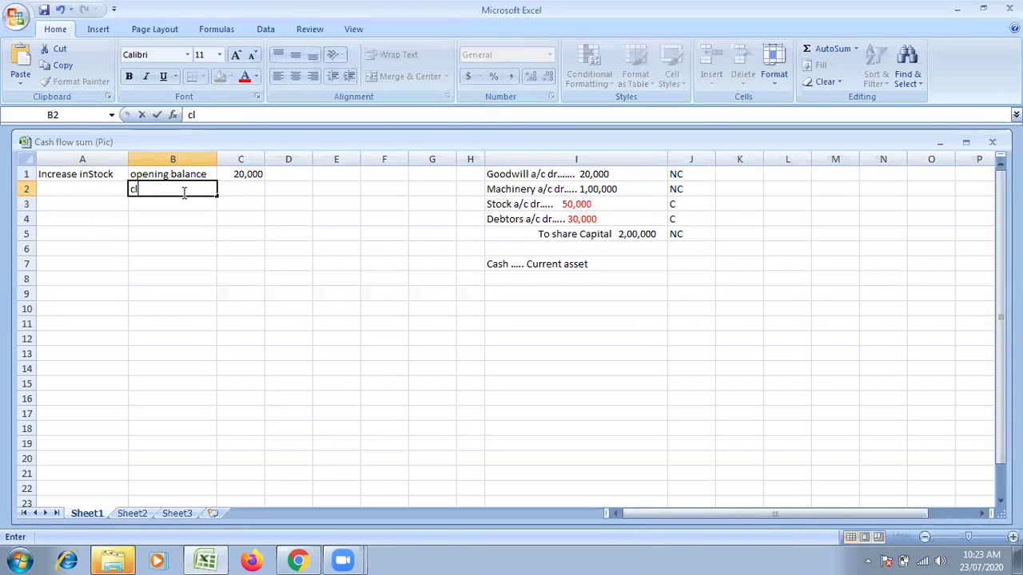
pyautogui.write('osing balance')
pyautogui.press('Tab')
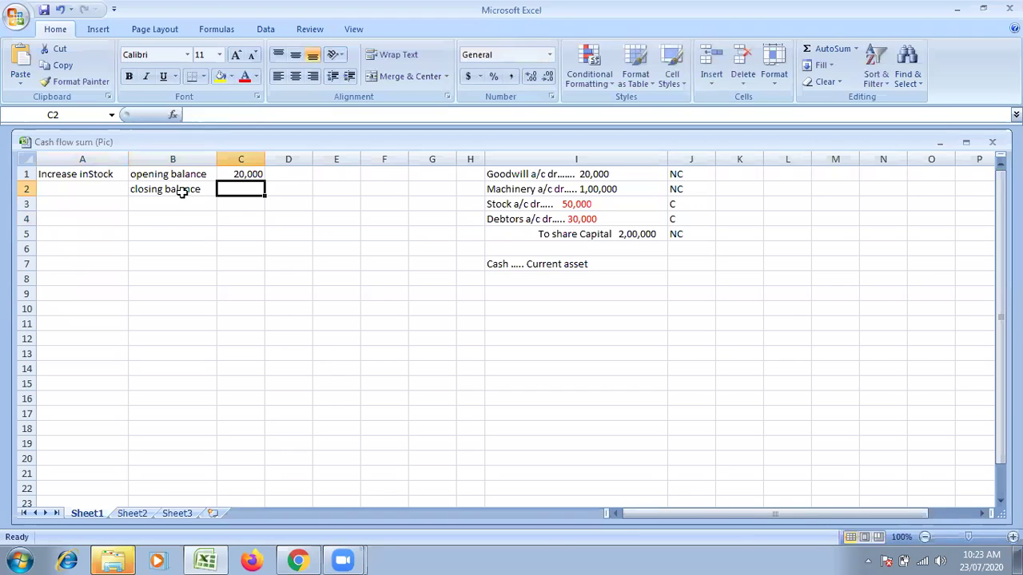
pyautogui.write('80,000')
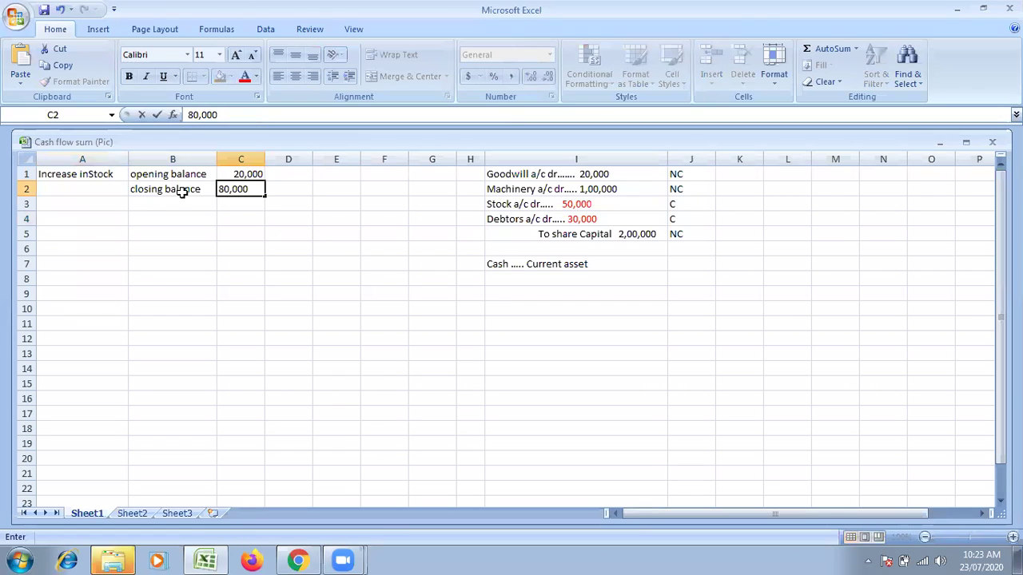
# Enter 60,000 in cell C3 as the difference between the opening and closing stock
pyautogui.click(226, 202)
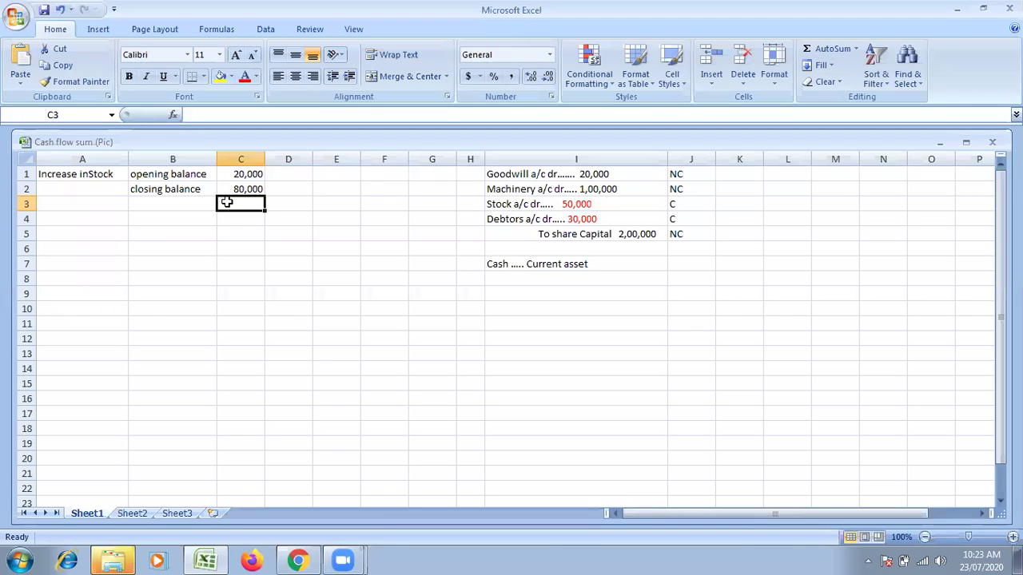
pyautogui.write('60')
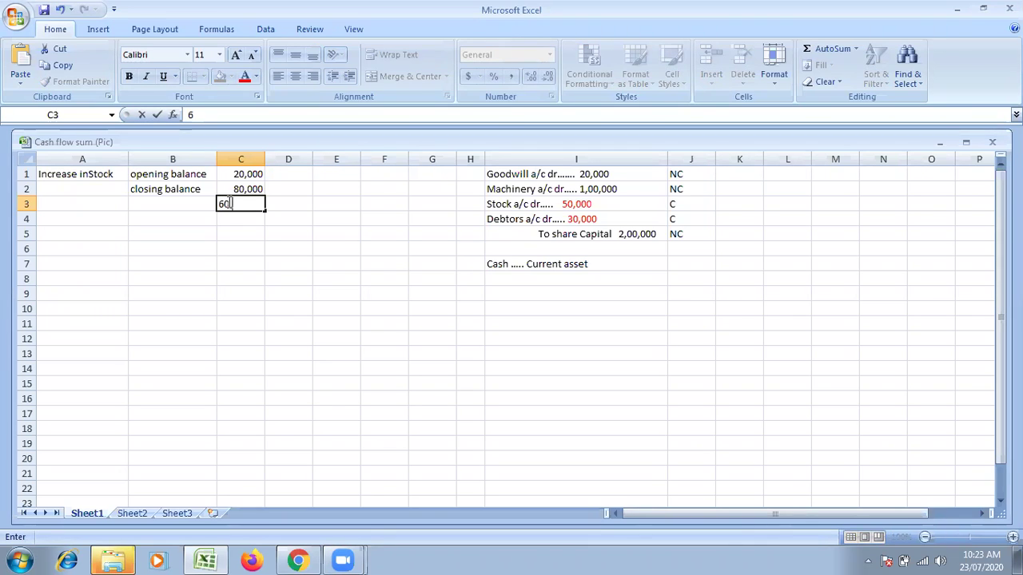
pyautogui.write(',000')
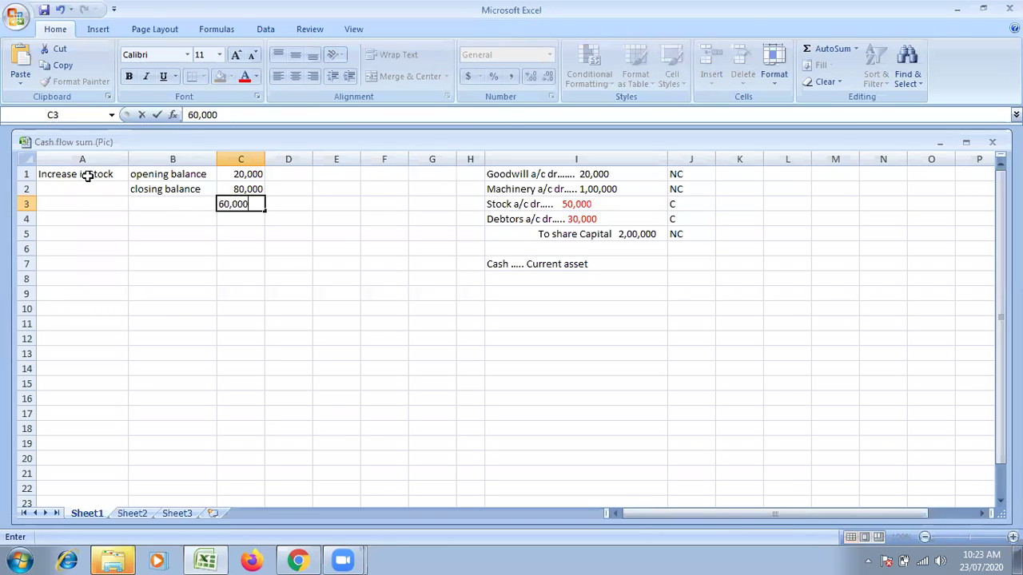
# Copy the "Increase inStock" label from A1 into cell B3 beside the difference
pyautogui.click(88, 175)
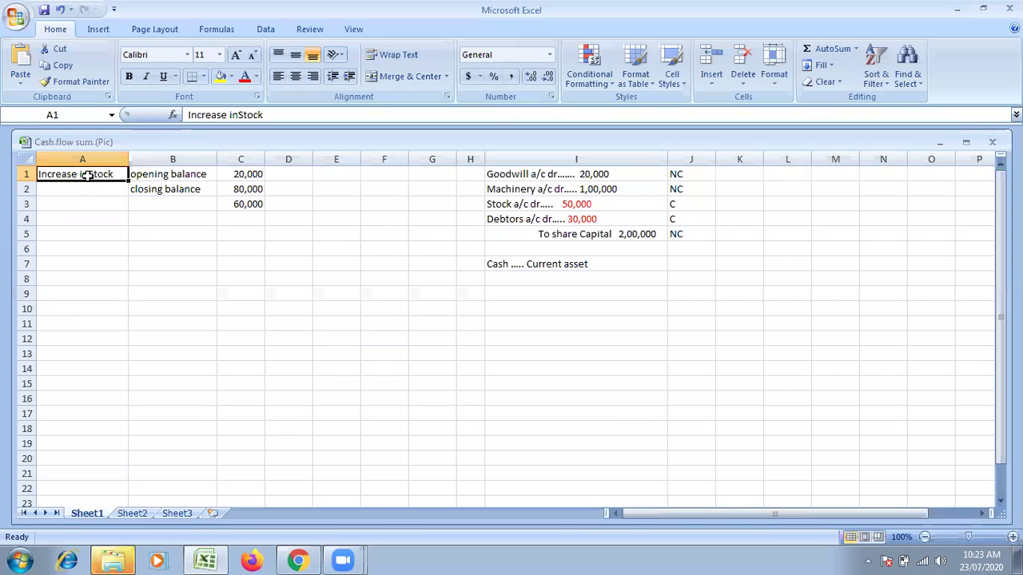
pyautogui.hotkey('ctrl', 'c')
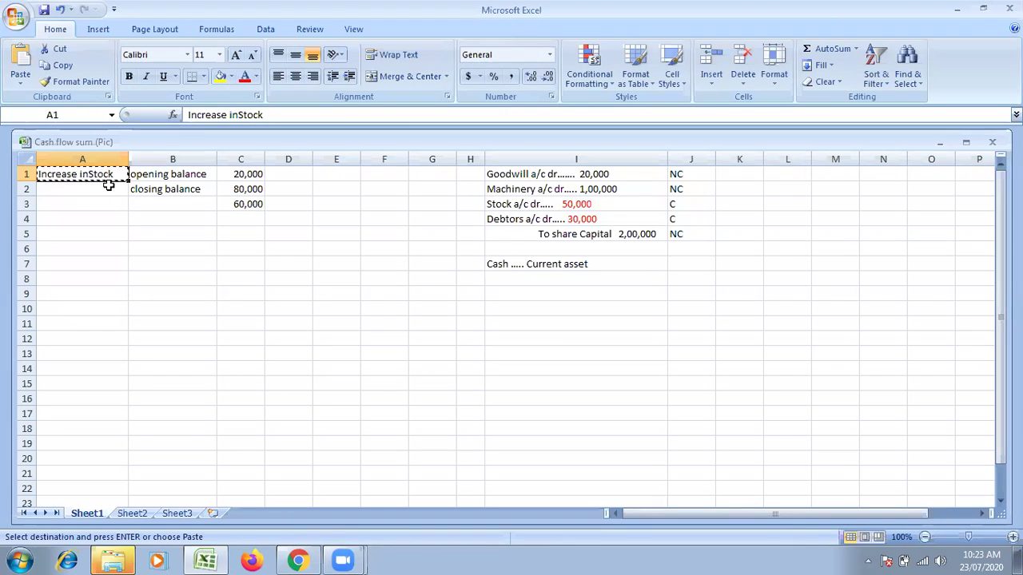
pyautogui.click(146, 204)
pyautogui.hotkey('ctrl', 'v')
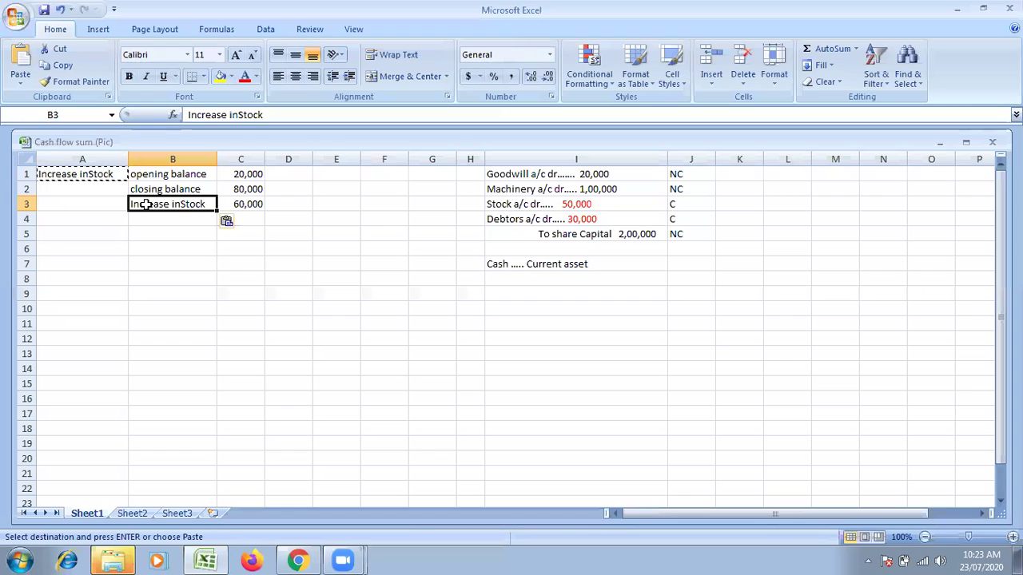
pyautogui.click(160, 229)
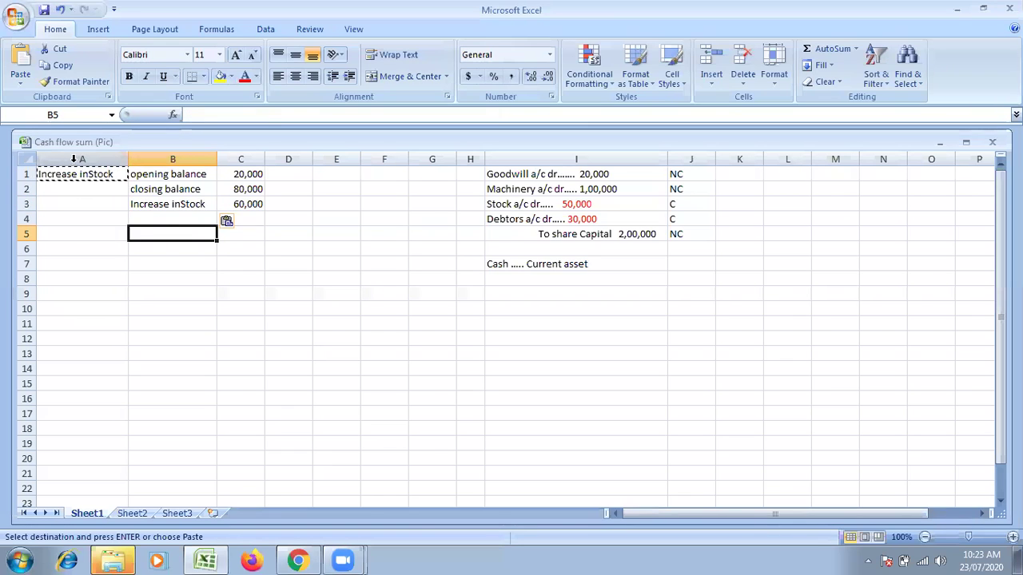
pyautogui.click(75, 197)
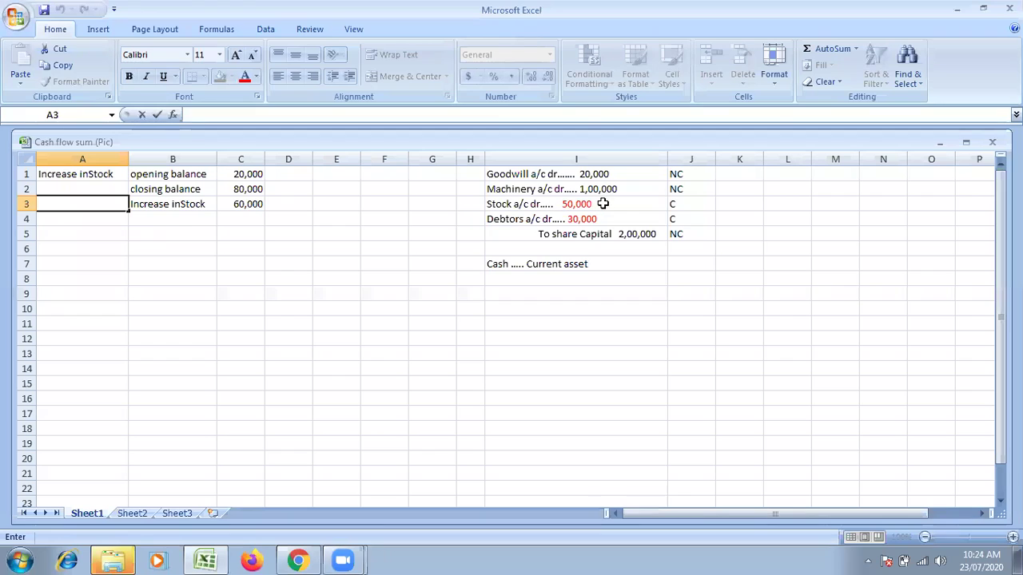
# Enclose the 60000 in cell C3 in brackets to make the increase in stock a negative amount
pyautogui.doubleClick(237, 204)
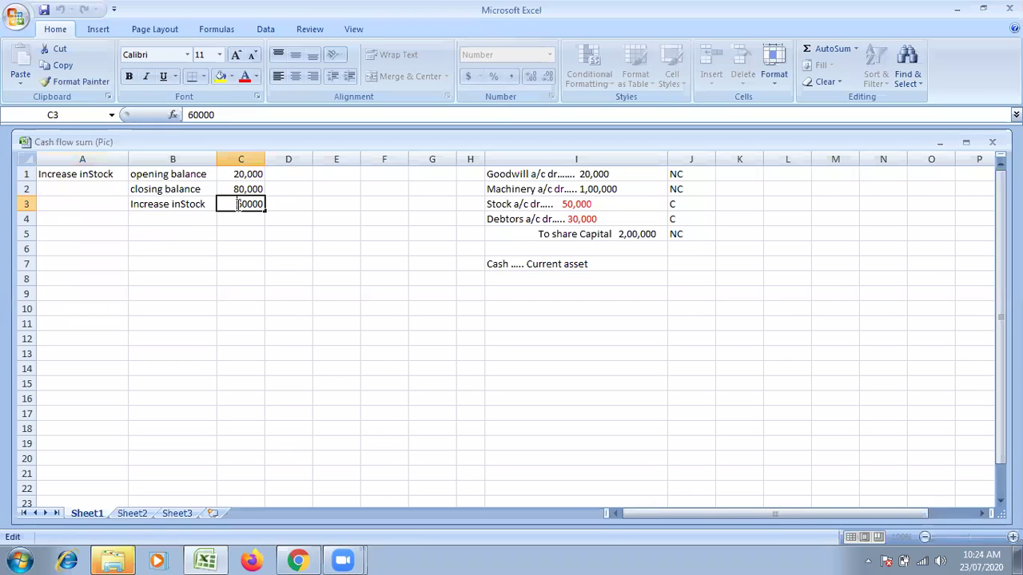
pyautogui.write('(')
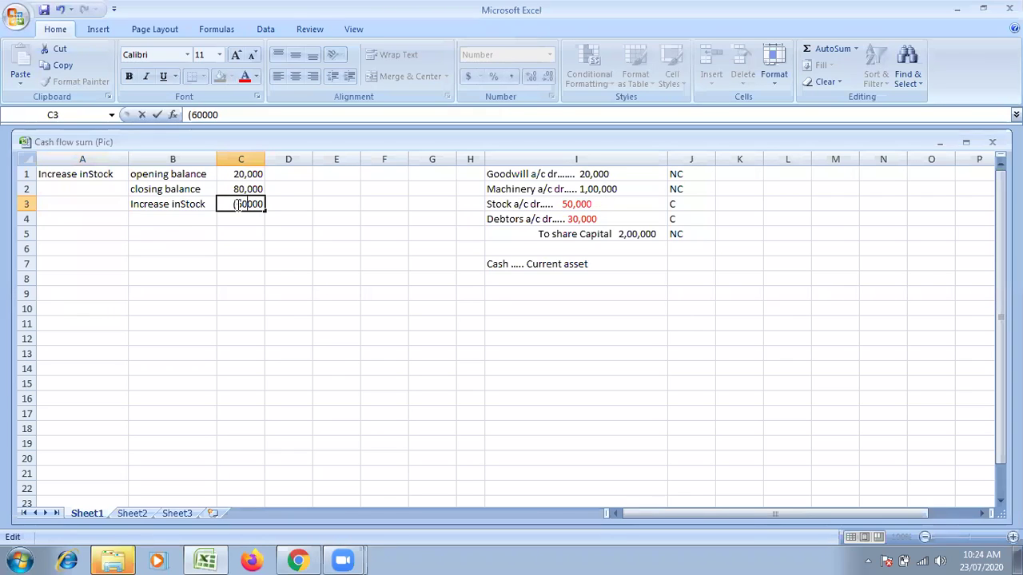
pyautogui.press('End')
pyautogui.write(')')
pyautogui.press('Return')
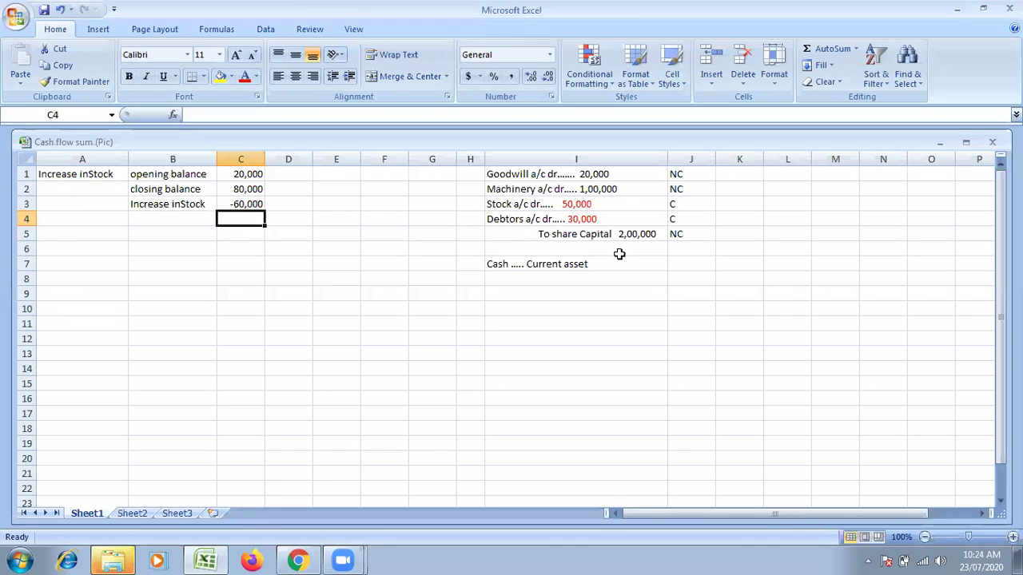
# Enter "Add: Purchase of new stock" in cell B4 and widen column B to about 24.43 to fit it
pyautogui.click(581, 205)
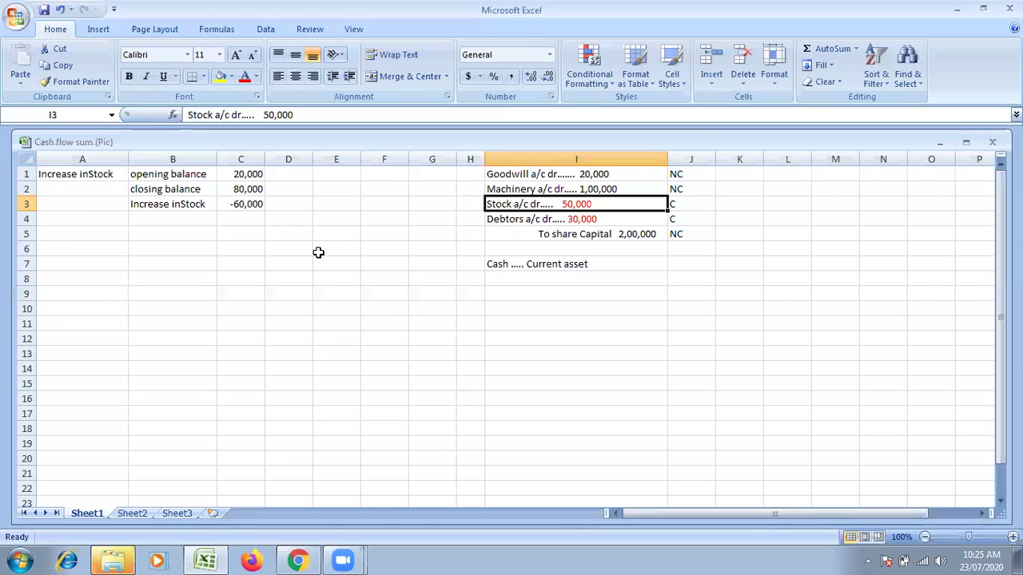
pyautogui.click(148, 218)
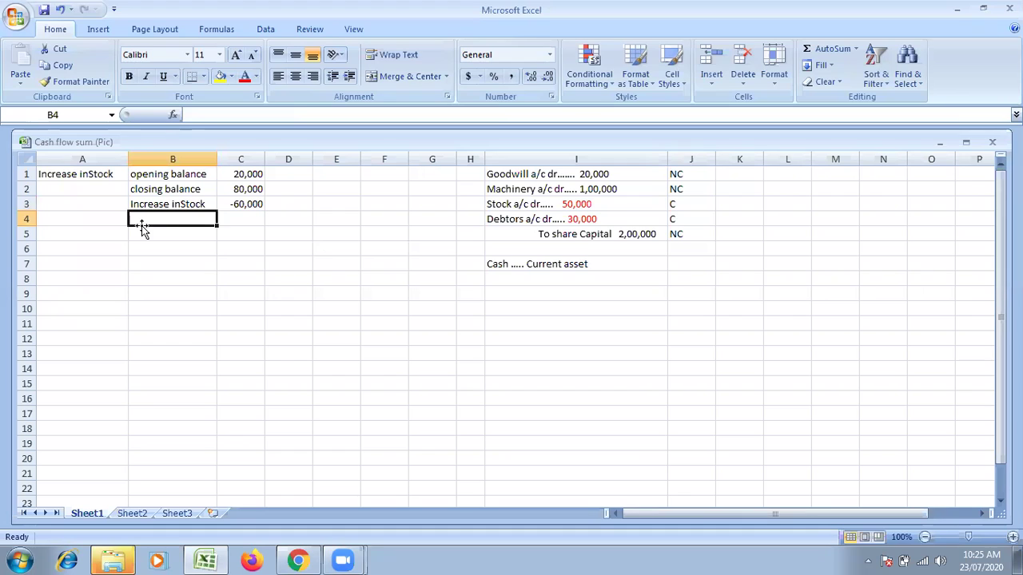
pyautogui.write('Add:')
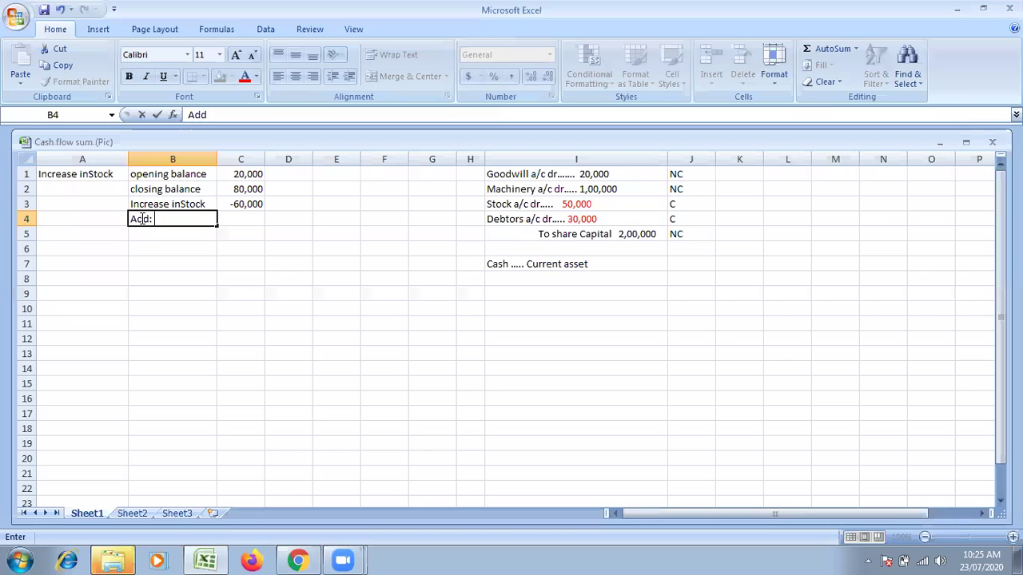
pyautogui.write(' Purchase')
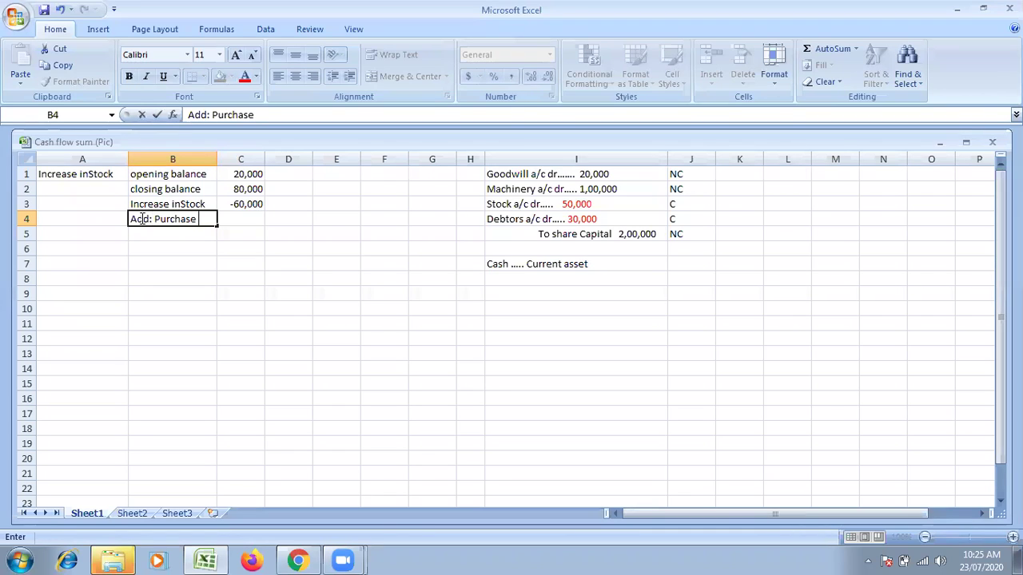
pyautogui.write(' of new stock')
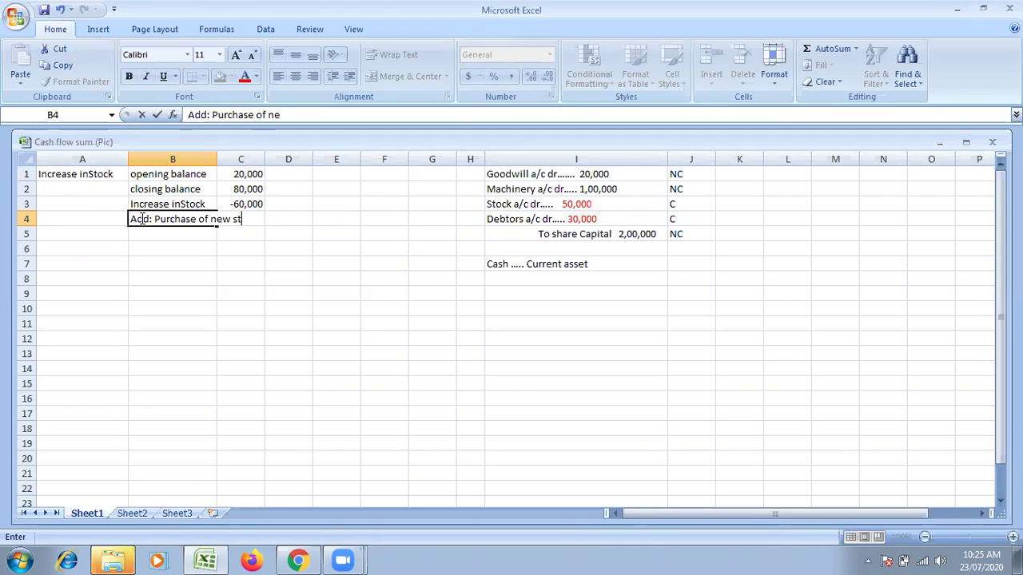
pyautogui.click(205, 294)
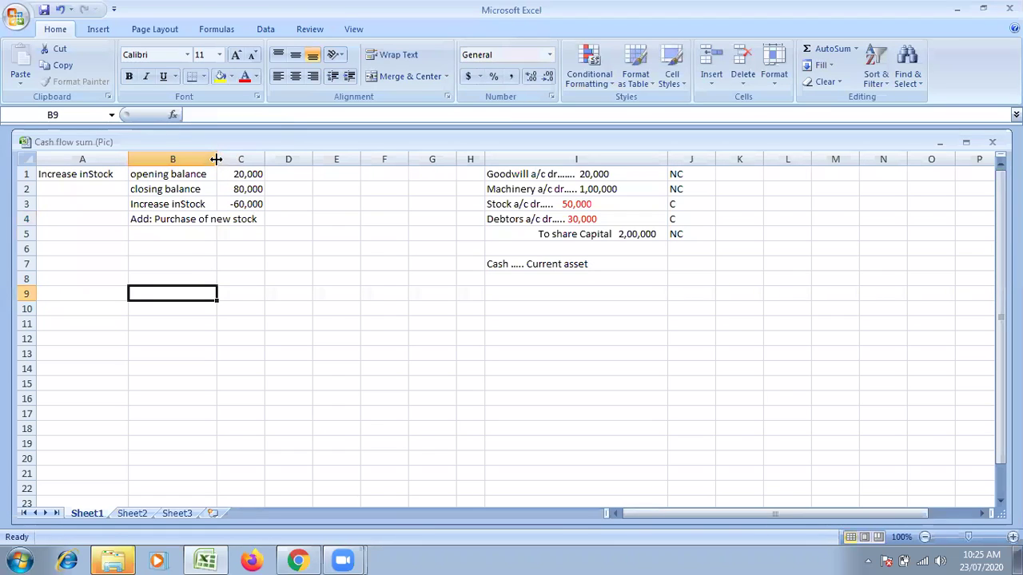
pyautogui.moveTo(216, 159); pyautogui.dragTo(259, 159)
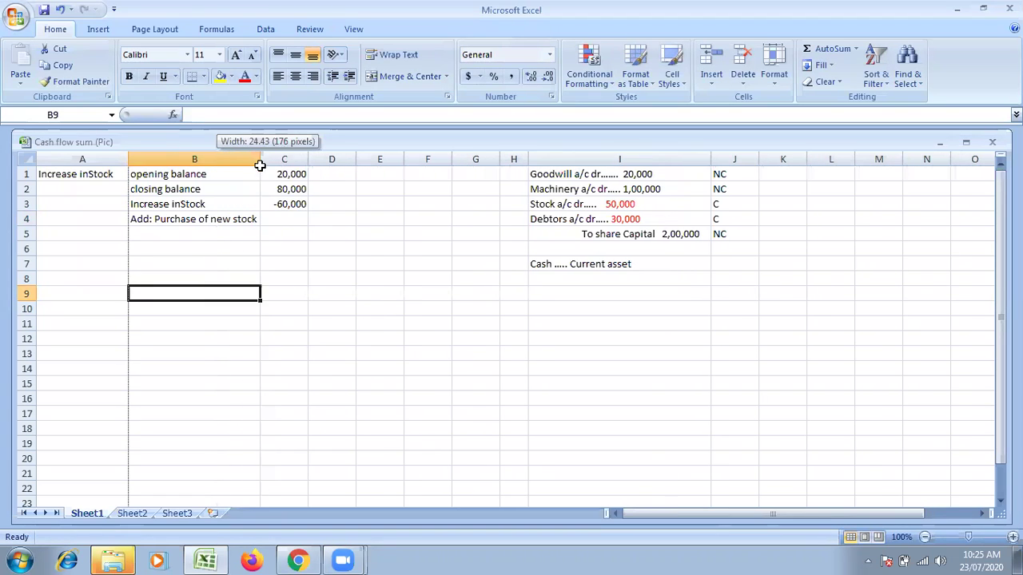
# Enter 50,000 in cell C4 for the purchase of new stock and the adjusted stock increase of (10,000) in C5
pyautogui.click(292, 219)
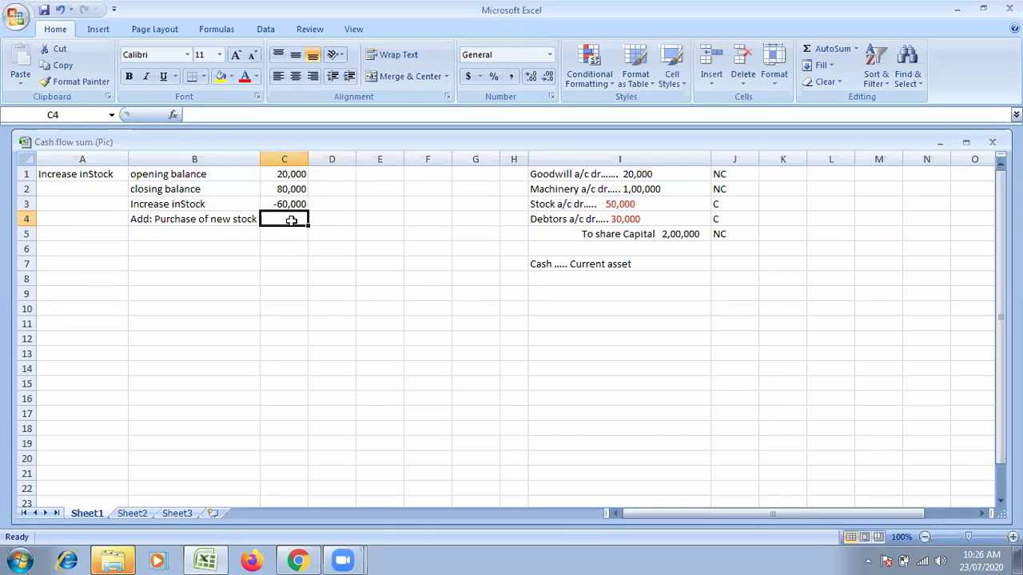
pyautogui.write('50,000')
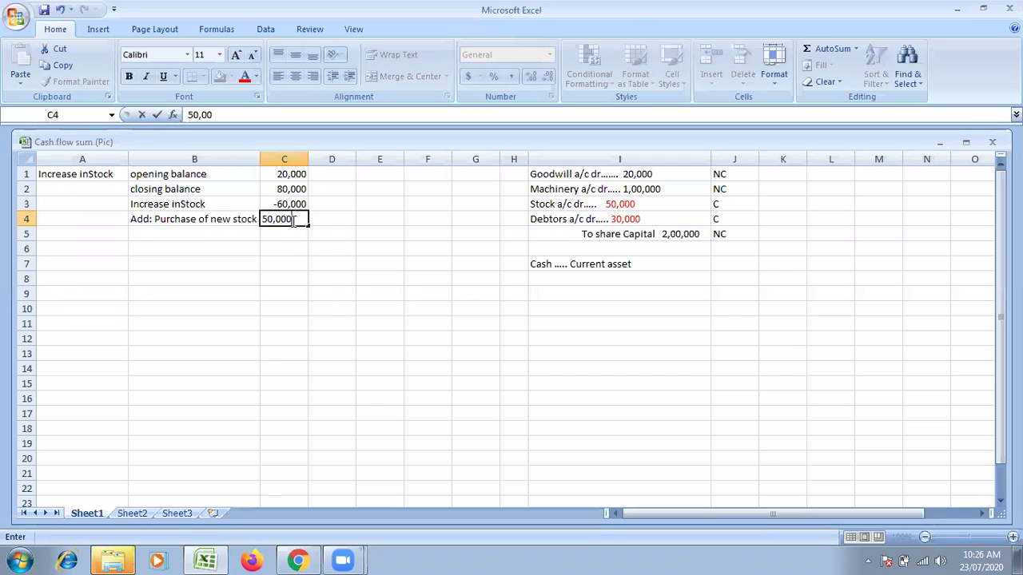
pyautogui.click(280, 233)
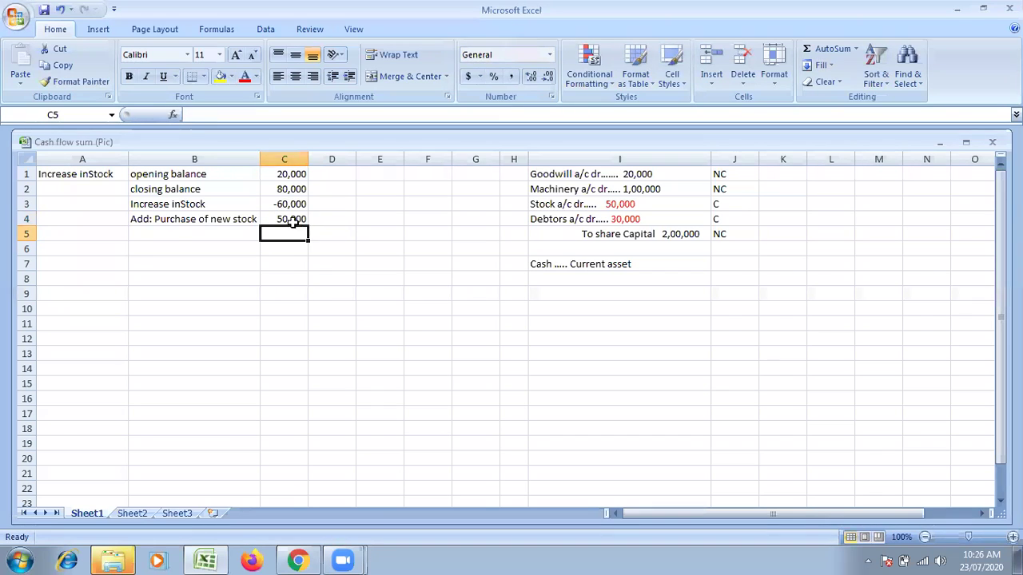
pyautogui.doubleClick(295, 233)
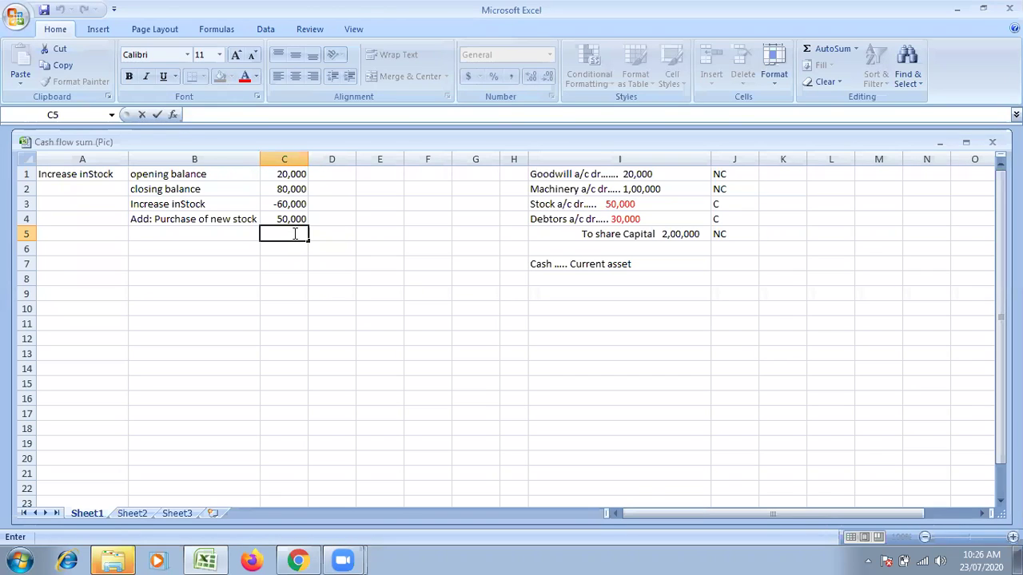
pyautogui.write('(10,000)')
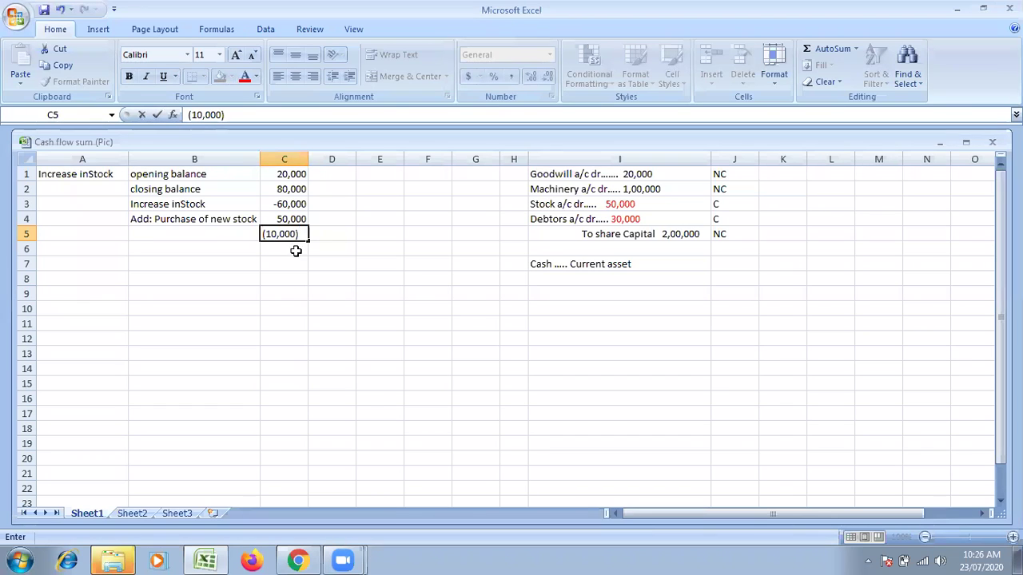
pyautogui.click(287, 254)
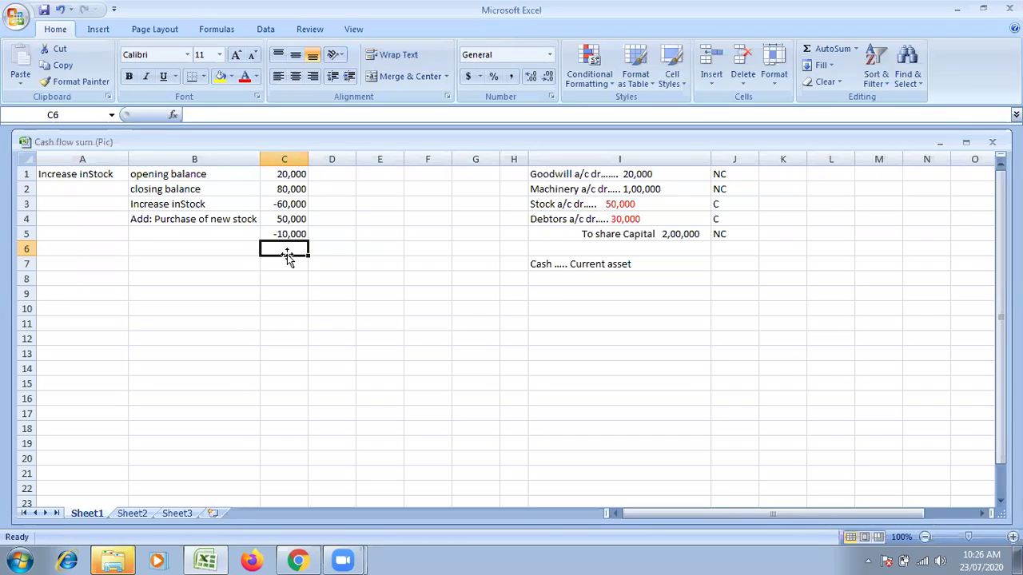
# Compare the stock increase calculation in columns B and C with the Stock a/c entry in cell I3
pyautogui.click(229, 179)
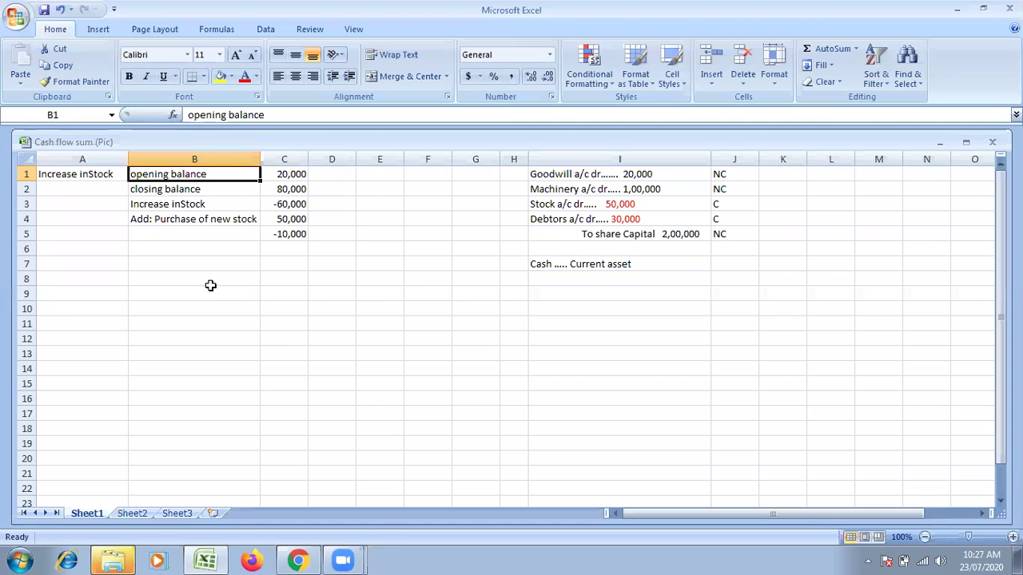
pyautogui.click(620, 205)
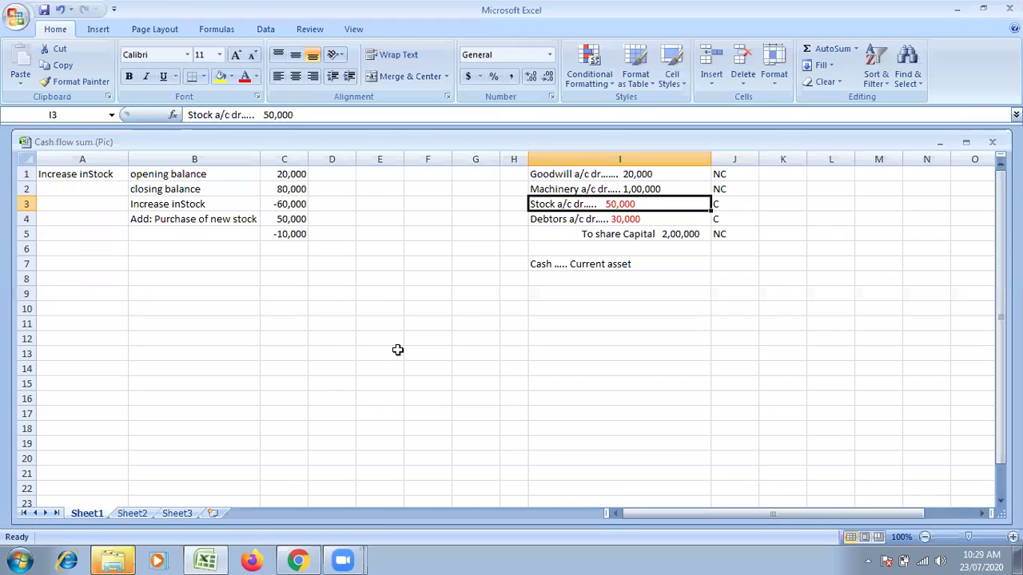
pyautogui.click(293, 204)
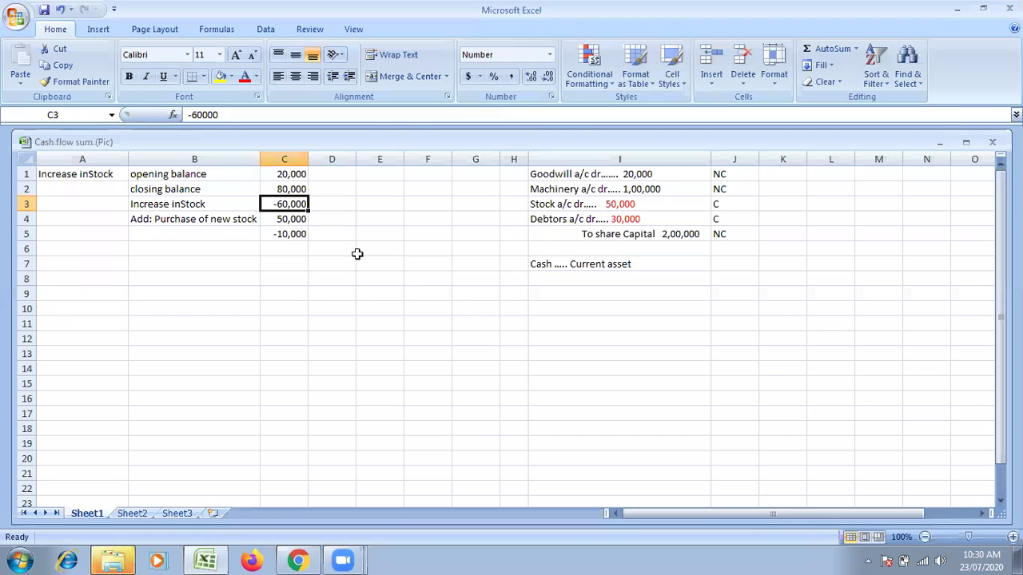
pyautogui.click(357, 254)
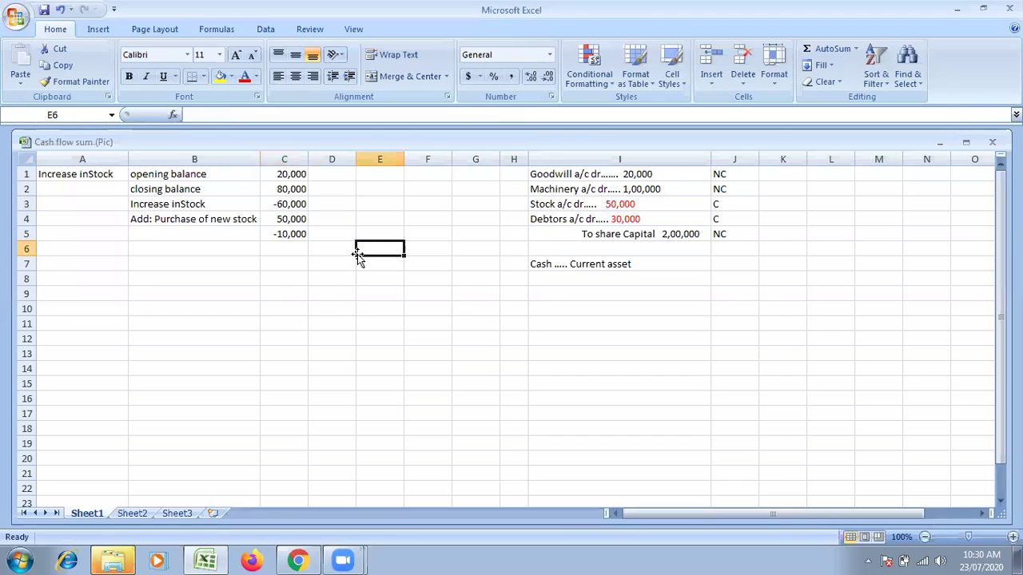
pyautogui.click(275, 204)
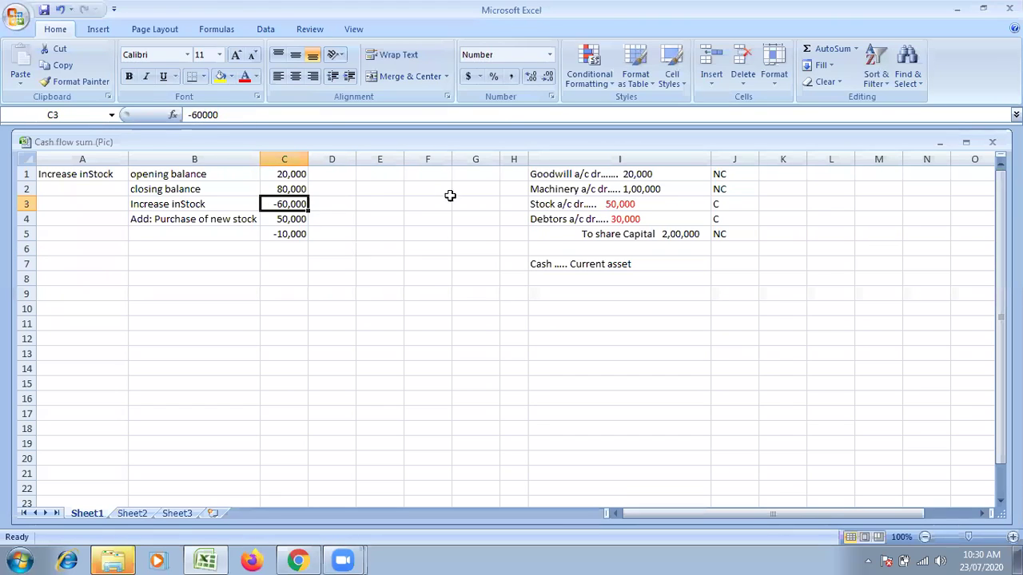
pyautogui.click(631, 206)
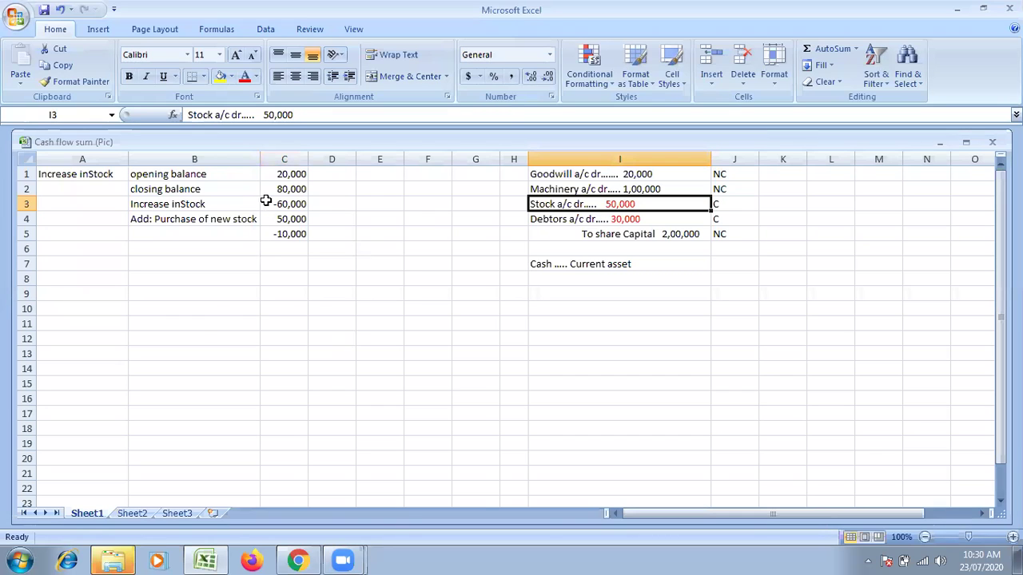
pyautogui.click(280, 237)
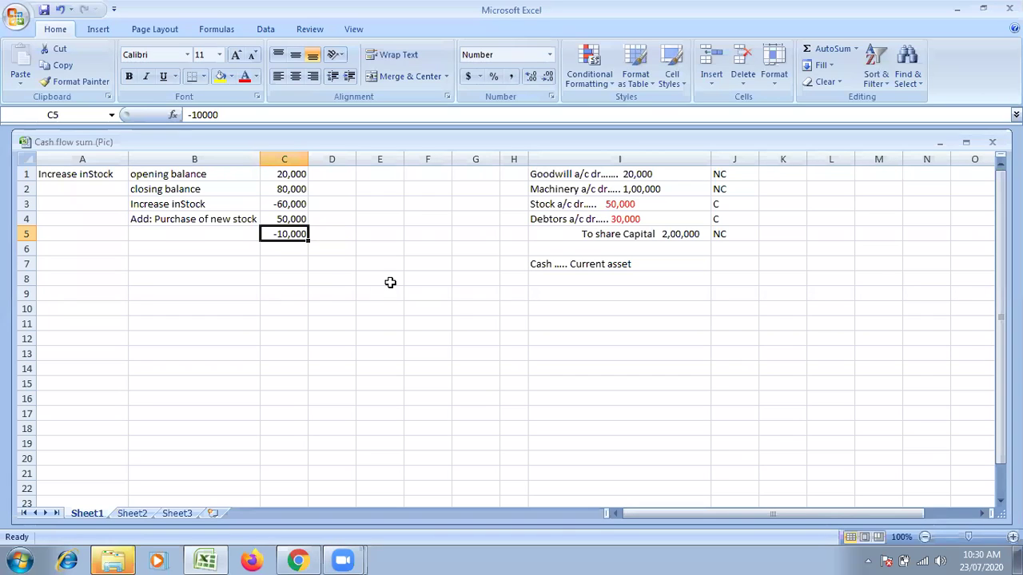
pyautogui.doubleClick(289, 233)
pyautogui.doubleClick(289, 233)
pyautogui.click(290, 233)
pyautogui.doubleClick(289, 234)
pyautogui.click(290, 233)
pyautogui.doubleClick(289, 233)
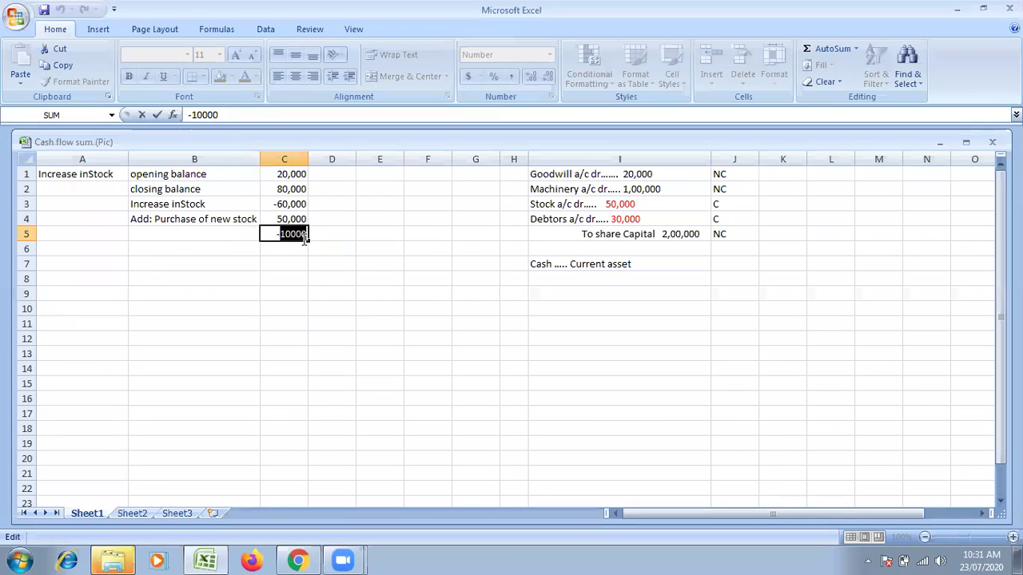
pyautogui.click(345, 261)
pyautogui.hotkey('ctrl', 'z')
pyautogui.hotkey('ctrl', 'y')
pyautogui.hotkey('ctrl', 'z')
pyautogui.click(312, 293)
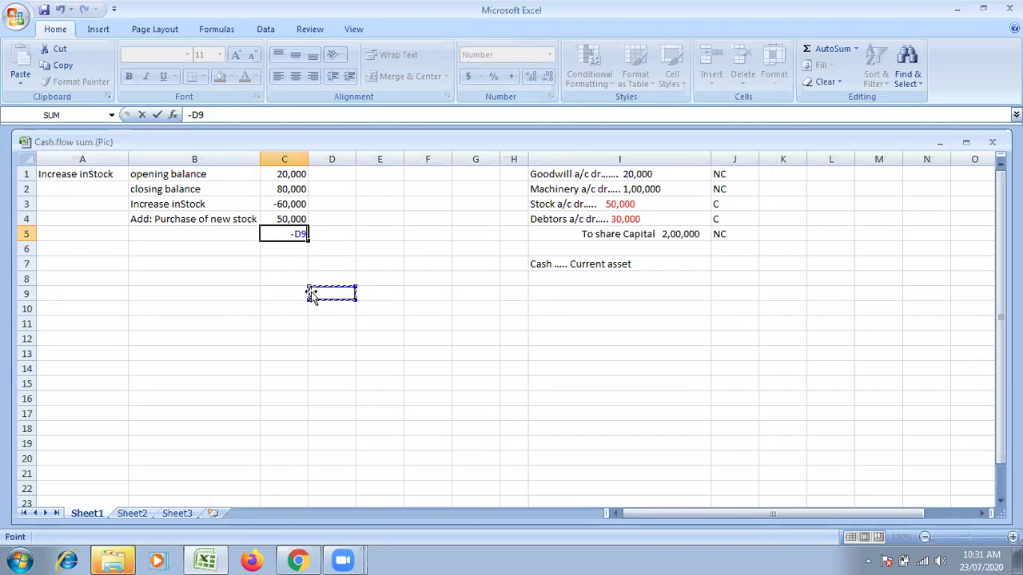
pyautogui.click(291, 234)
pyautogui.hotkey('ctrl', 'z')
pyautogui.doubleClick(300, 233)
pyautogui.click(301, 233)
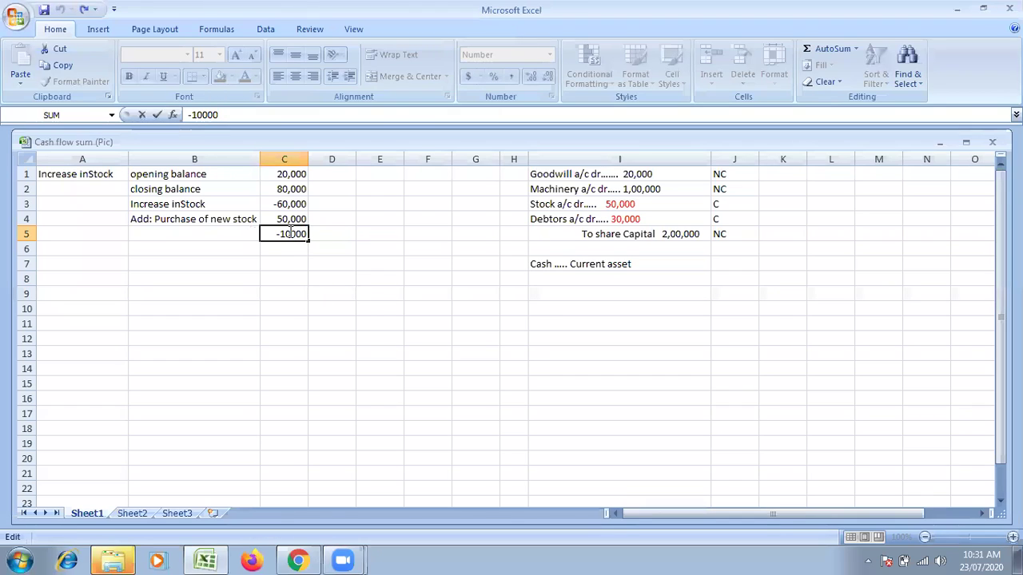
# Try to rewrite the adjusted stock increase in cell C5 as the bracketed amount (10,000)
pyautogui.write(',')
pyautogui.click(337, 271)
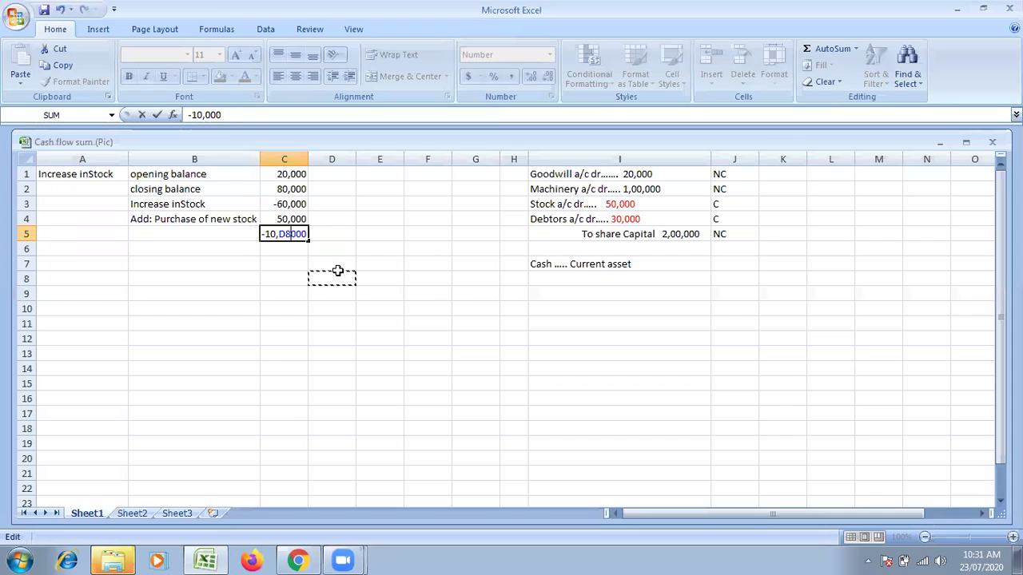
pyautogui.press('BackSpace')
pyautogui.press('BackSpace')
pyautogui.press('BackSpace')
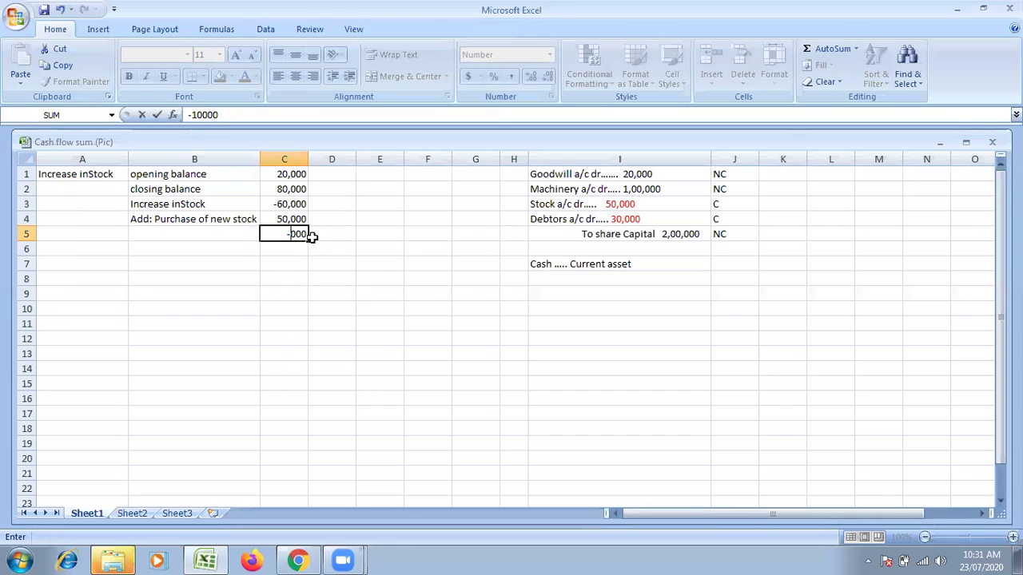
pyautogui.press('BackSpace')
pyautogui.press('BackSpace')
pyautogui.press('BackSpace')
pyautogui.write('(')
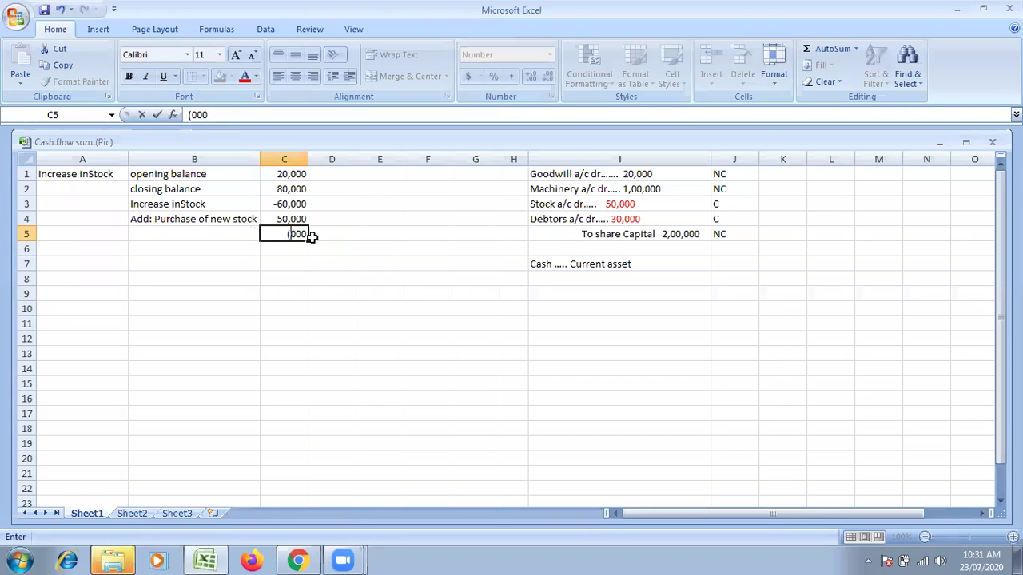
pyautogui.write('10,')
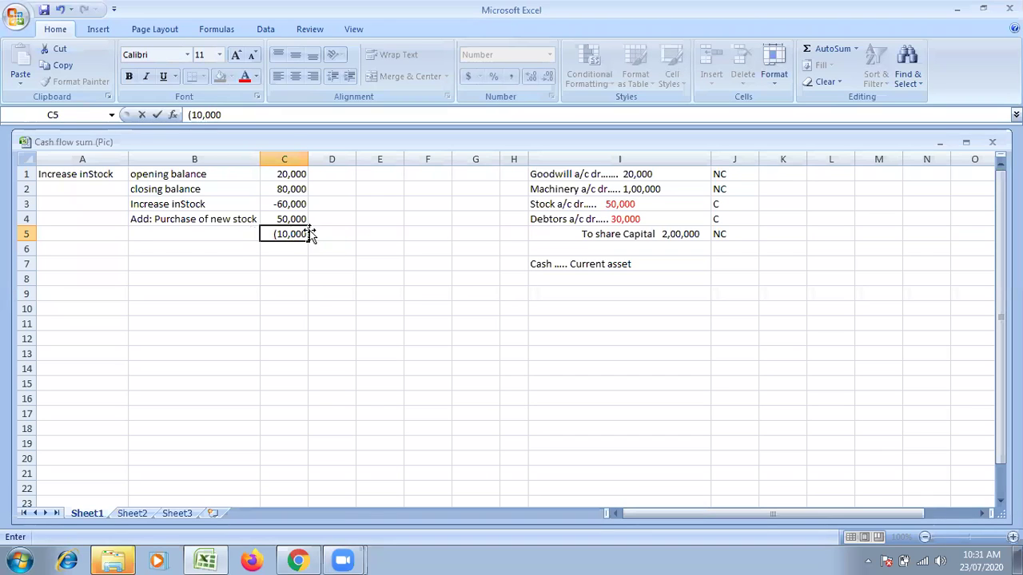
pyautogui.press('Right')
pyautogui.press('Right')
pyautogui.press('Right')
pyautogui.click(290, 235)
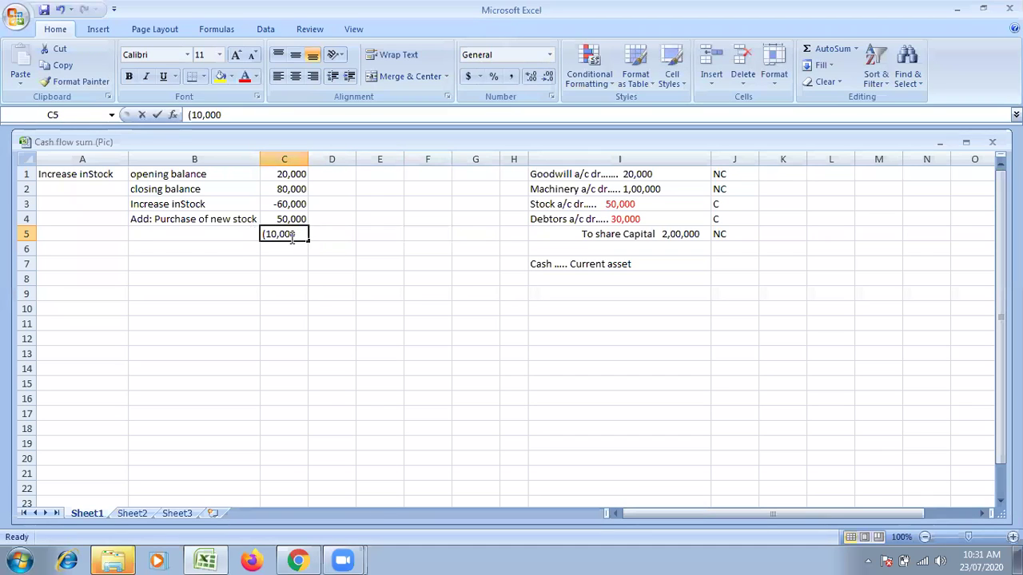
pyautogui.doubleClick(293, 235)
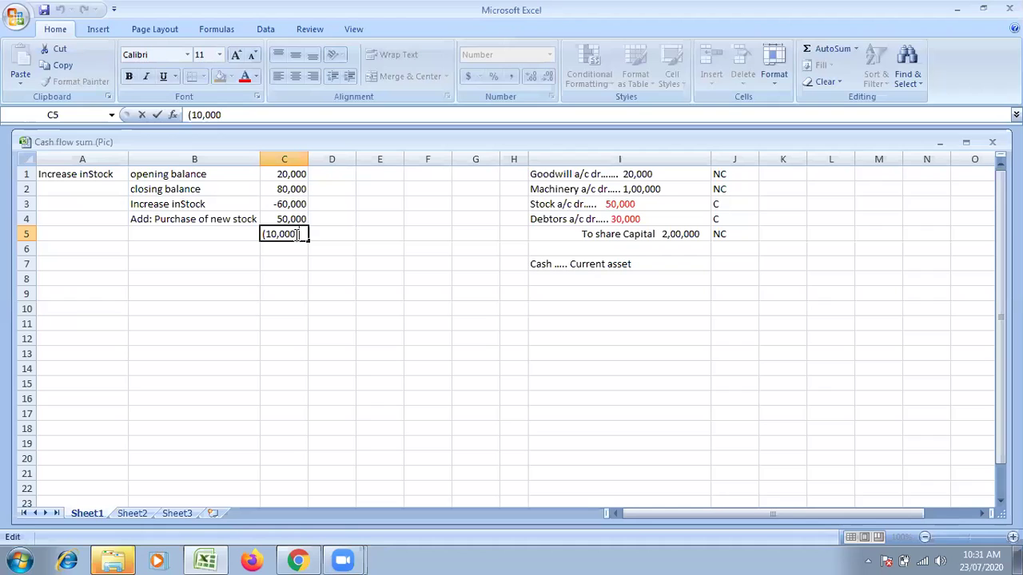
pyautogui.click(342, 260)
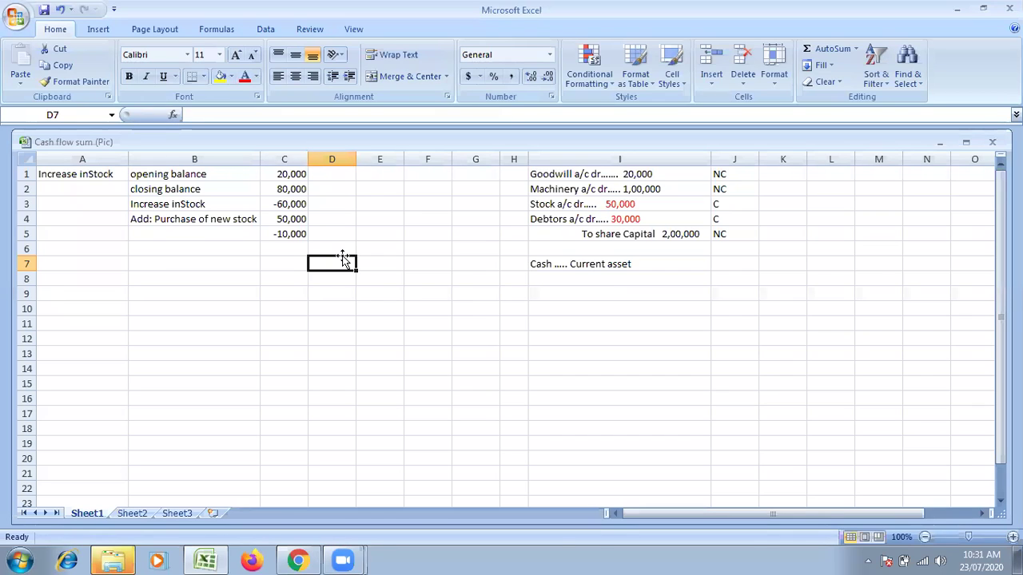
pyautogui.click(286, 235)
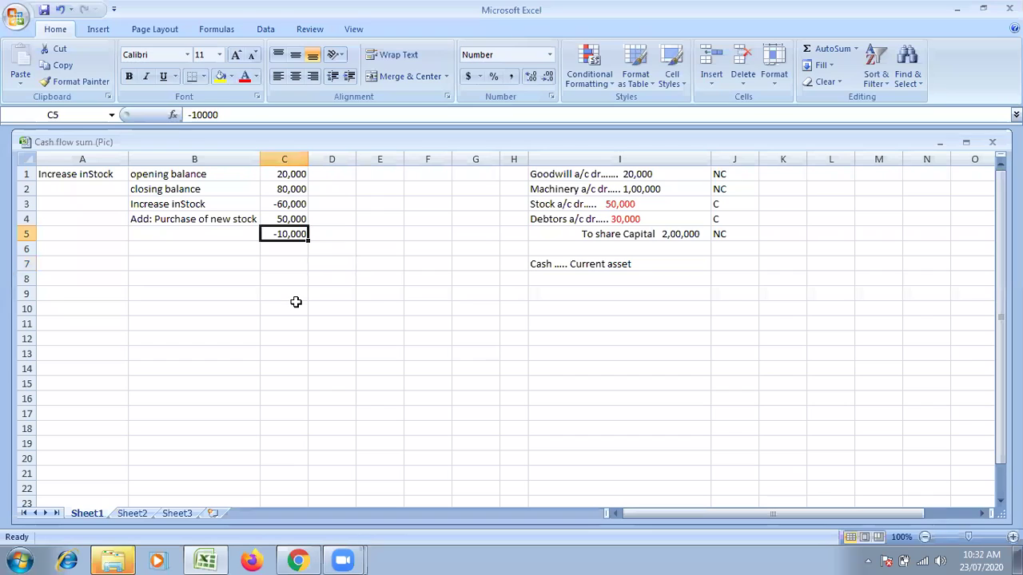
pyautogui.moveTo(174, 173); pyautogui.dragTo(178, 220)
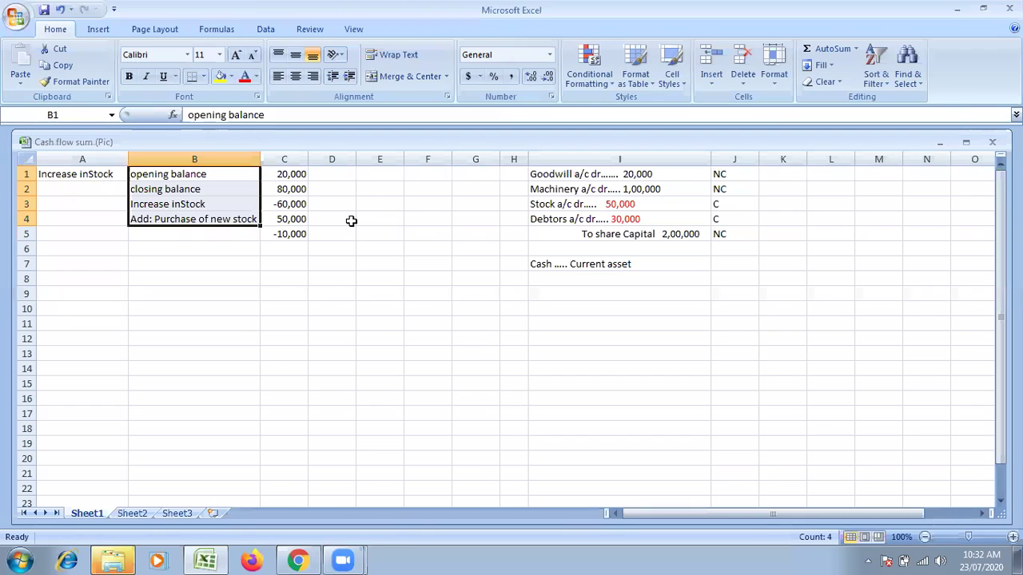
pyautogui.click(293, 233)
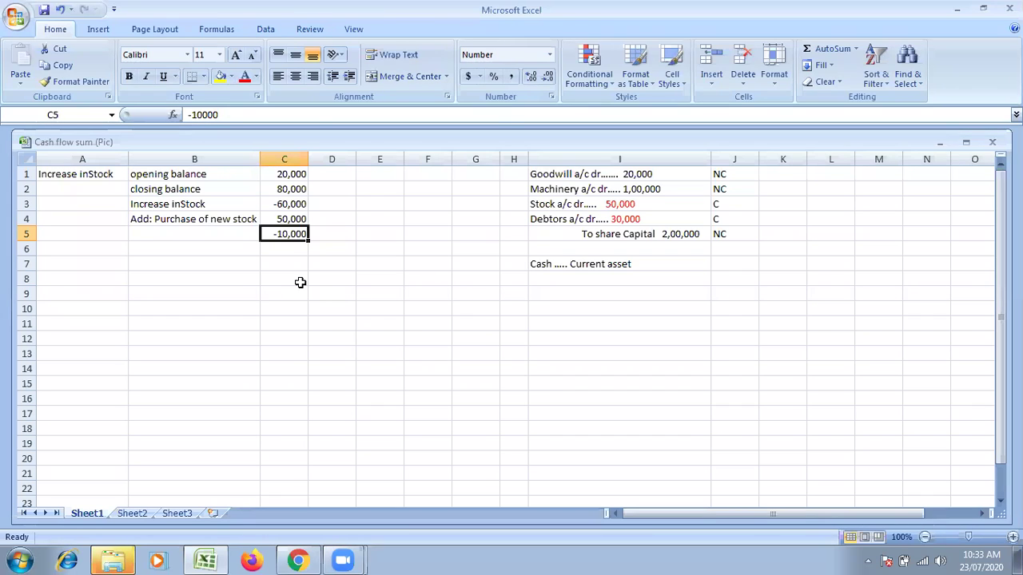
# Check the debtors balances on the Suryan Ltd. balance sheet in WhatsApp Web and return to the Excel worksheet
pyautogui.click(57, 262)
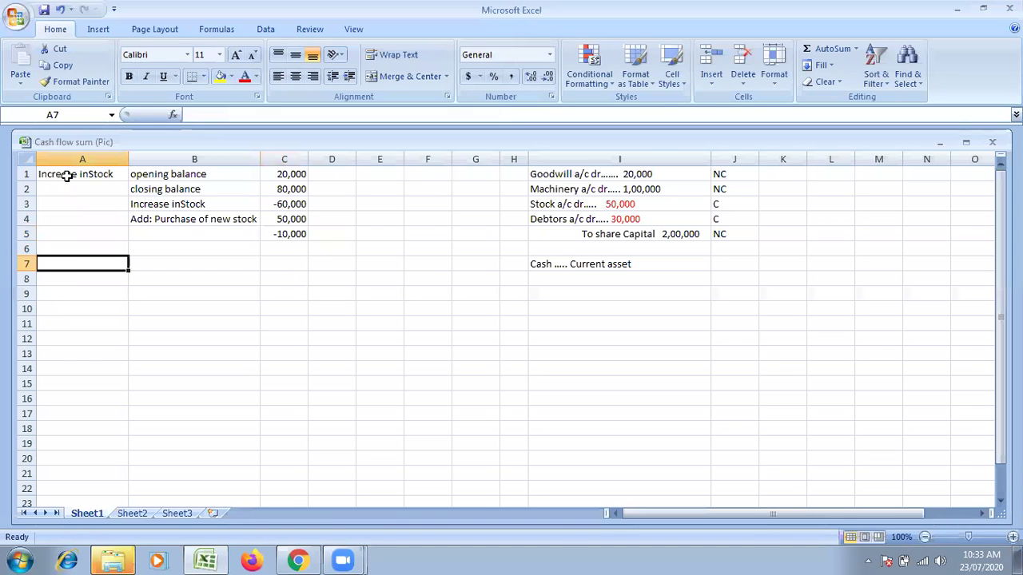
pyautogui.hotkey('alt', 'Tab')
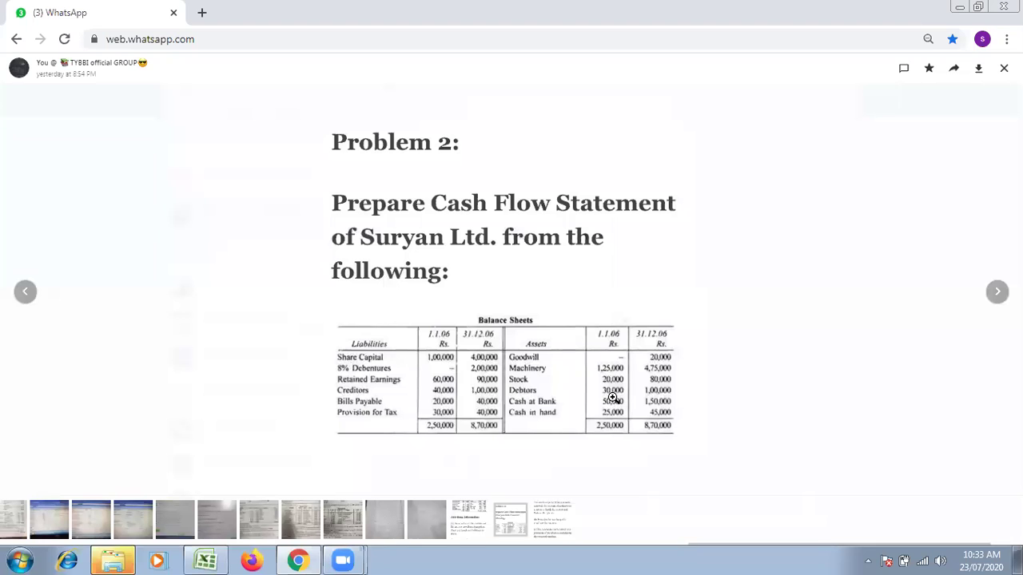
pyautogui.hotkey('alt', 'Tab')
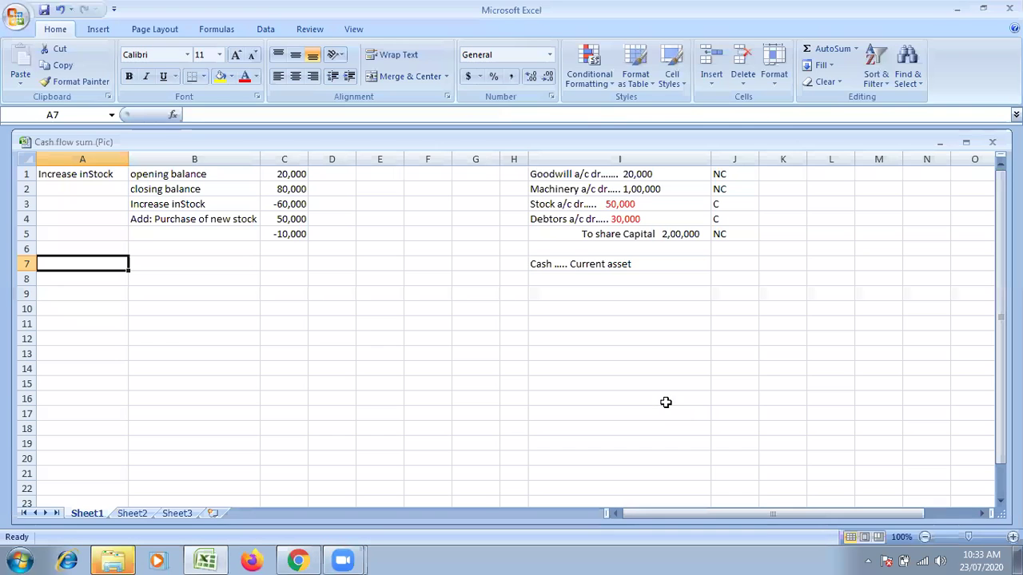
# Copy the "Increase inStock" label from A1 into cell A7 and reword it as "Increase in Debtors"
pyautogui.click(78, 182)
pyautogui.hotkey('ctrl', 'c')
pyautogui.click(61, 260)
pyautogui.hotkey('ctrl', 'v')
pyautogui.doubleClick(120, 264)
pyautogui.press('BackSpace')
pyautogui.press('BackSpace')
pyautogui.press('BackSpace')
pyautogui.press('BackSpace')
pyautogui.press('BackSpace')
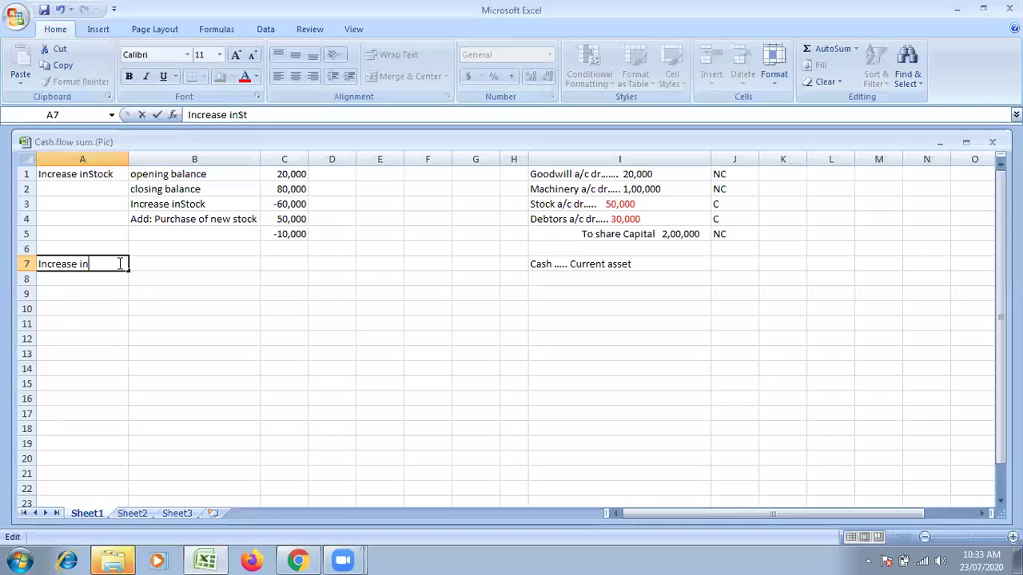
pyautogui.write('B')
pyautogui.press('BackSpace')
pyautogui.write('Debtors')
pyautogui.click(176, 266)
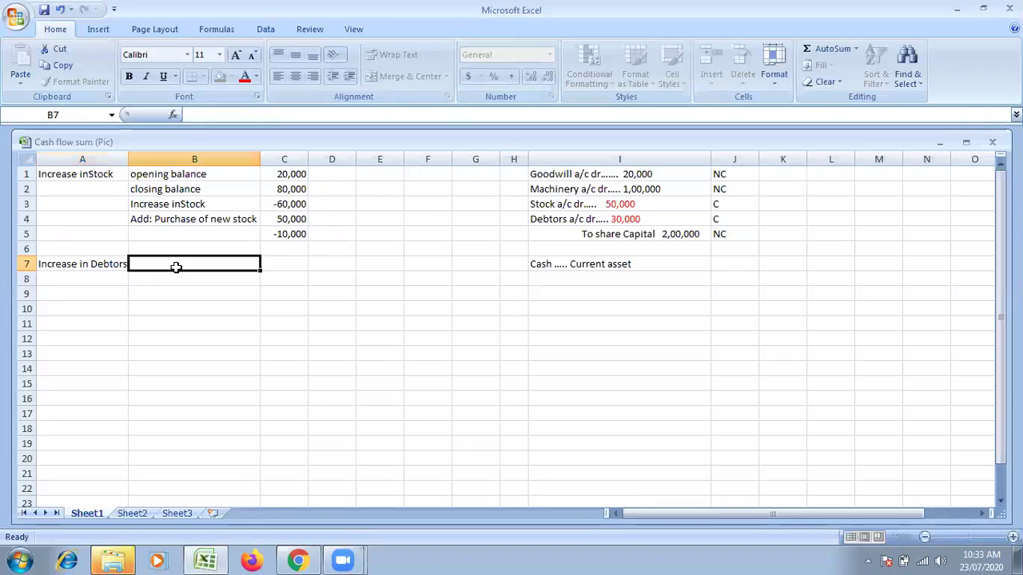
# Copy the "opening balance" and "closing balance" labels from B1 and B2 into B7 and B8 for the debtors calculation
pyautogui.click(176, 173)
pyautogui.hotkey('ctrl', 'c')
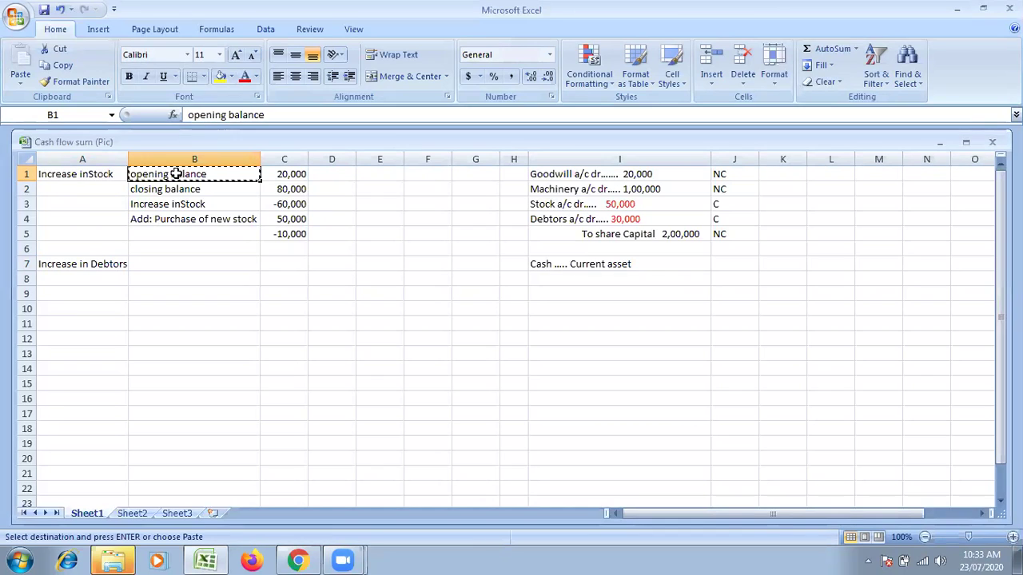
pyautogui.click(168, 264)
pyautogui.hotkey('ctrl', 'v')
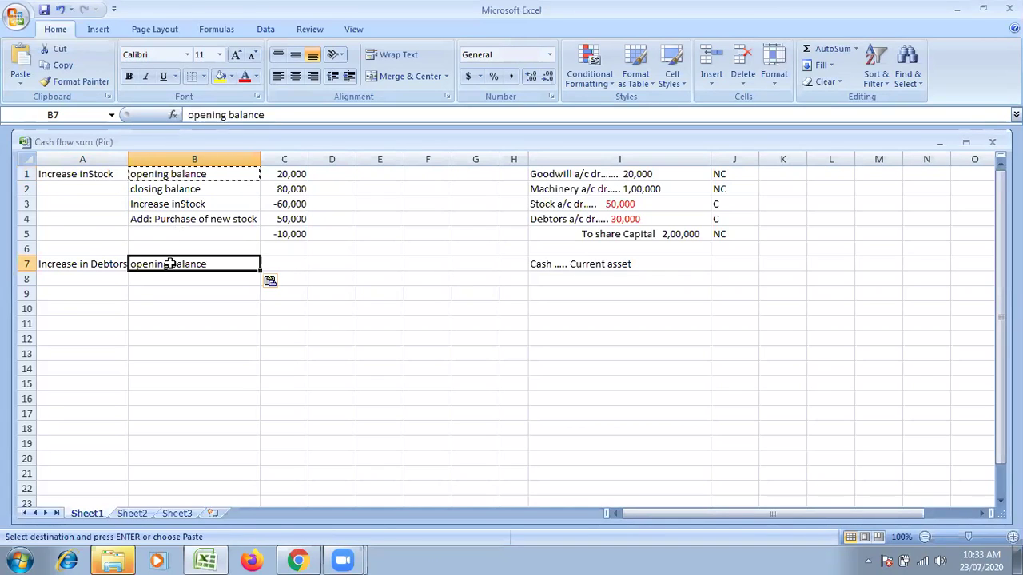
pyautogui.click(186, 190)
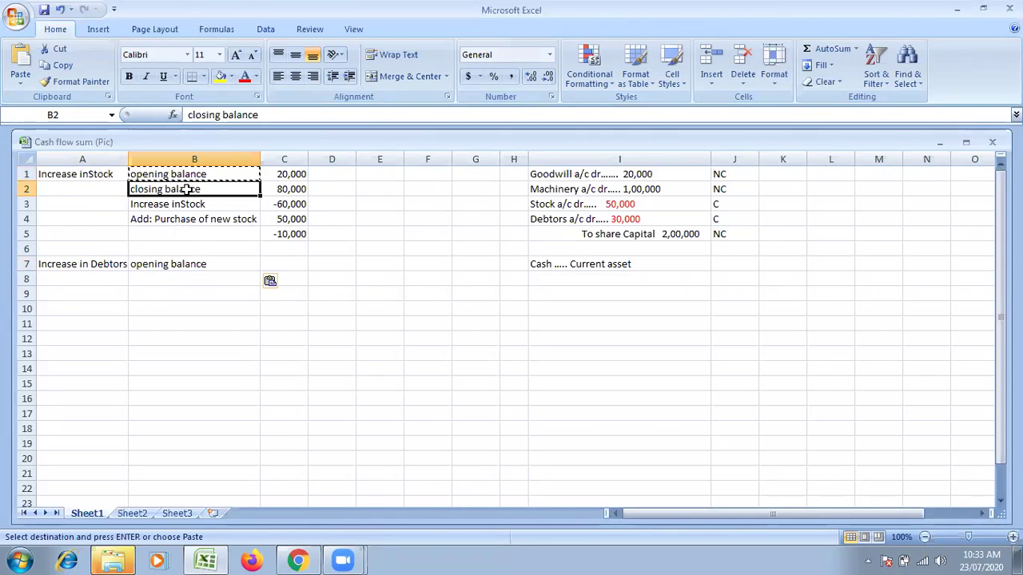
pyautogui.hotkey('ctrl', 'c')
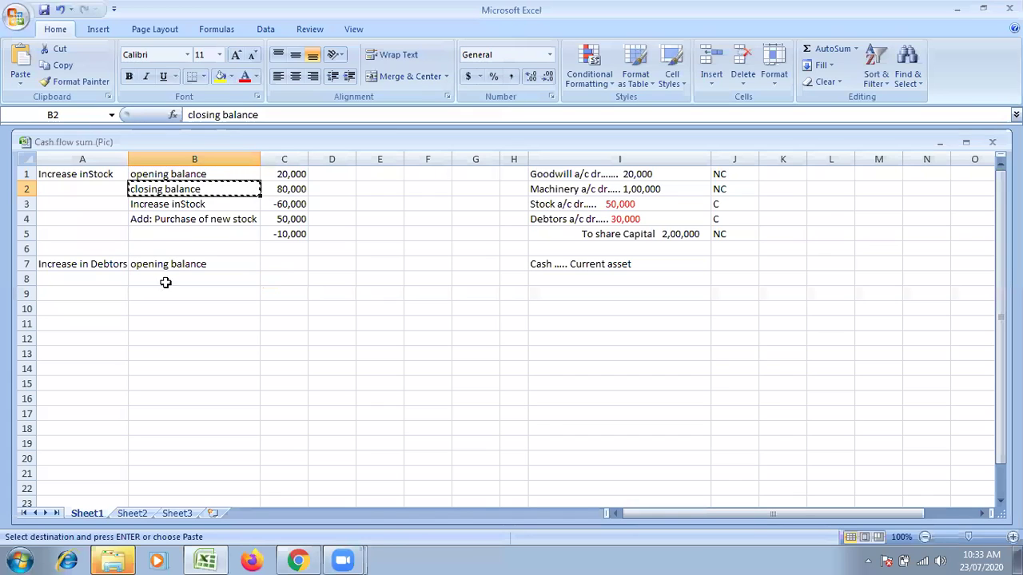
pyautogui.click(166, 282)
pyautogui.hotkey('ctrl', 'v')
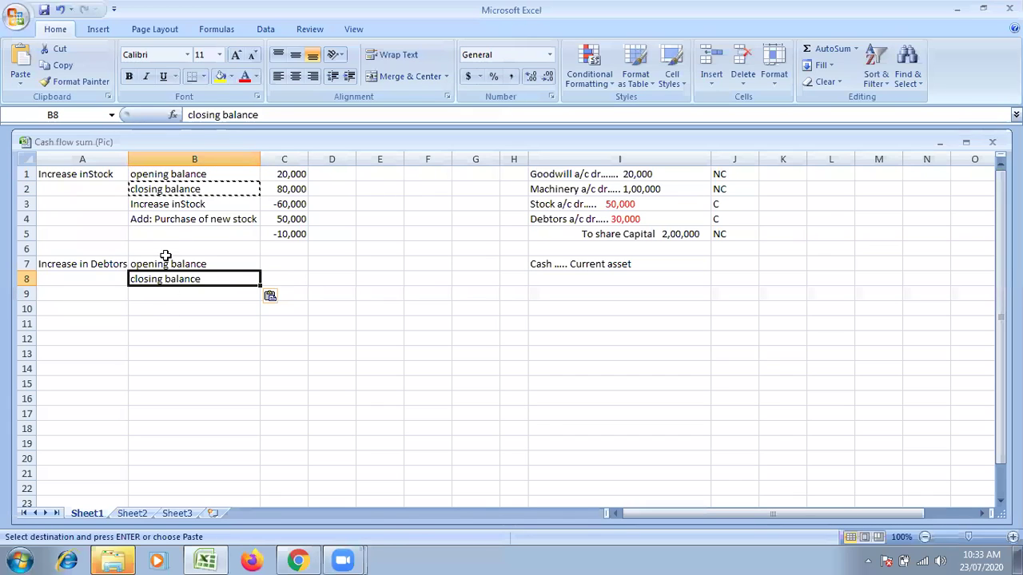
# Copy the B4 label into B10, reword it as "Add: Purchase of new Debtors", and widen column B to fit it
pyautogui.click(177, 219)
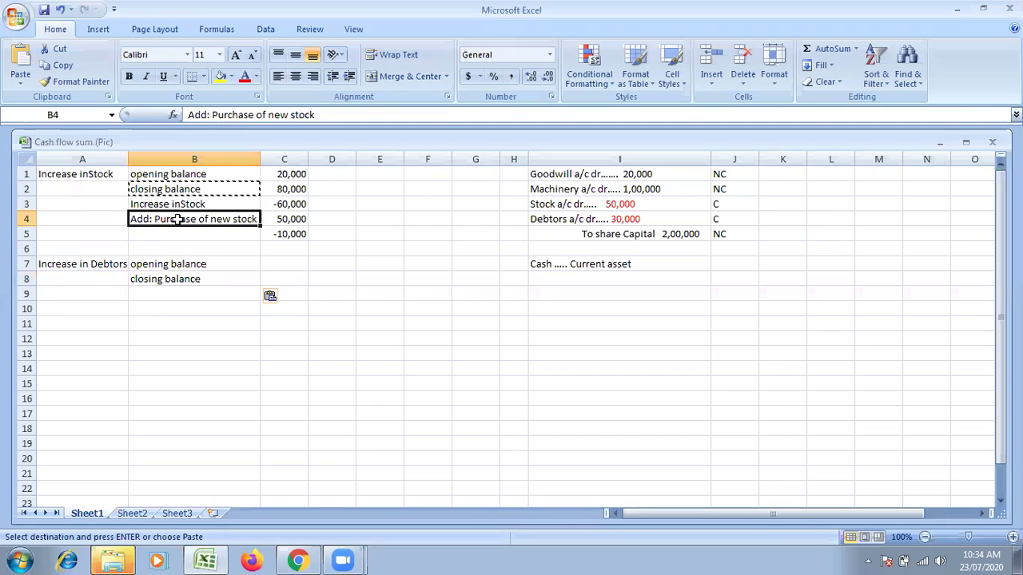
pyautogui.hotkey('ctrl', 'c')
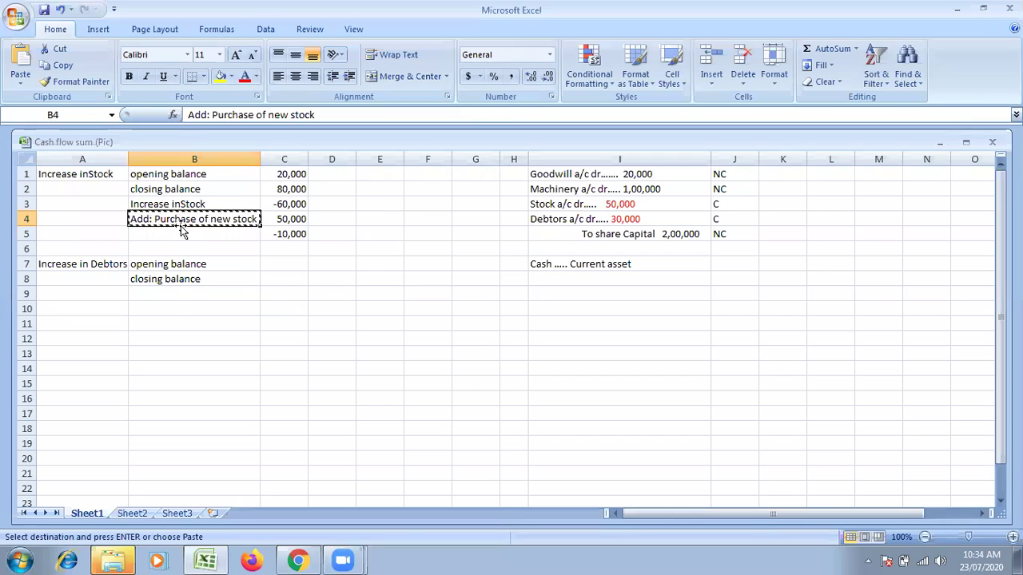
pyautogui.click(167, 309)
pyautogui.hotkey('ctrl', 'v')
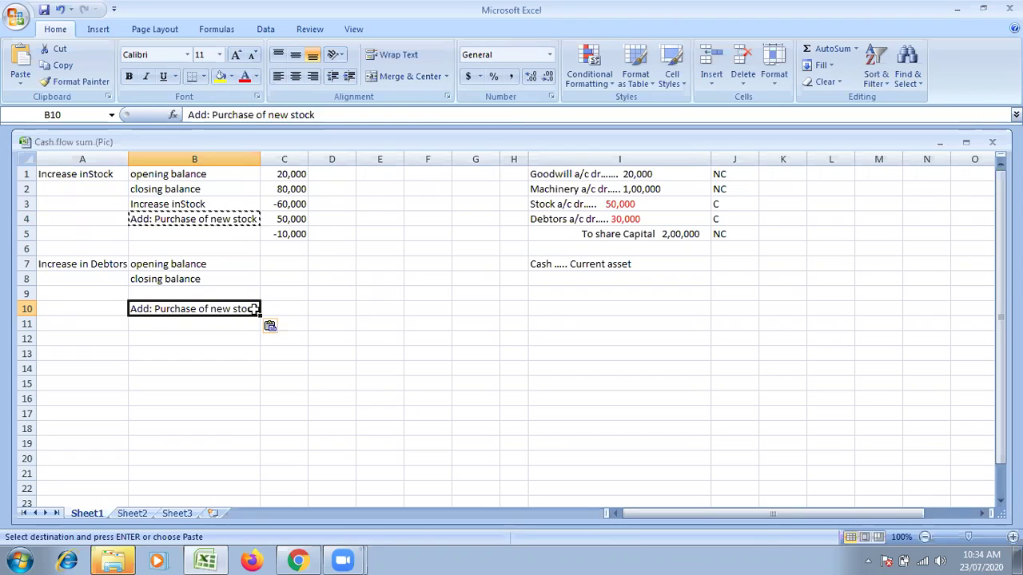
pyautogui.doubleClick(253, 309)
pyautogui.press('BackSpace')
pyautogui.press('BackSpace')
pyautogui.press('BackSpace')
pyautogui.press('BackSpace')
pyautogui.press('BackSpace')
pyautogui.write('Debtors')
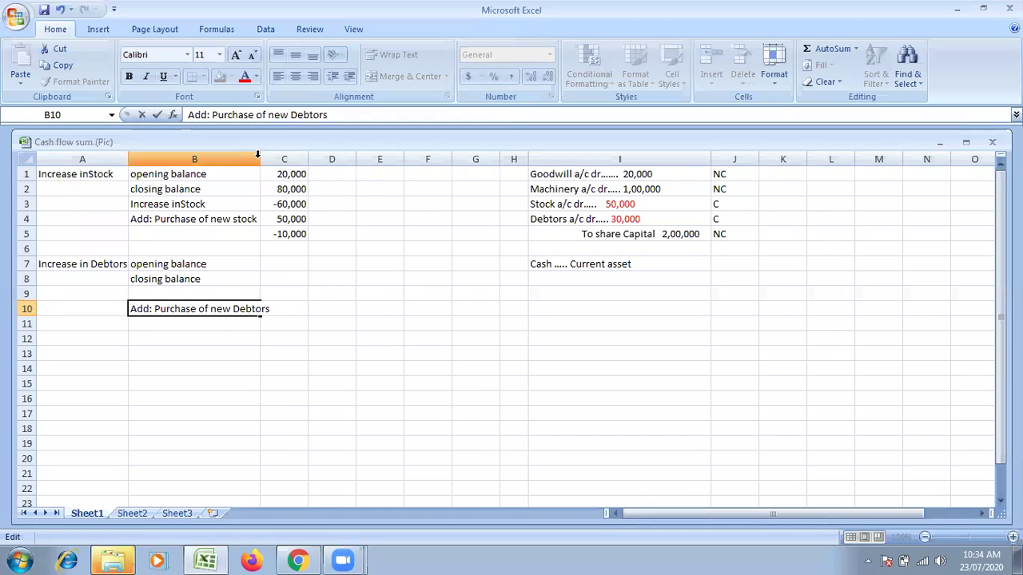
pyautogui.click(319, 398)
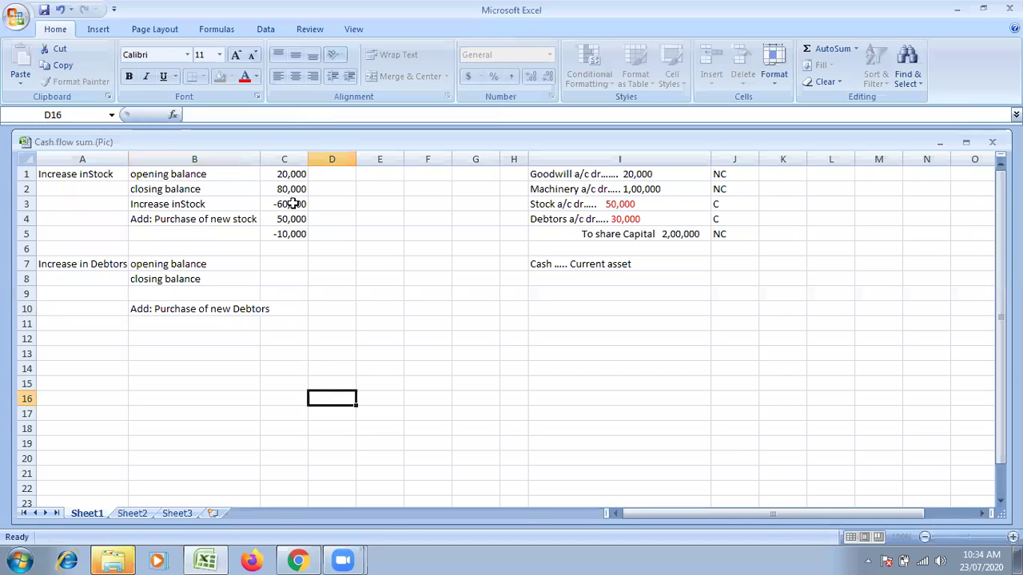
pyautogui.moveTo(260, 159); pyautogui.dragTo(276, 159)
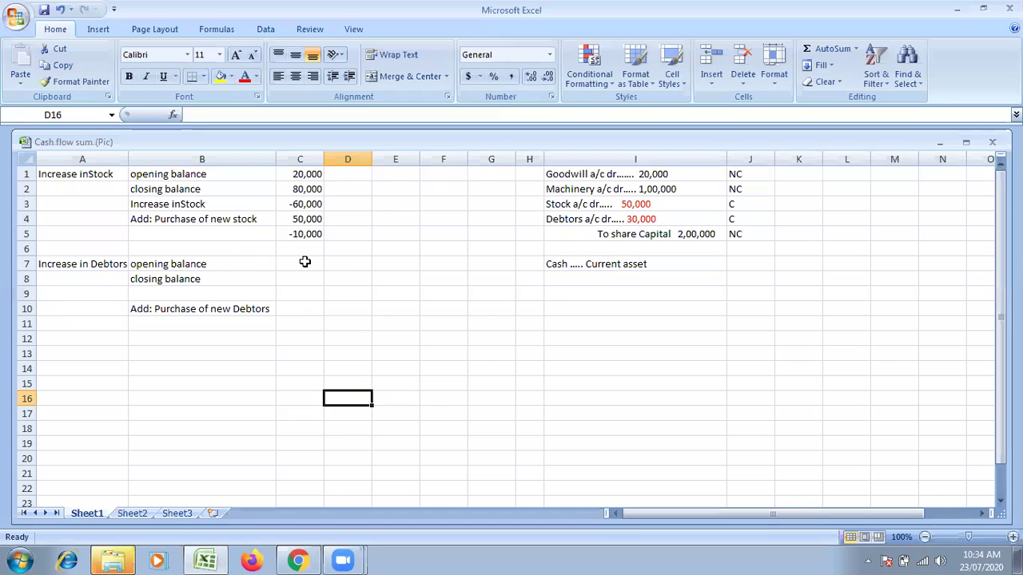
# Enter the debtors opening balance of 30,000 in C7 and the closing balance of 1,00,000 in C8
pyautogui.click(311, 264)
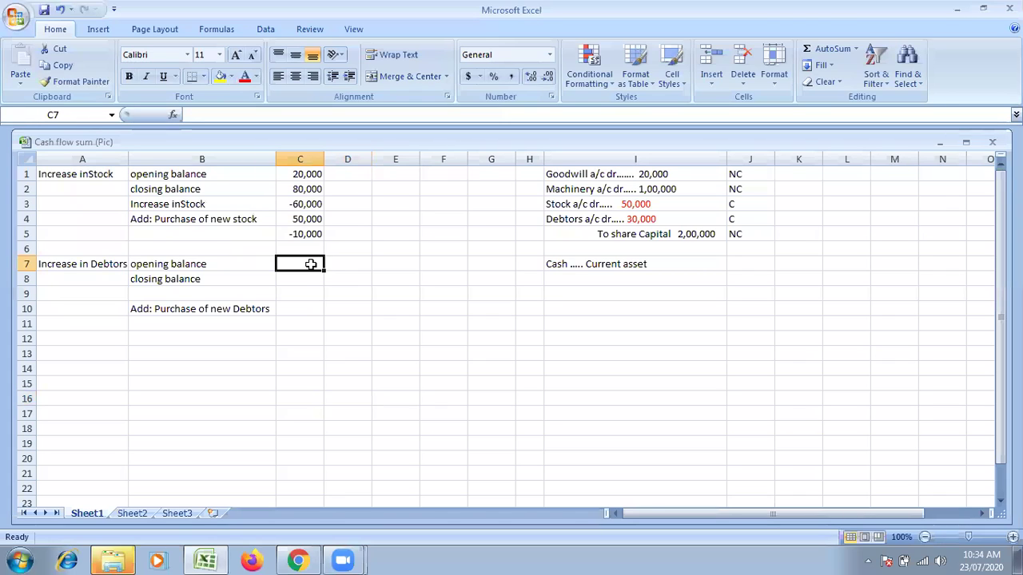
pyautogui.write('30,000')
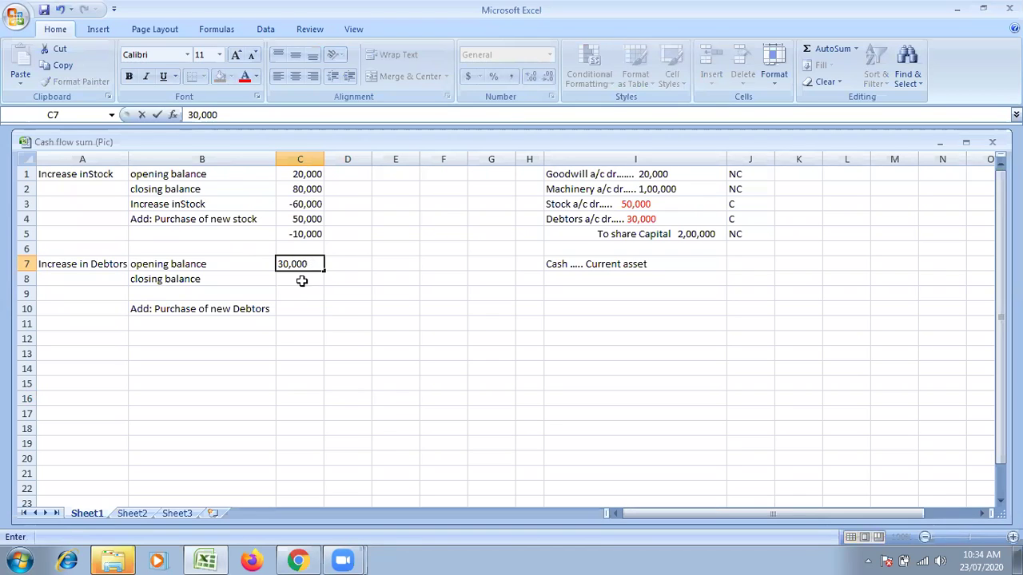
pyautogui.click(303, 279)
pyautogui.write('1,00,000')
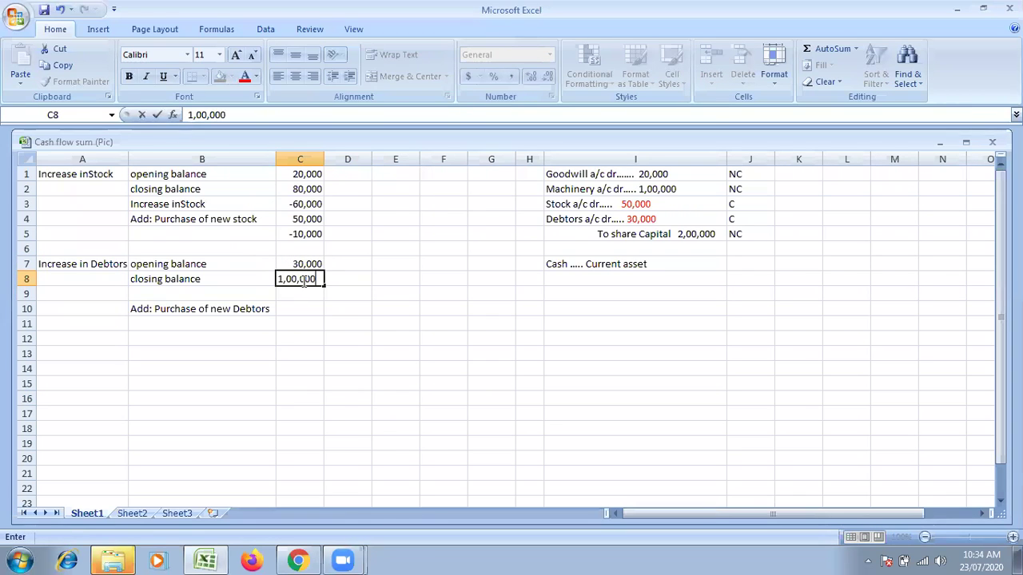
# Copy the "Increase in Debtors" label from A7 into B9, below the closing balance label
pyautogui.click(195, 292)
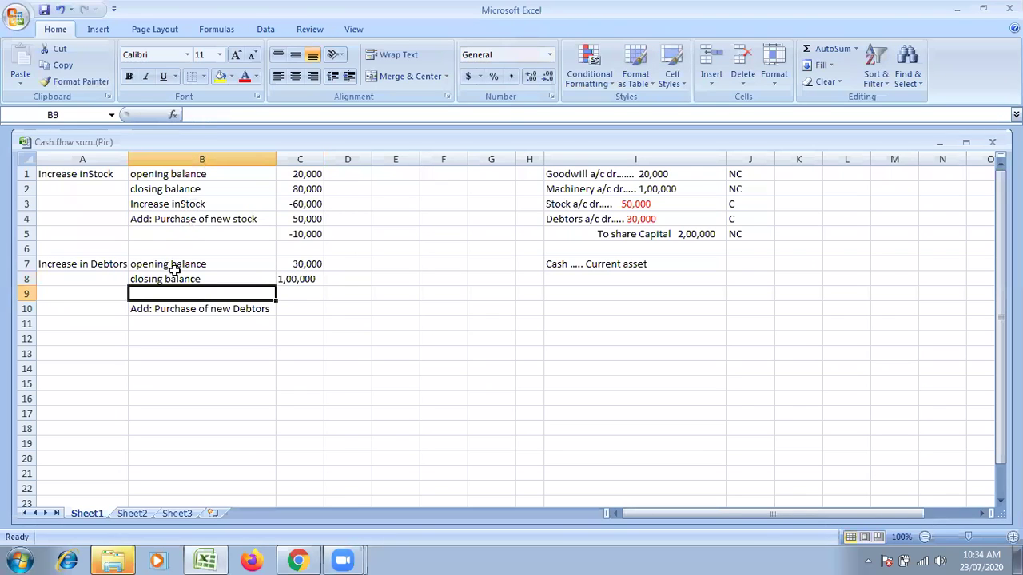
pyautogui.click(97, 263)
pyautogui.hotkey('ctrl', 'c')
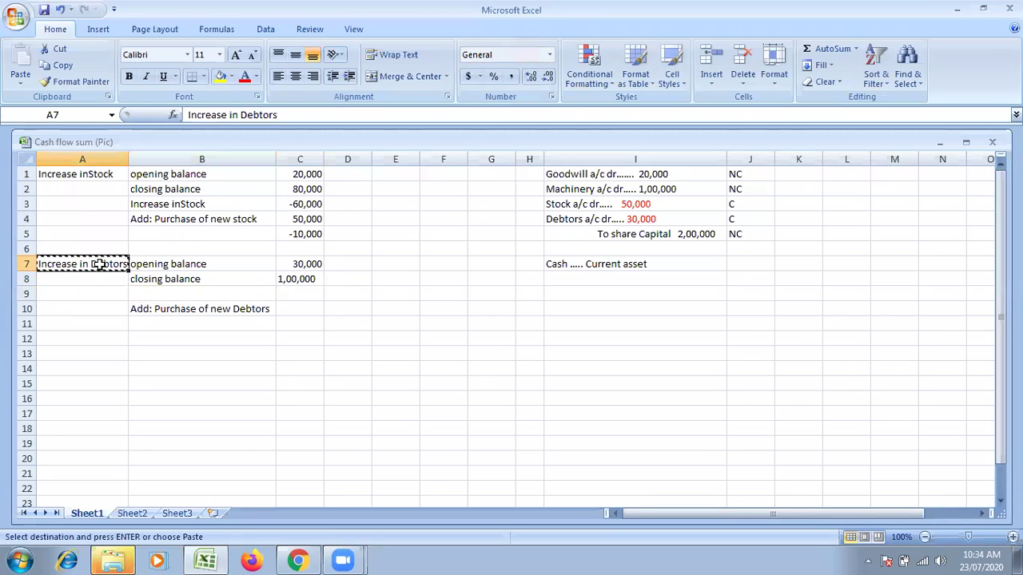
pyautogui.click(142, 294)
pyautogui.hotkey('ctrl', 'v')
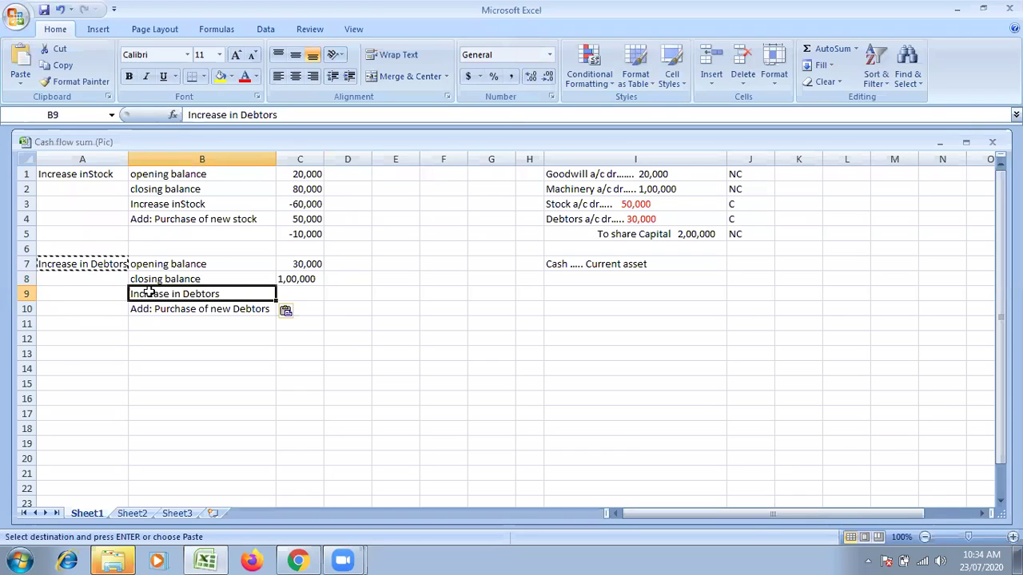
# Enter the increase in debtors as the bracketed amount (70,000) in C9
pyautogui.click(301, 293)
pyautogui.doubleClick(304, 293)
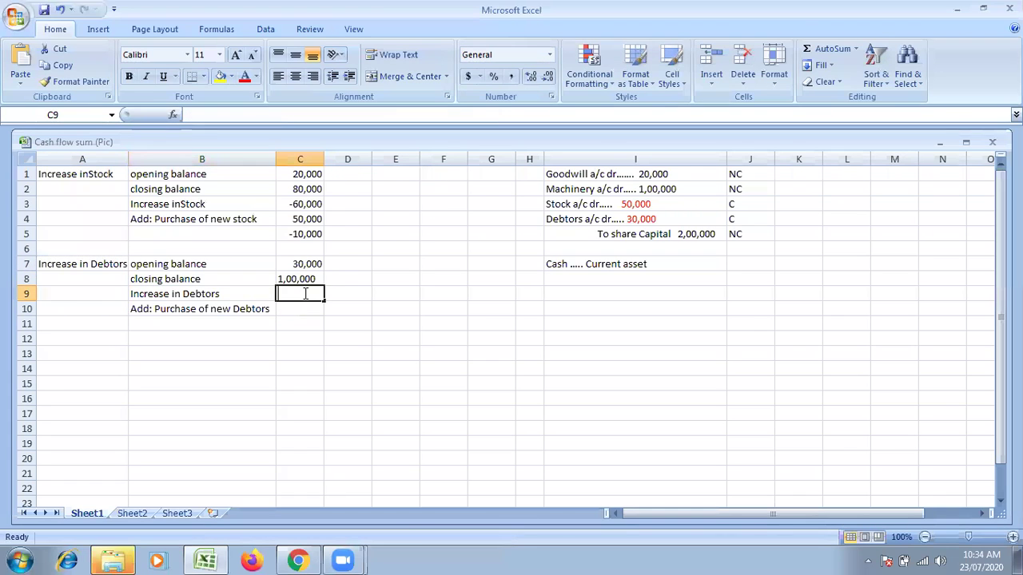
pyautogui.write('(70,000')
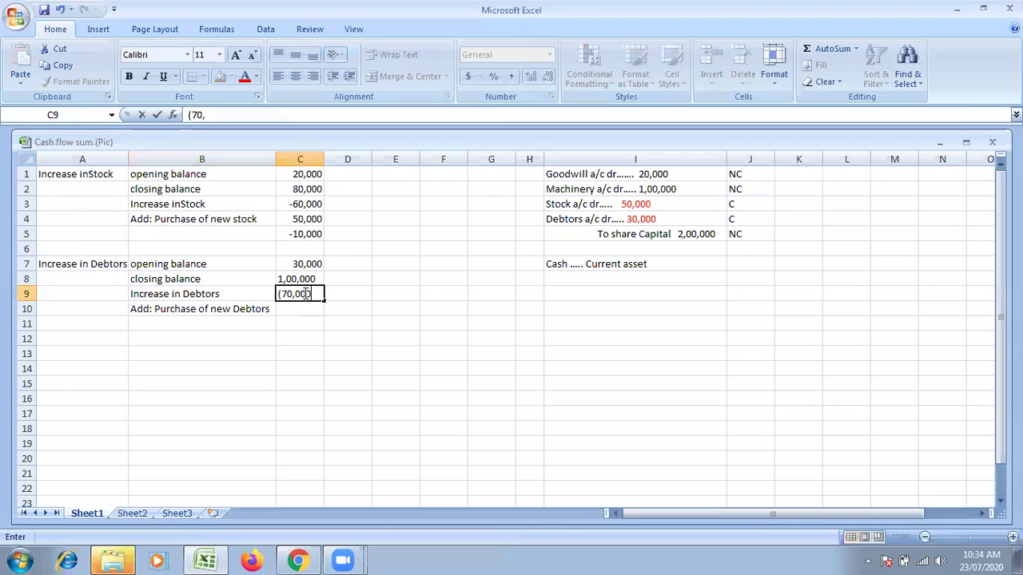
pyautogui.write(')')
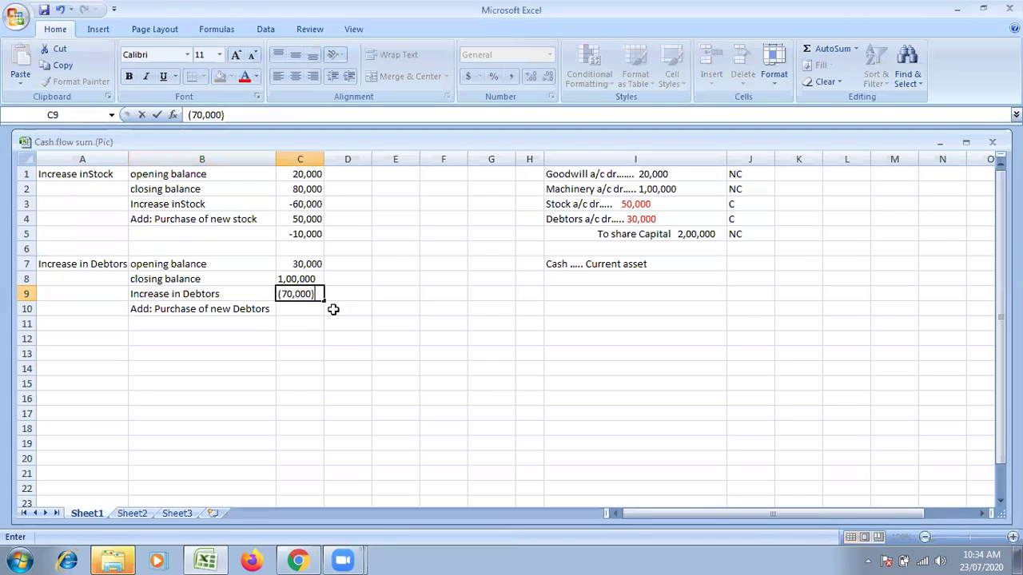
pyautogui.click(328, 312)
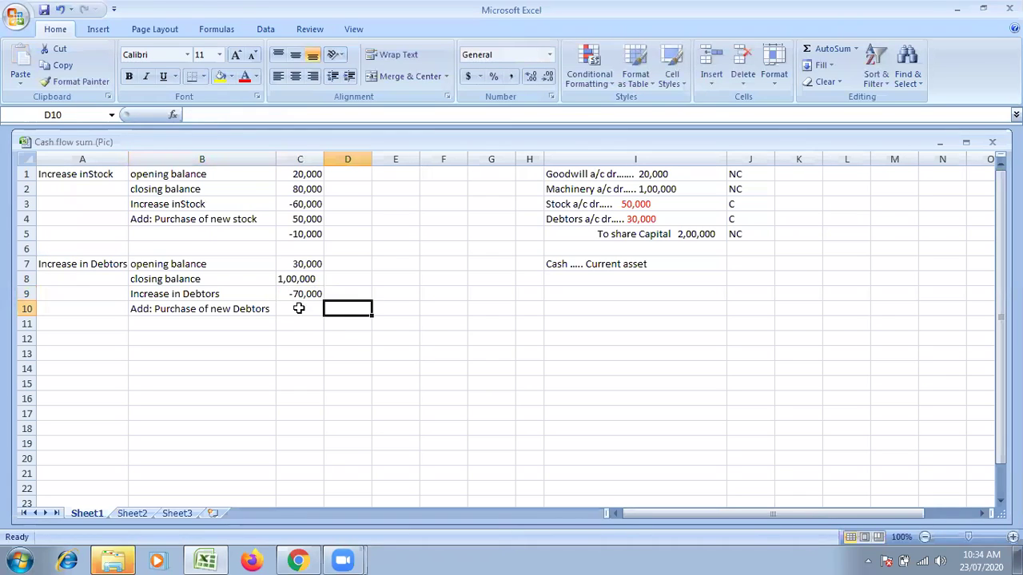
# Enter 30,000 from the Debtors a/c entry in I4 as the new debtors in C10, and the adjusted increase (40,000) in C11
pyautogui.click(298, 309)
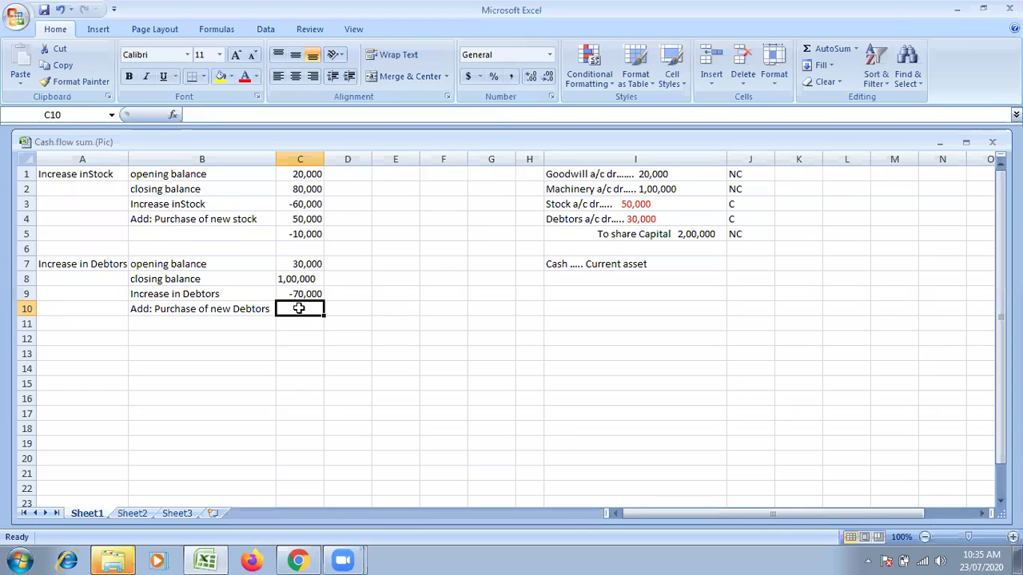
pyautogui.click(652, 220)
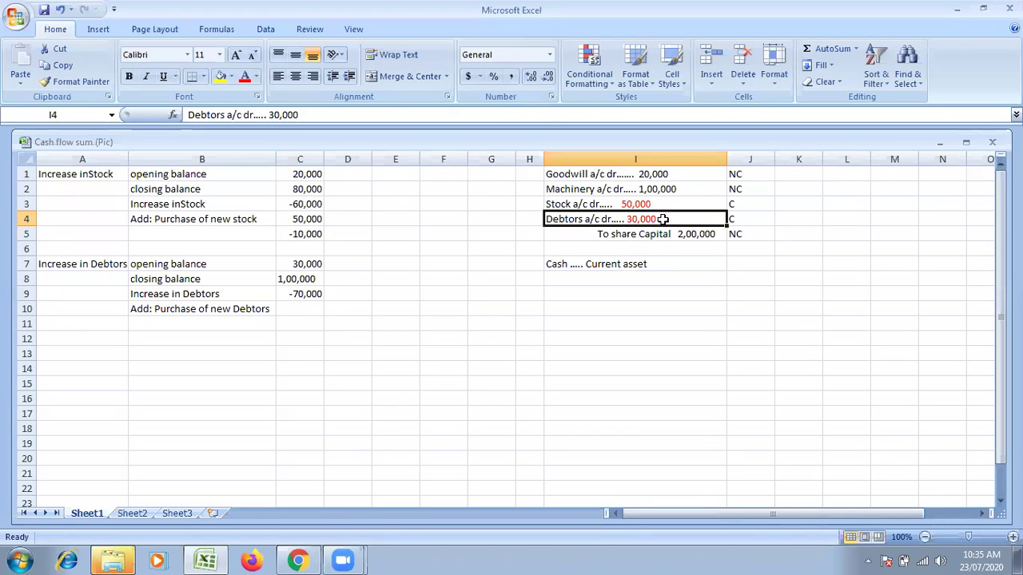
pyautogui.click(307, 309)
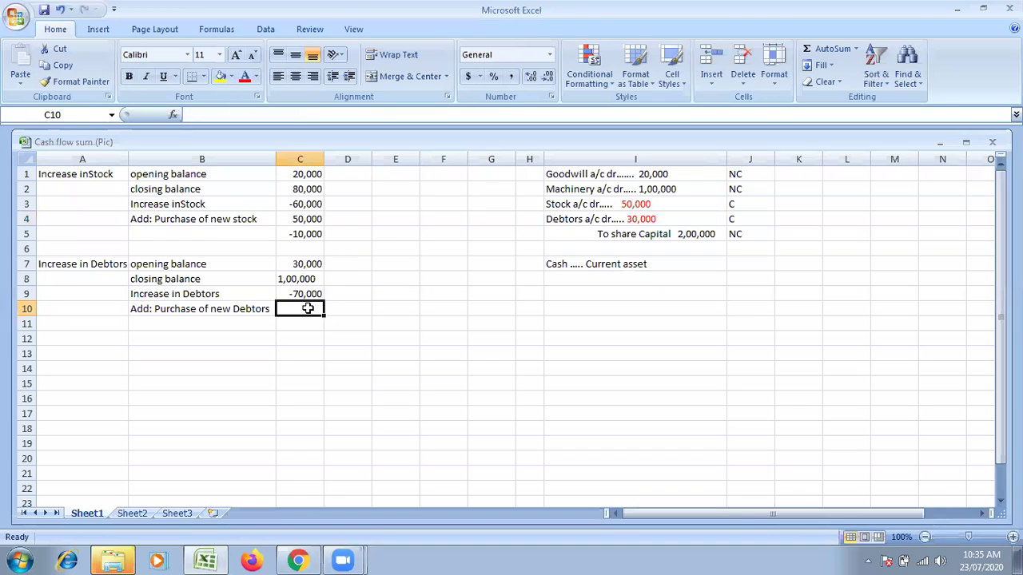
pyautogui.write('30,000')
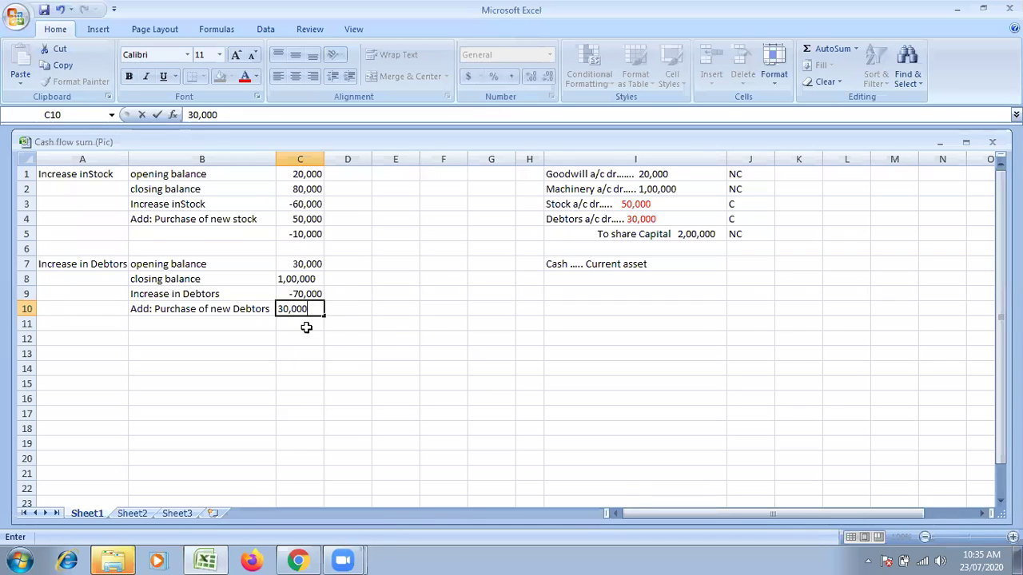
pyautogui.click(306, 328)
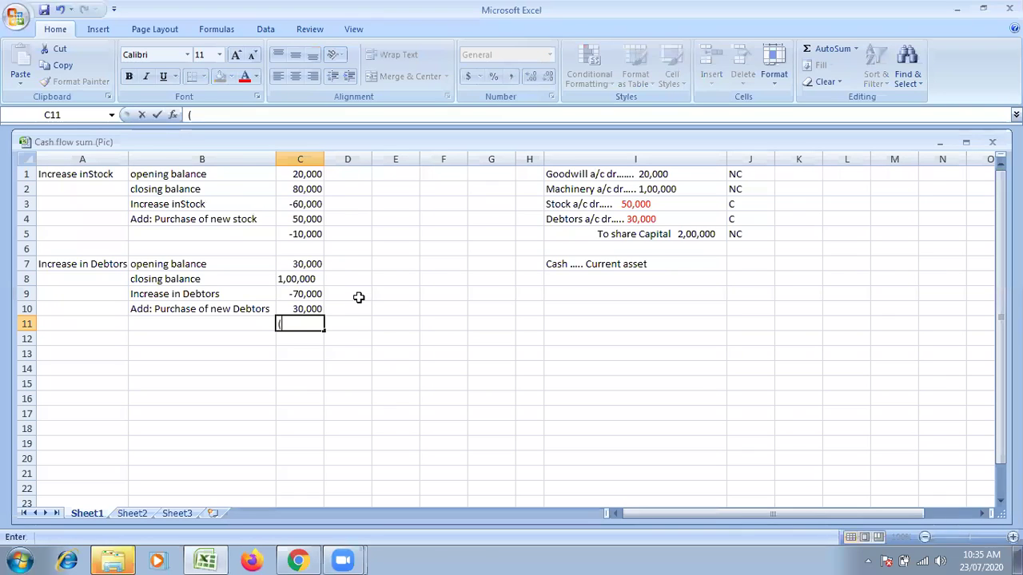
pyautogui.write('(40,000)')
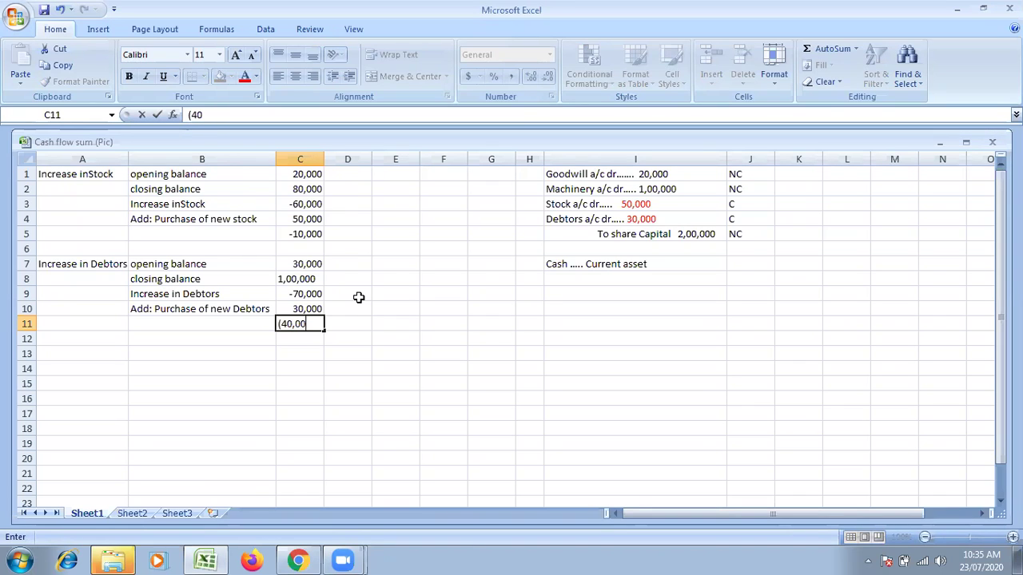
pyautogui.click(248, 395)
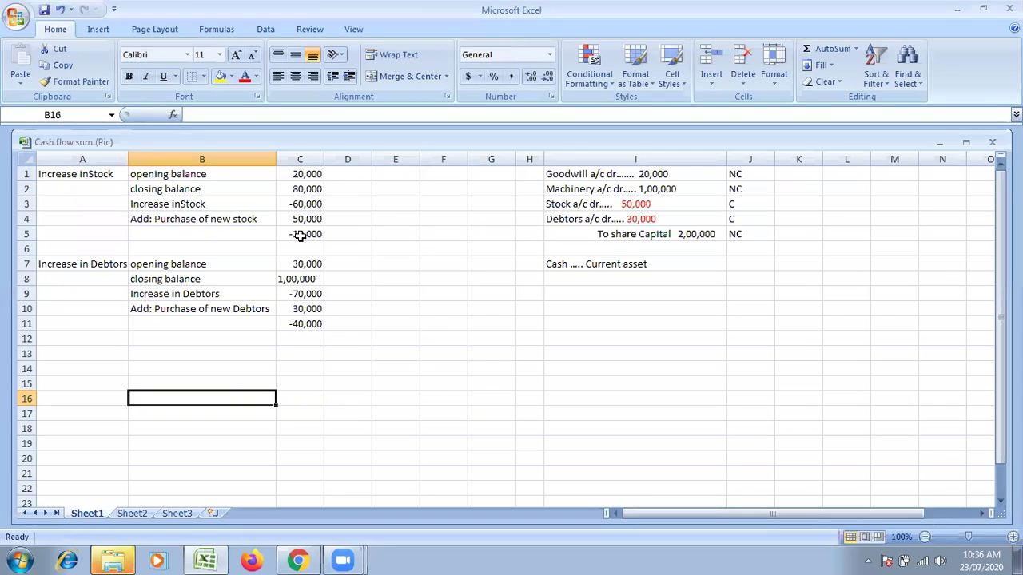
# Review the Goodwill, Machinery and share capital entries in column I, and switch to the Suryan Ltd. balance sheet in WhatsApp Web
pyautogui.moveTo(551, 172); pyautogui.dragTo(616, 263)
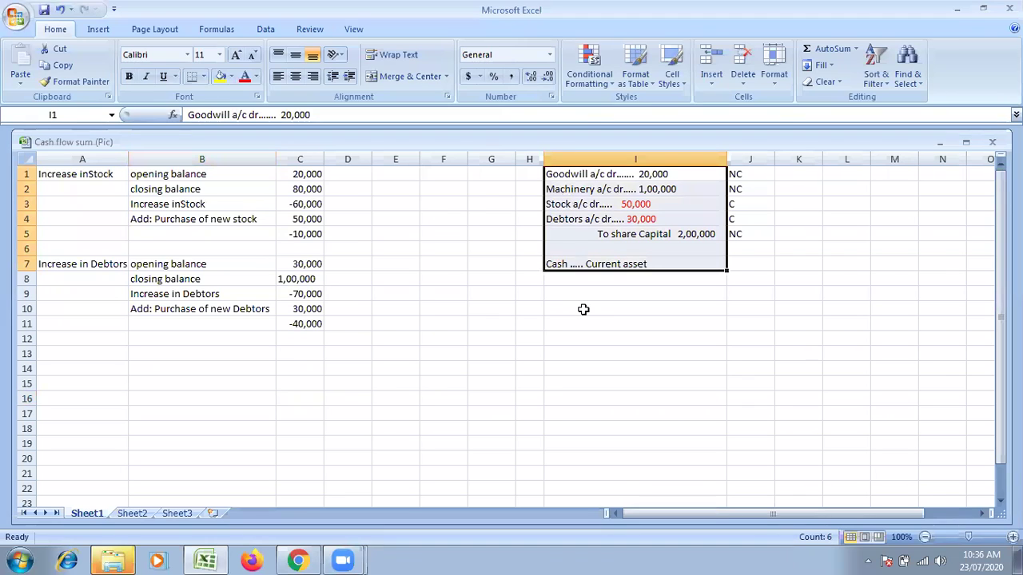
pyautogui.click(80, 354)
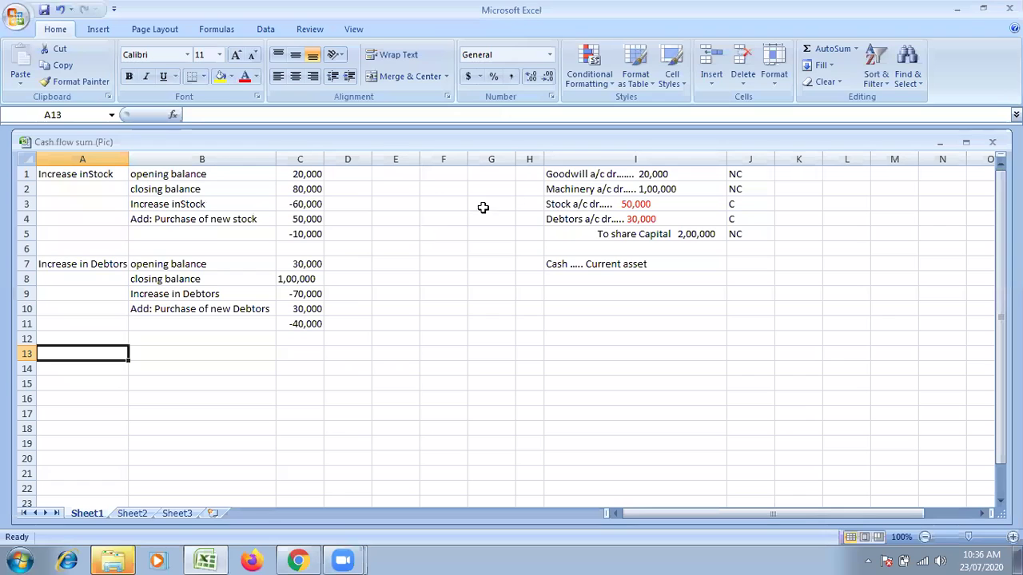
pyautogui.click(583, 172)
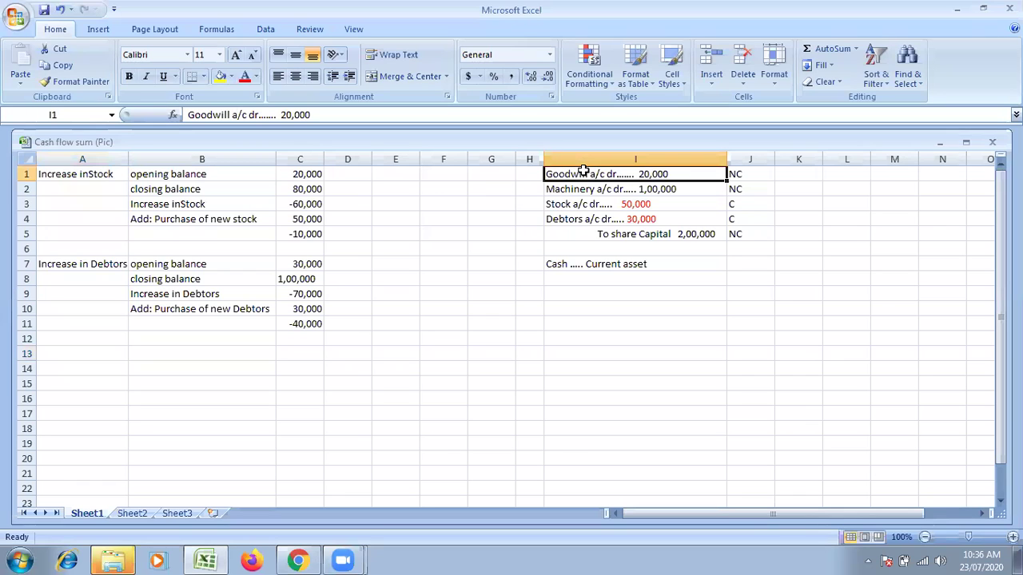
pyautogui.click(581, 187)
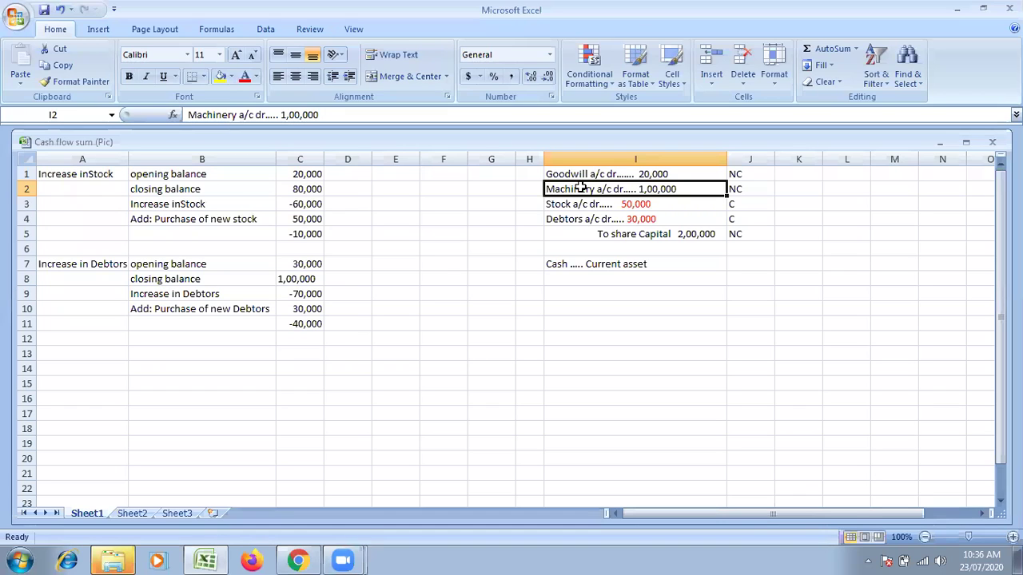
pyautogui.click(655, 234)
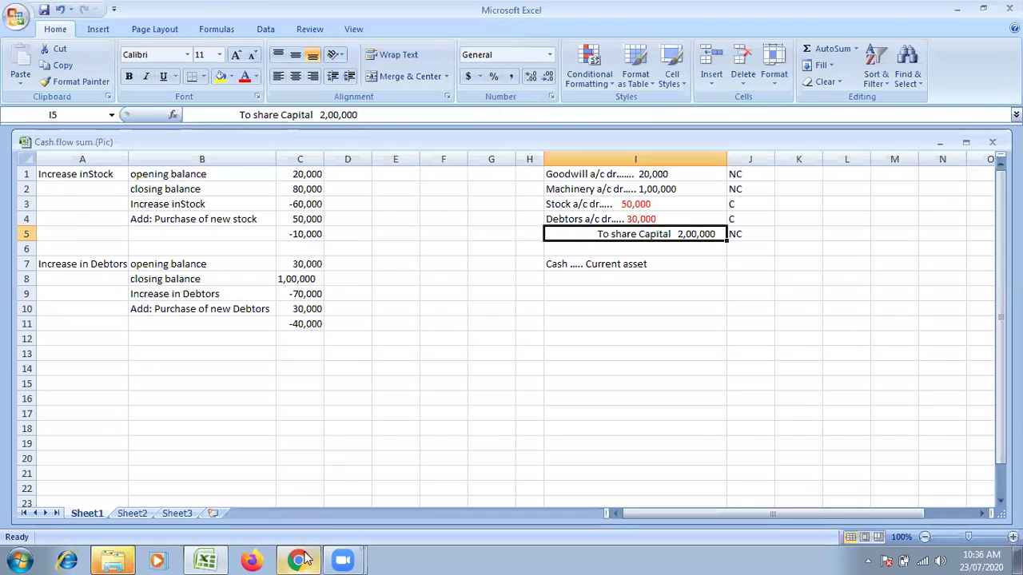
pyautogui.moveTo(301, 559)
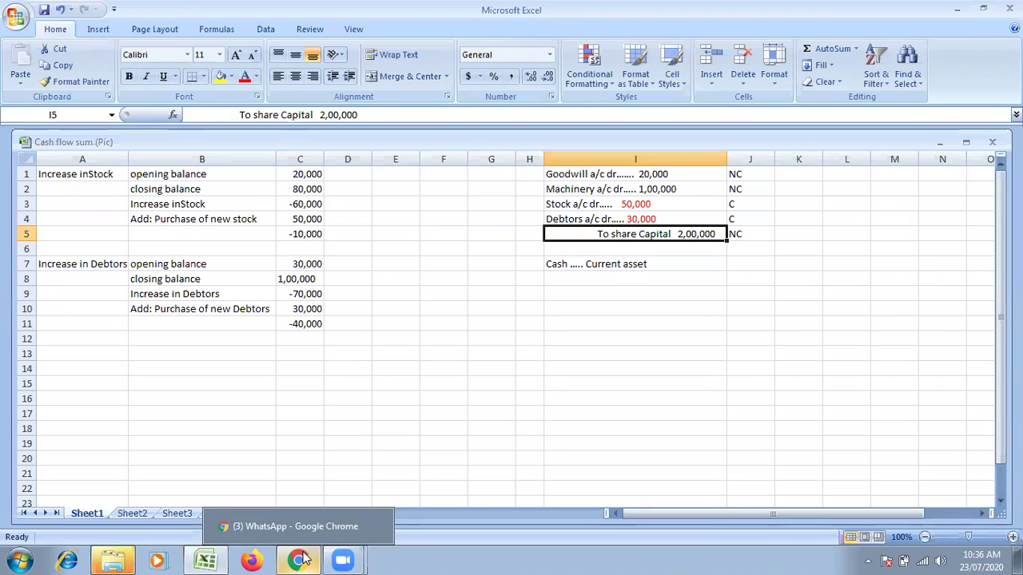
pyautogui.click(301, 559)
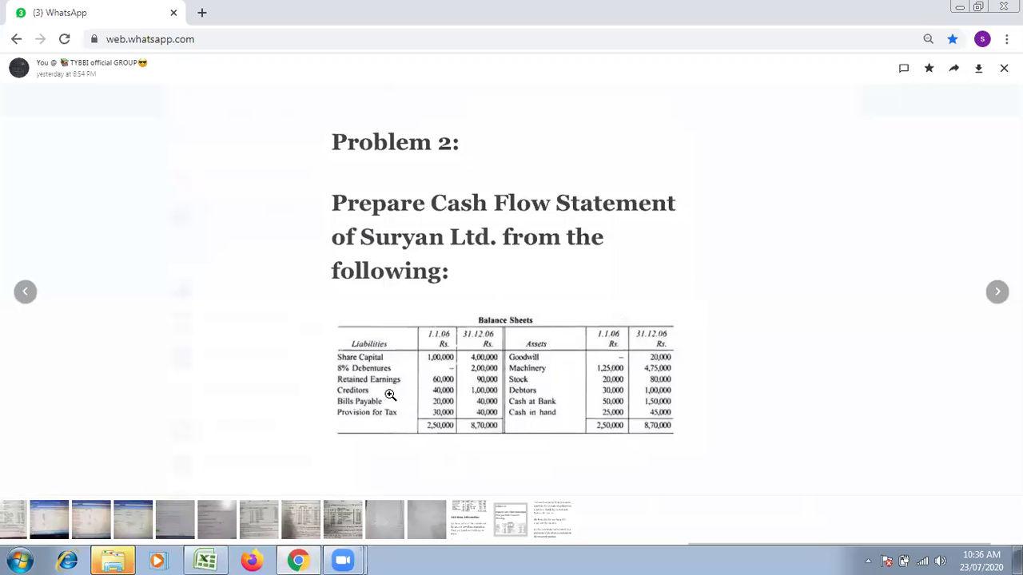
# Examine the Suryan Ltd. balance sheet enlarged in WhatsApp Web, and switch back to the Cash flow sum workbook in Excel
pyautogui.hotkey('ctrl', '+')
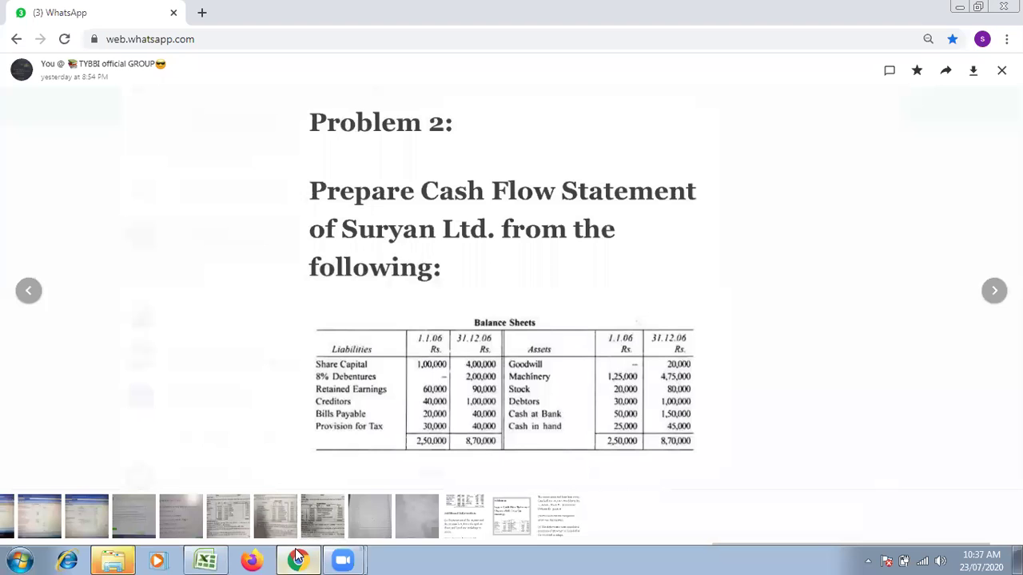
pyautogui.moveTo(210, 557)
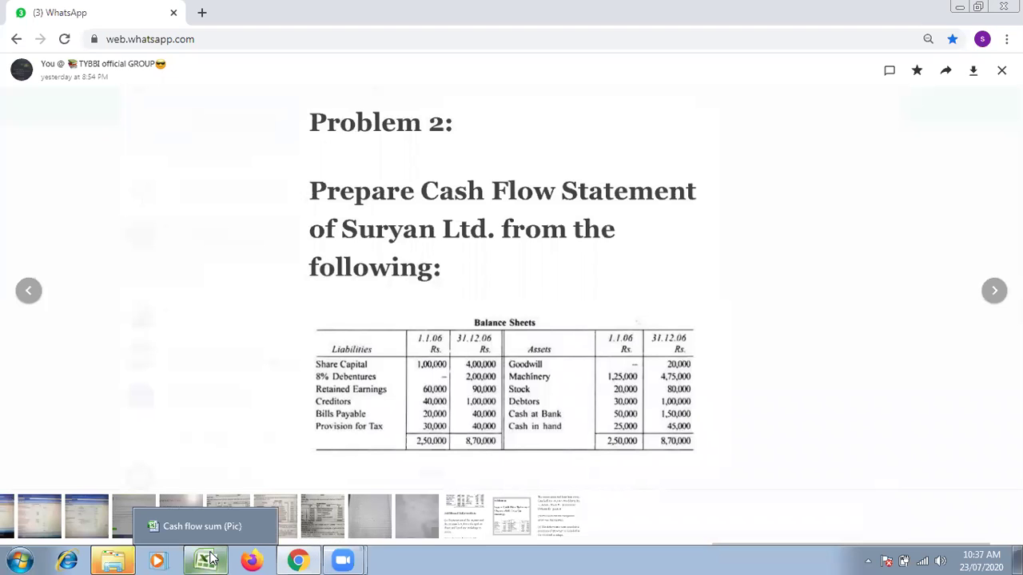
pyautogui.click(210, 558)
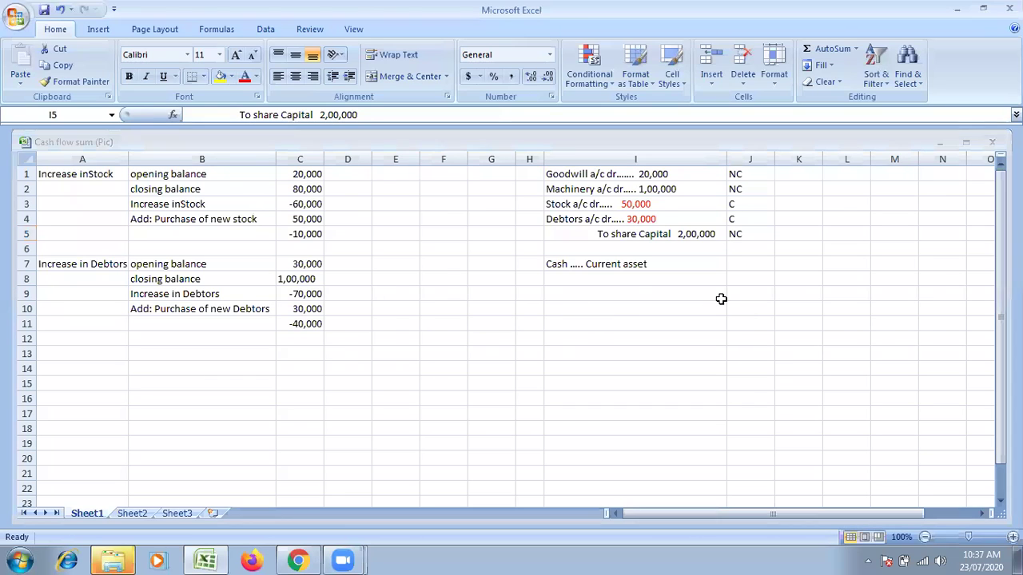
# Enter "issue of share capital 3,00,000" in I9, with extra spacing before the amount
pyautogui.click(587, 294)
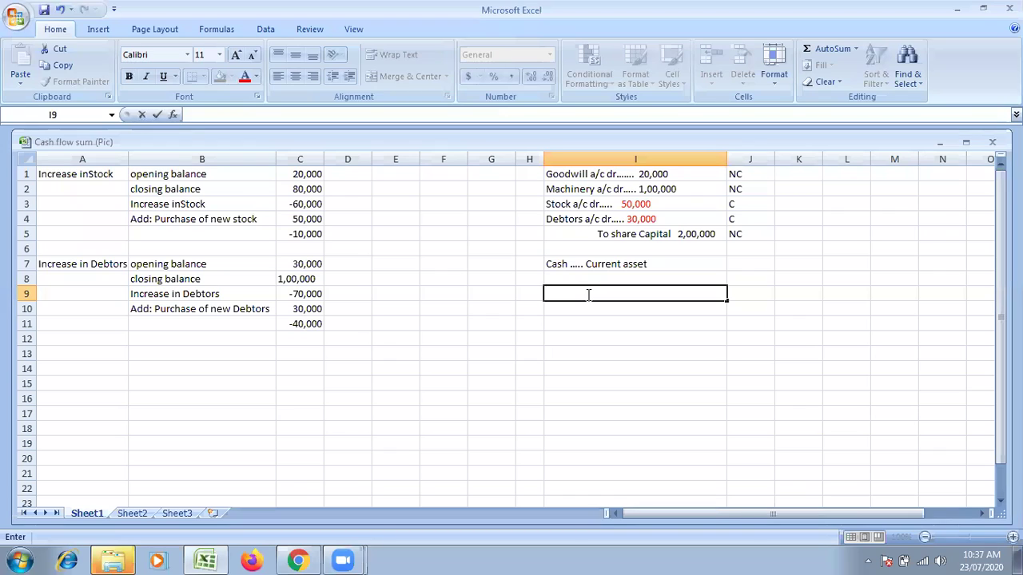
pyautogui.write('issues')
pyautogui.press('BackSpace')
pyautogui.press('BackSpace')
pyautogui.write('of share capital')
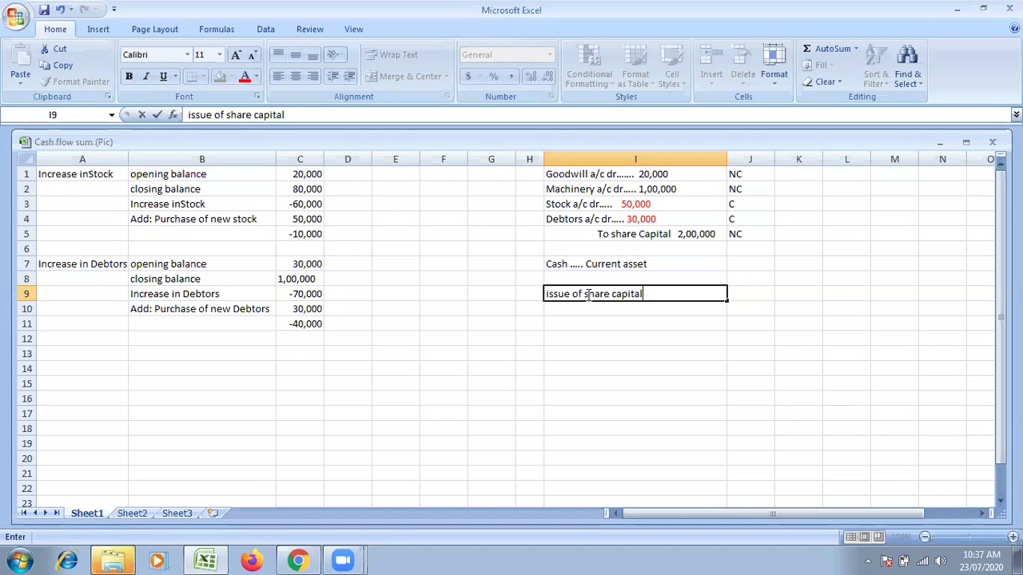
pyautogui.write(' 3,00,000')
pyautogui.press('Left')
pyautogui.press('Left')
pyautogui.press('Left')
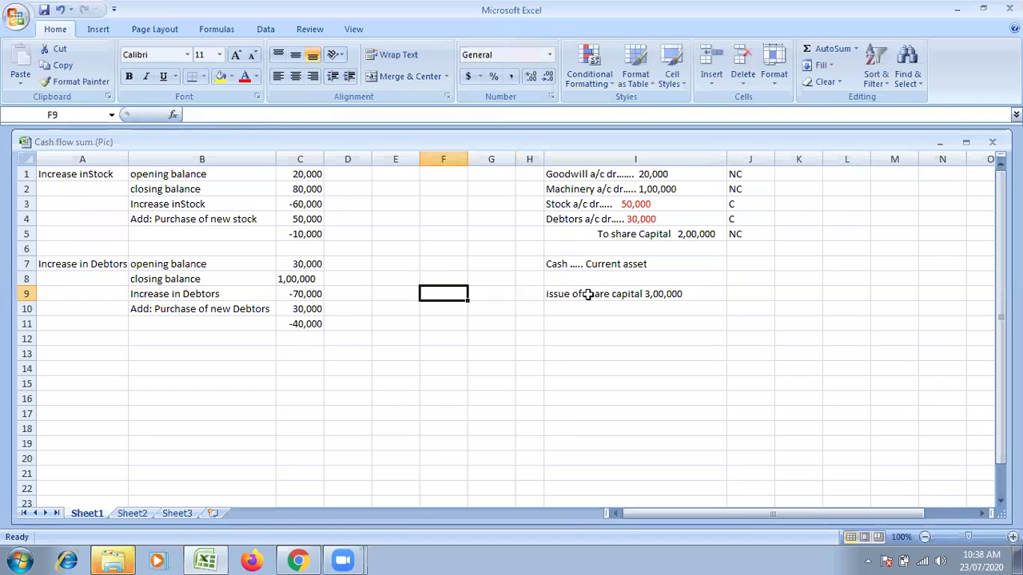
pyautogui.doubleClick(646, 294)
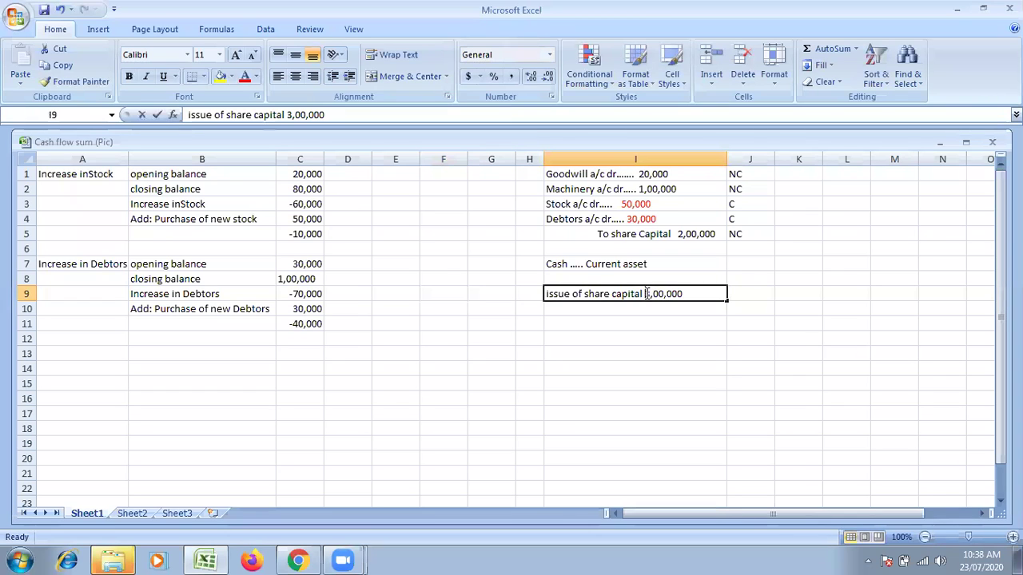
# Review the share capital, Goodwill, Machinery, Stock and Debtors journal entries in I1 to I5 for their non-current effect
pyautogui.click(598, 310)
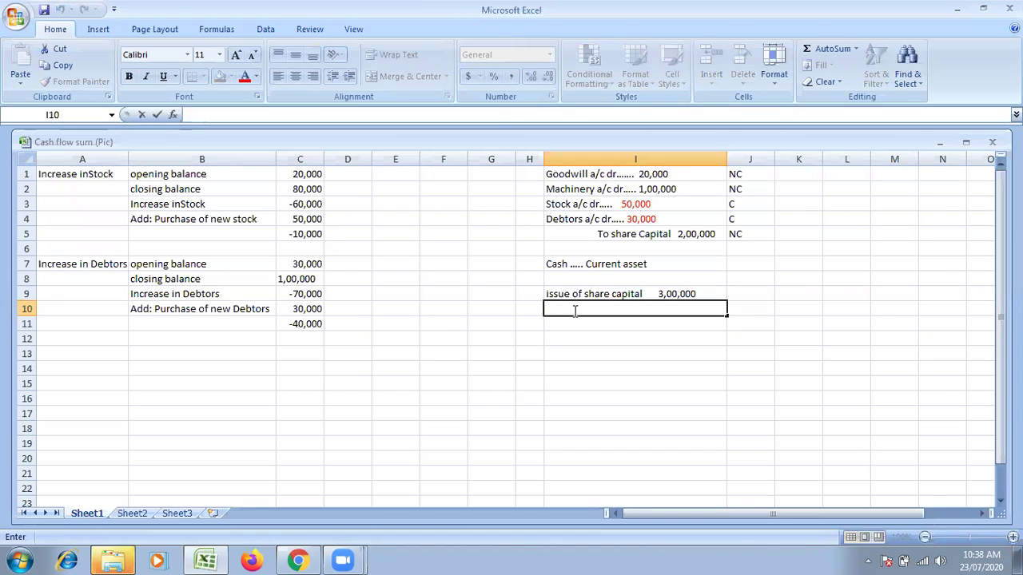
pyautogui.doubleClick(672, 307)
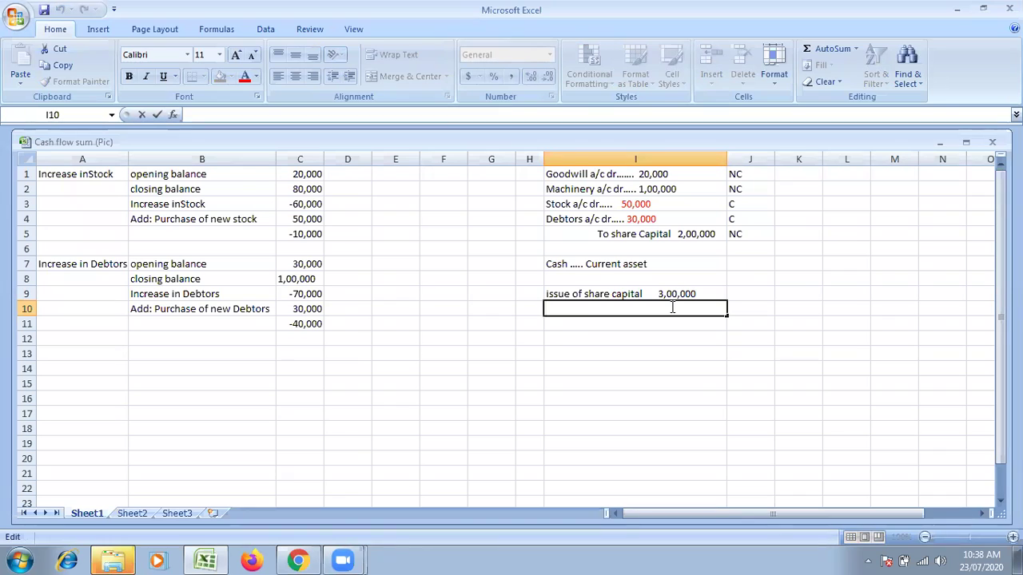
pyautogui.click(692, 235)
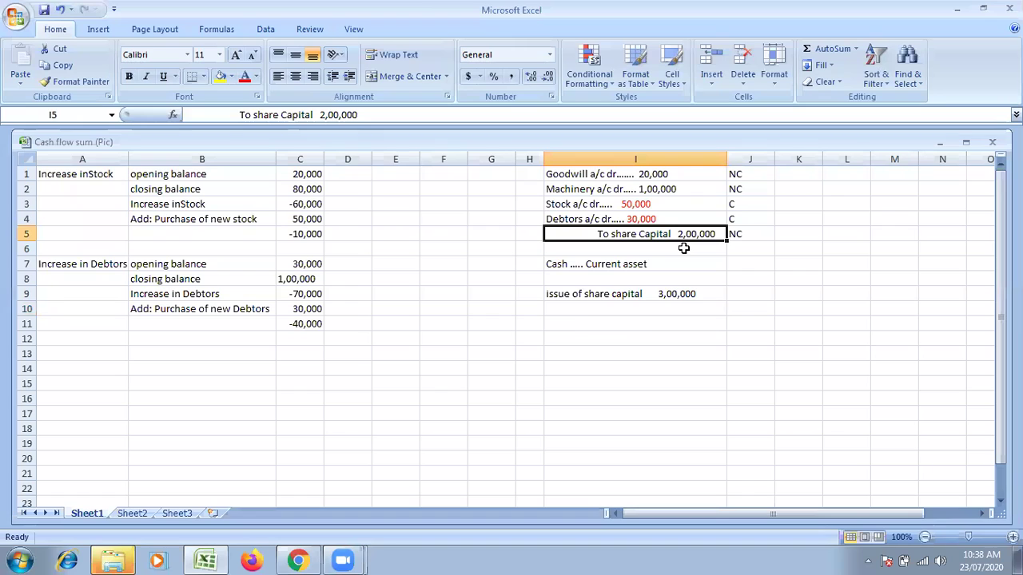
pyautogui.click(613, 307)
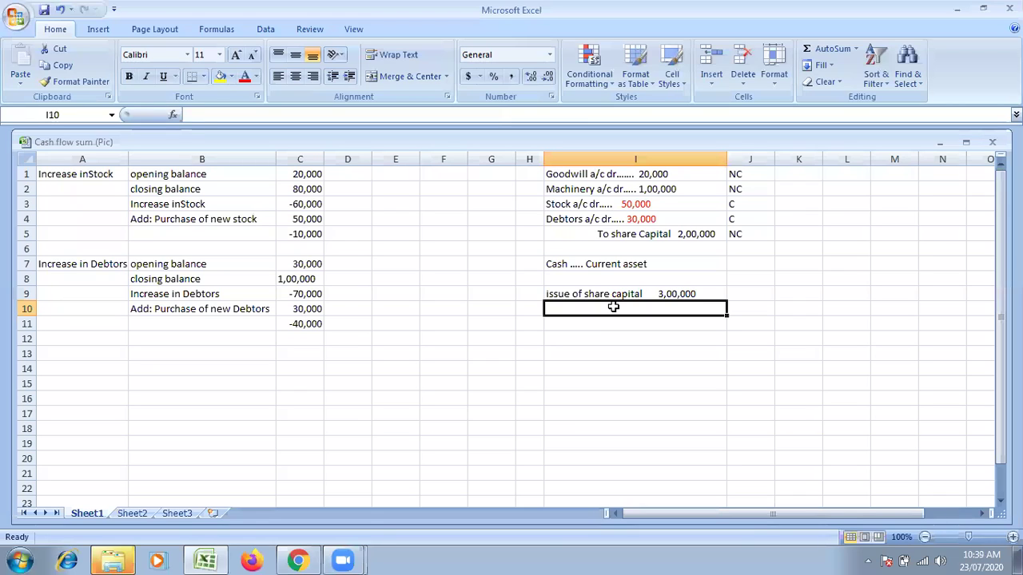
pyautogui.click(643, 176)
pyautogui.click(639, 189)
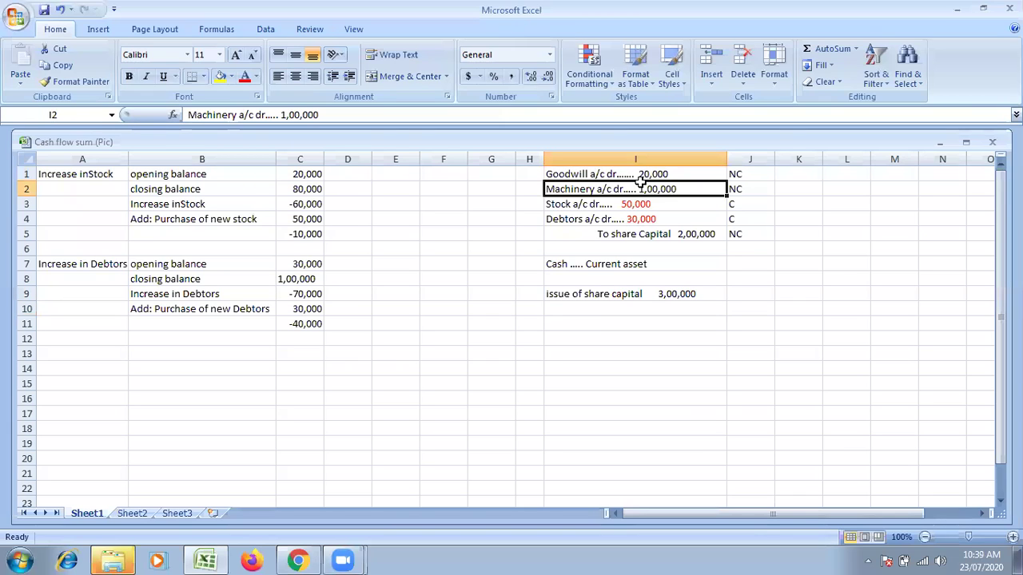
pyautogui.click(632, 206)
pyautogui.click(631, 220)
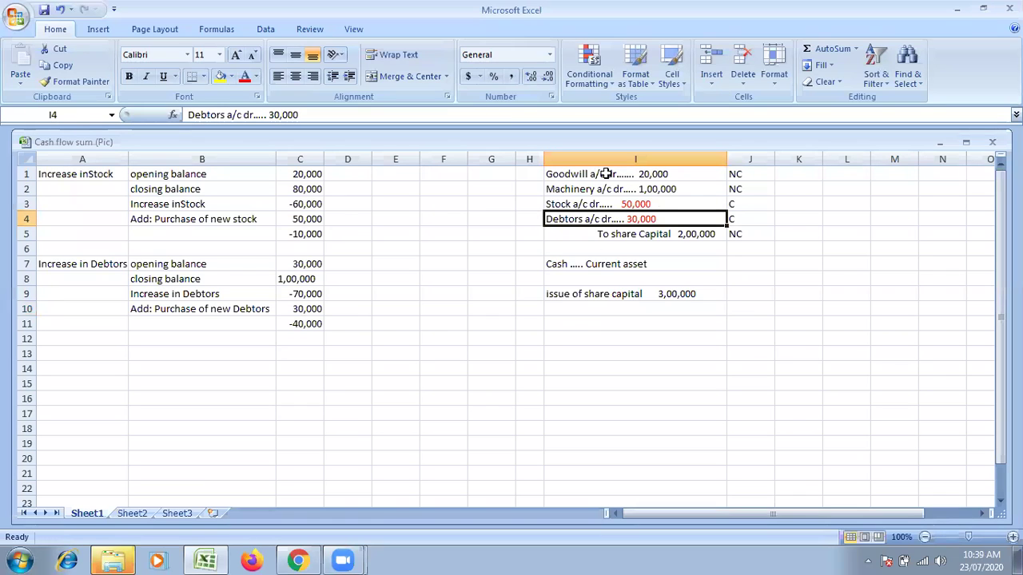
# Try to enter the label "- Noncurrent effect" in I10 below the share capital issue, and clear the cell
pyautogui.click(559, 309)
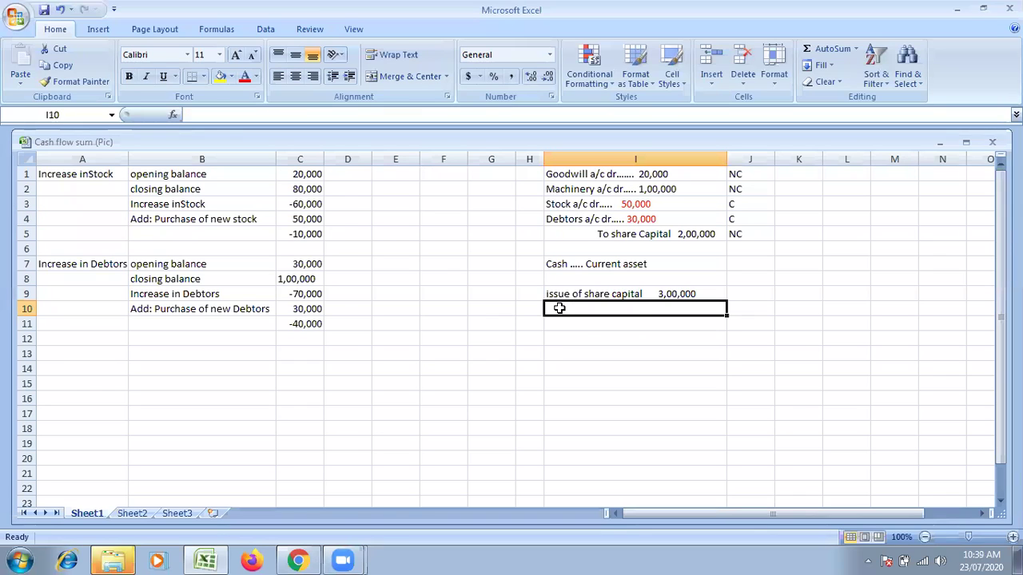
pyautogui.write('-')
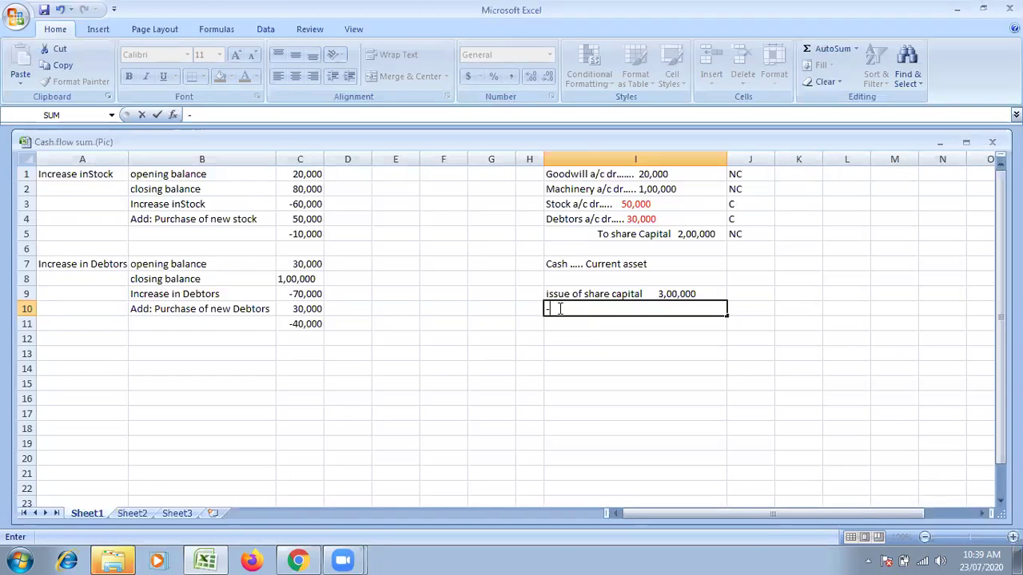
pyautogui.write('No')
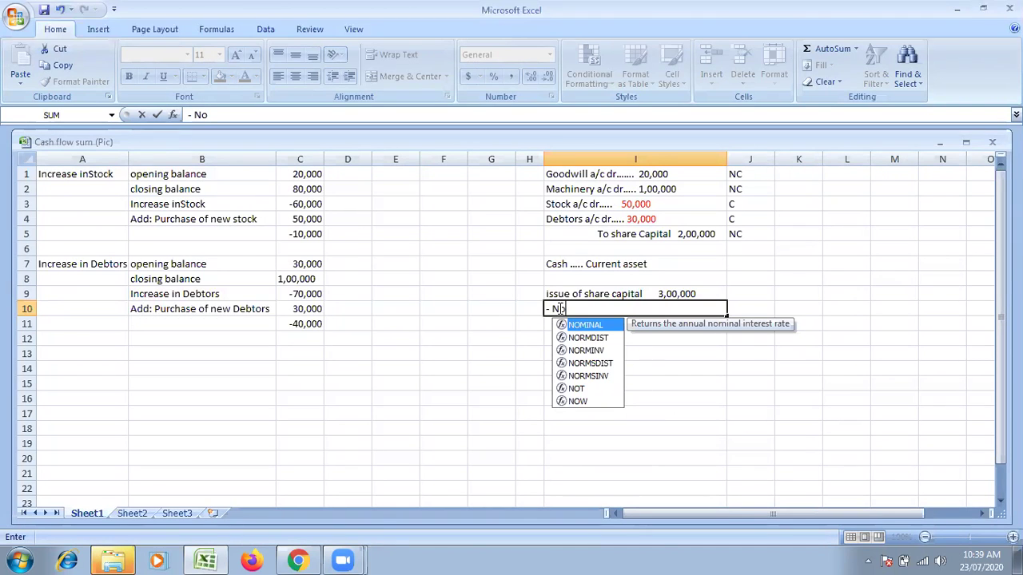
pyautogui.write('n')
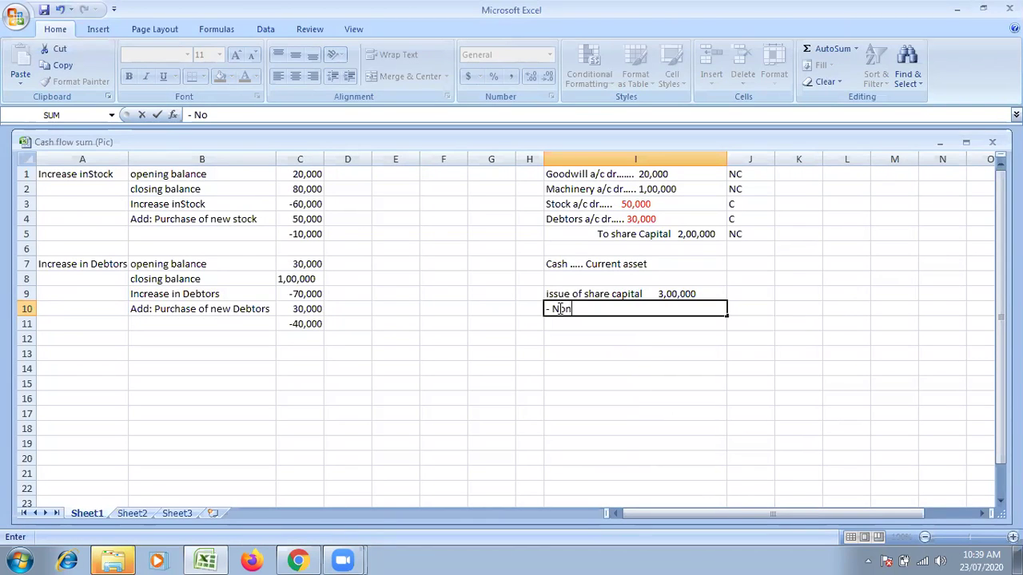
pyautogui.write('current')
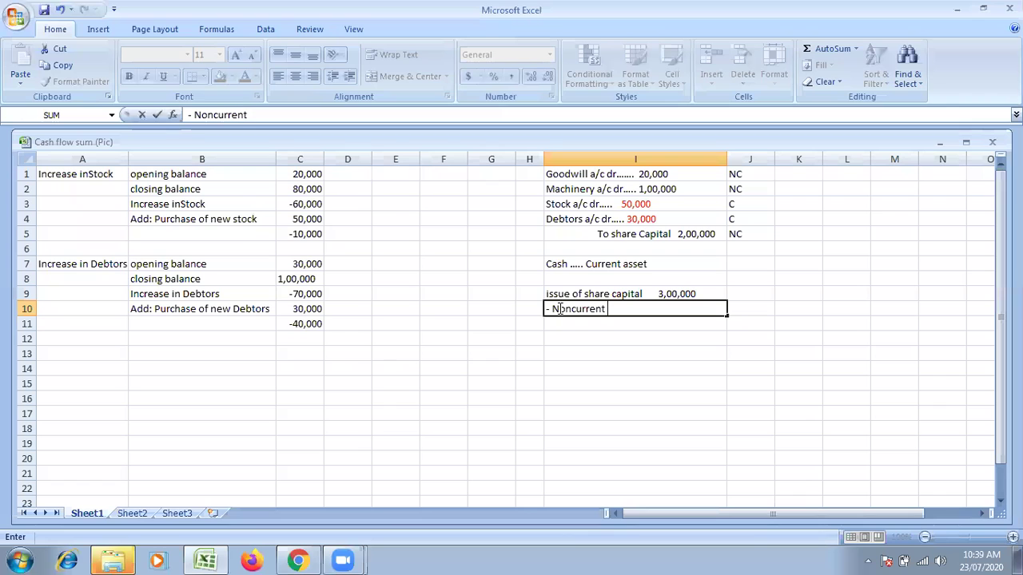
pyautogui.write(' effect')
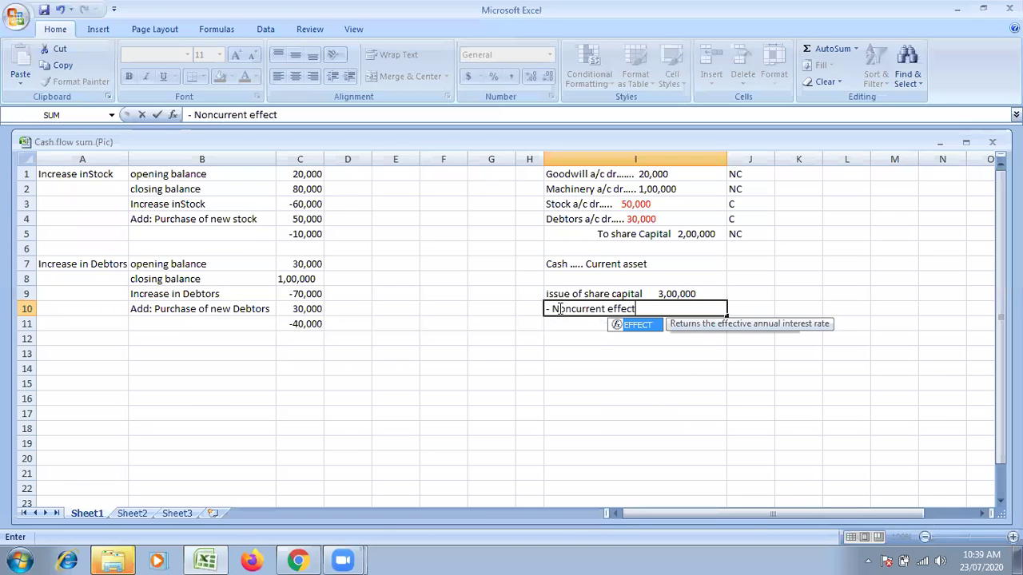
pyautogui.click(565, 350)
pyautogui.click(636, 309)
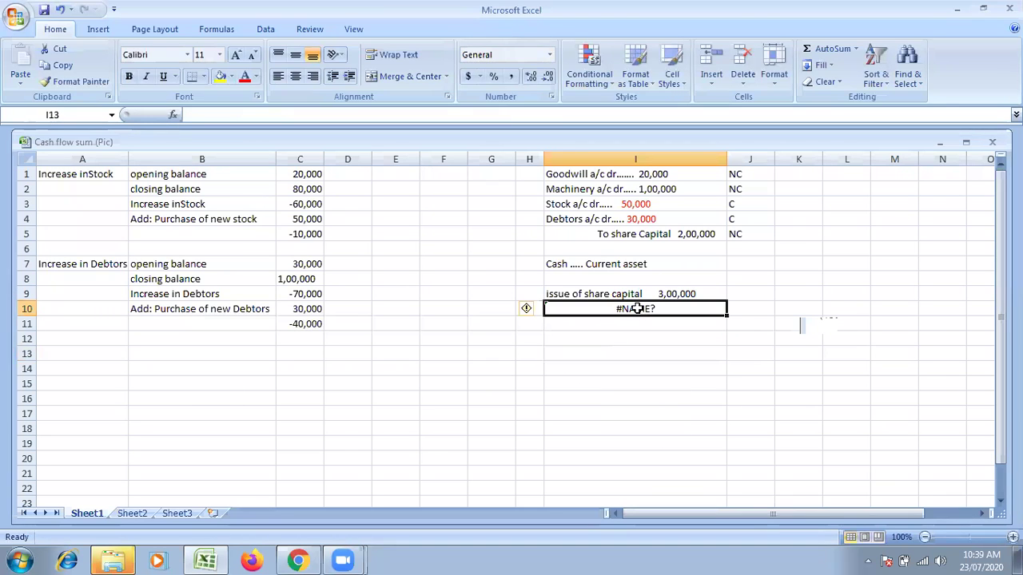
pyautogui.press('BackSpace')
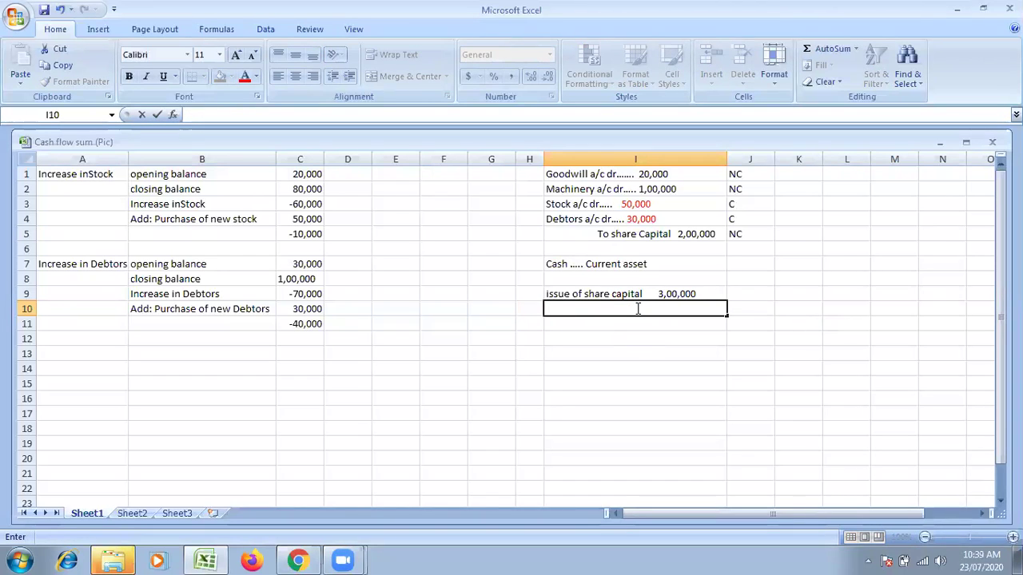
# Enter "Less: Non current effect 2,00,000" in I10, below the issue of share capital
pyautogui.write('-')
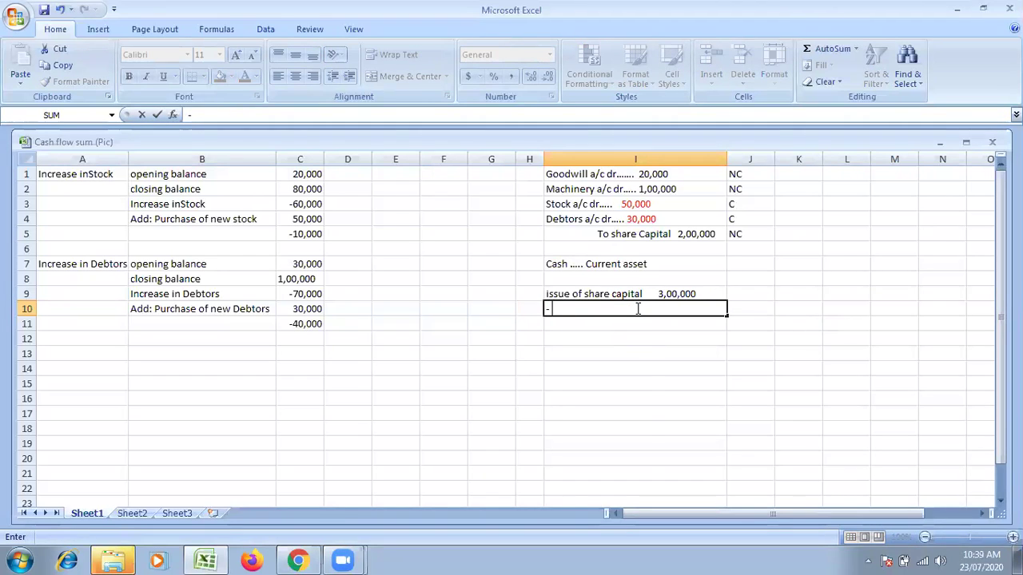
pyautogui.write(' N')
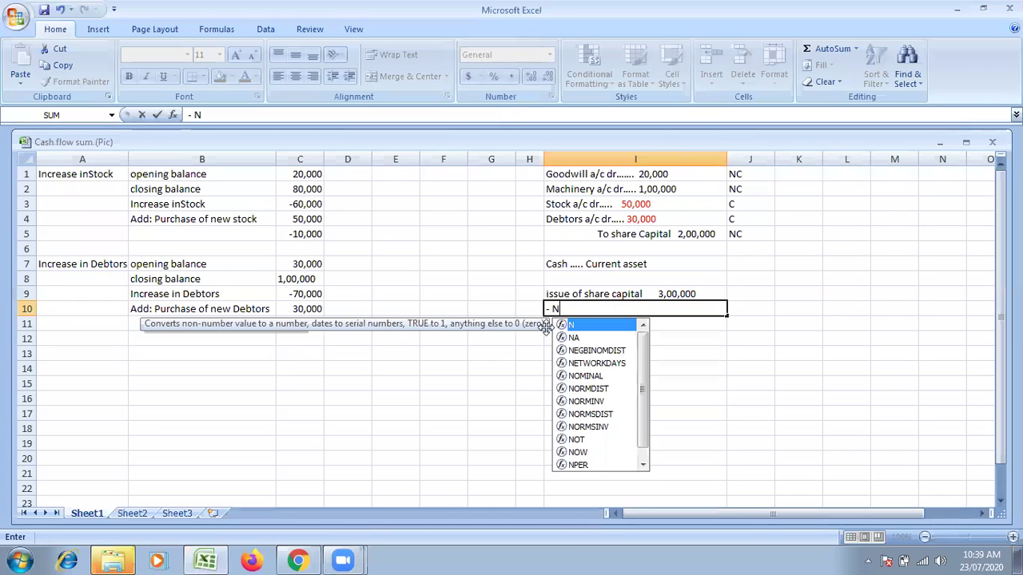
pyautogui.press('Escape')
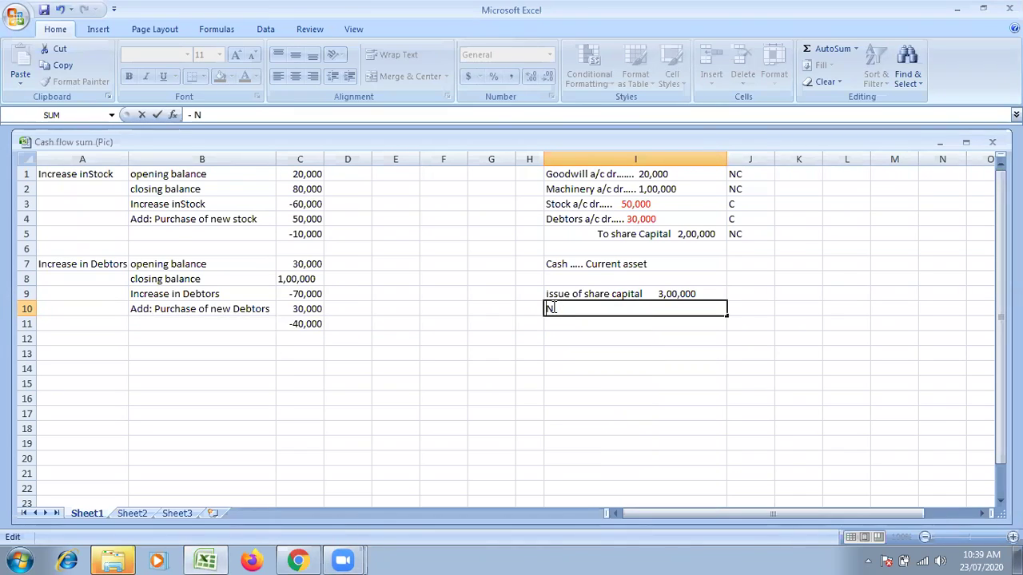
pyautogui.click(554, 309)
pyautogui.write('Less:')
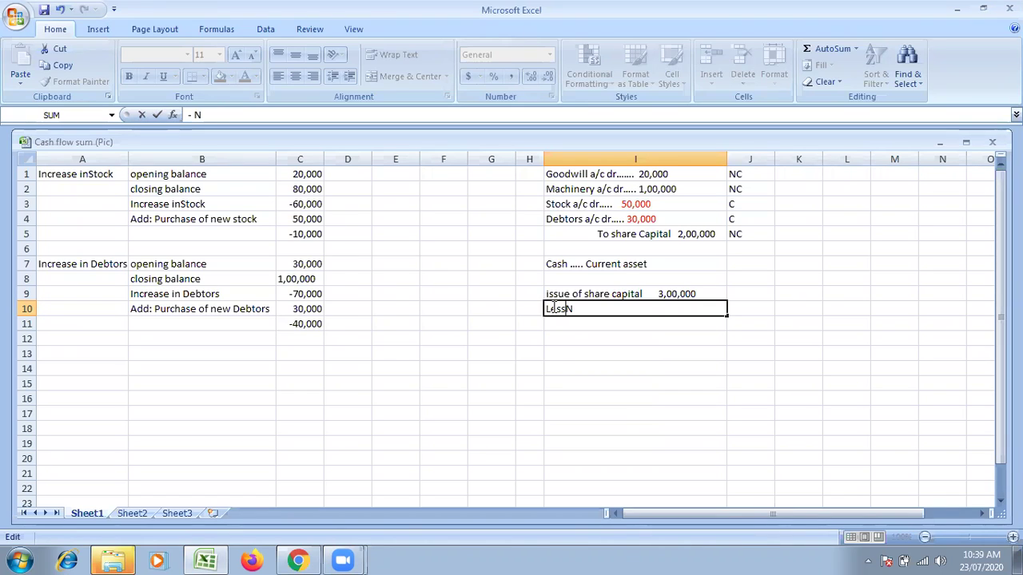
pyautogui.write(' Non current ')
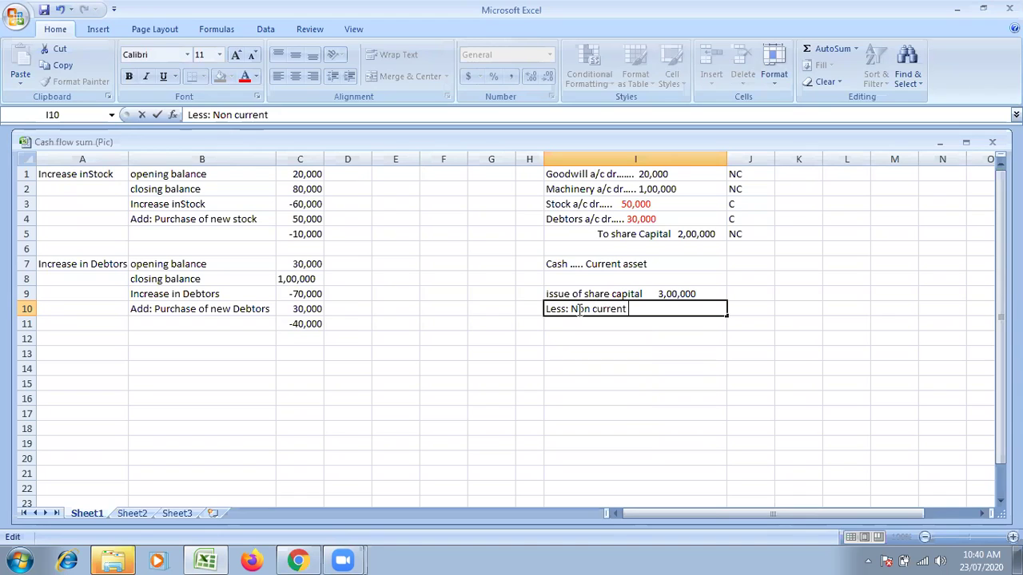
pyautogui.write('effect')
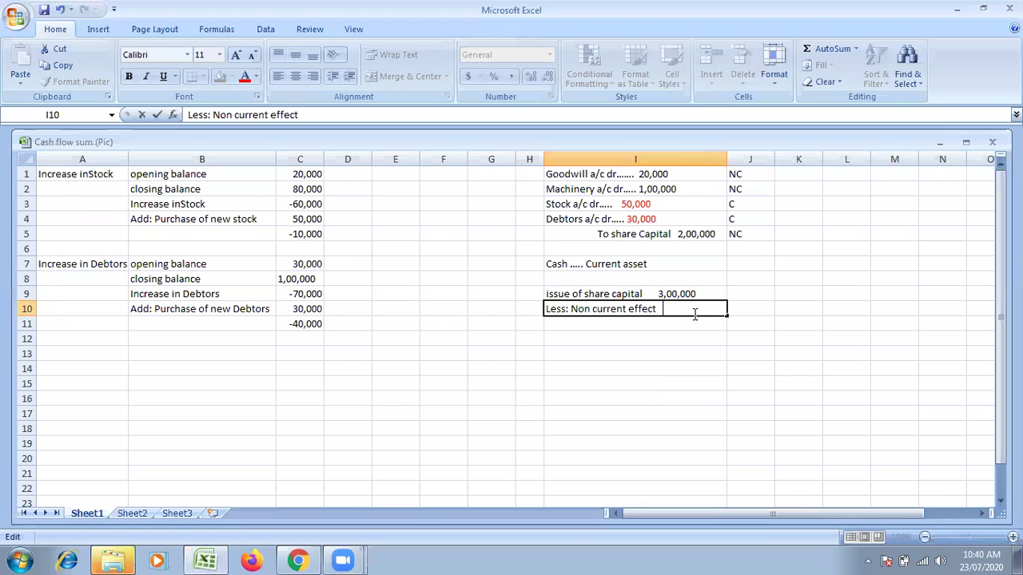
pyautogui.write('2,00,000')
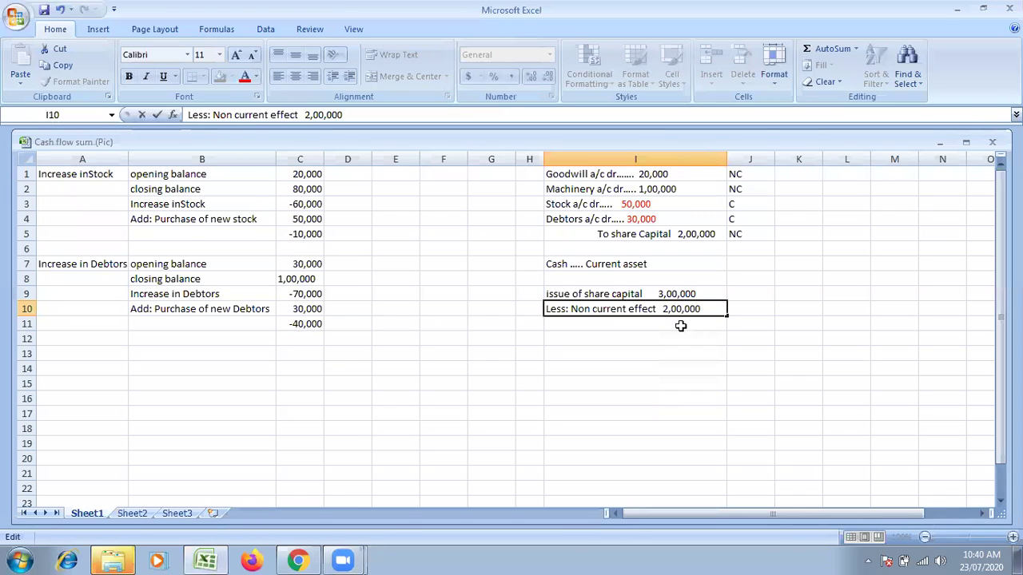
pyautogui.press('Return')
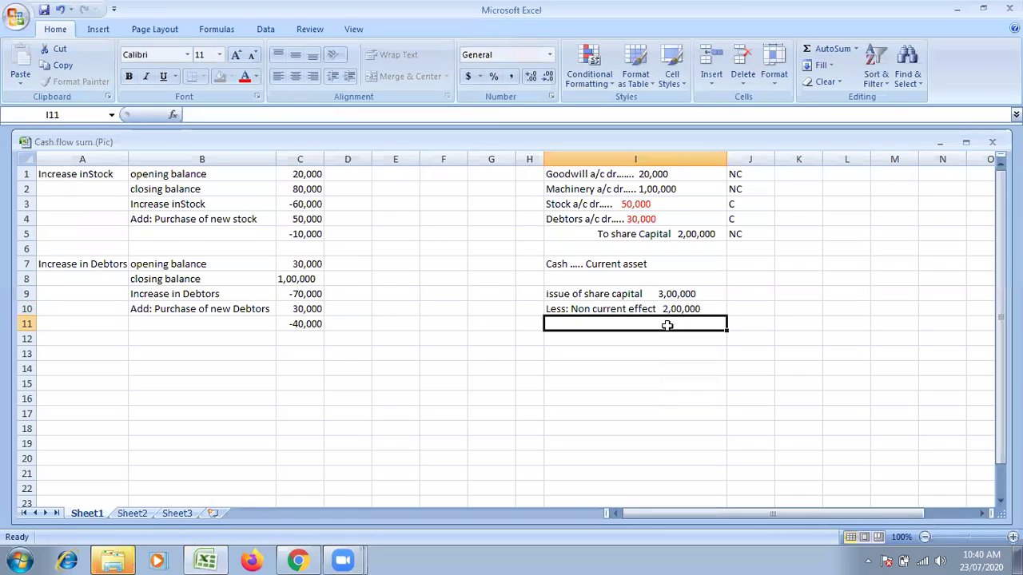
# Enter "Net issue 1,00,000" in I11, with the amount spaced out below the figures above
pyautogui.doubleClick(577, 323)
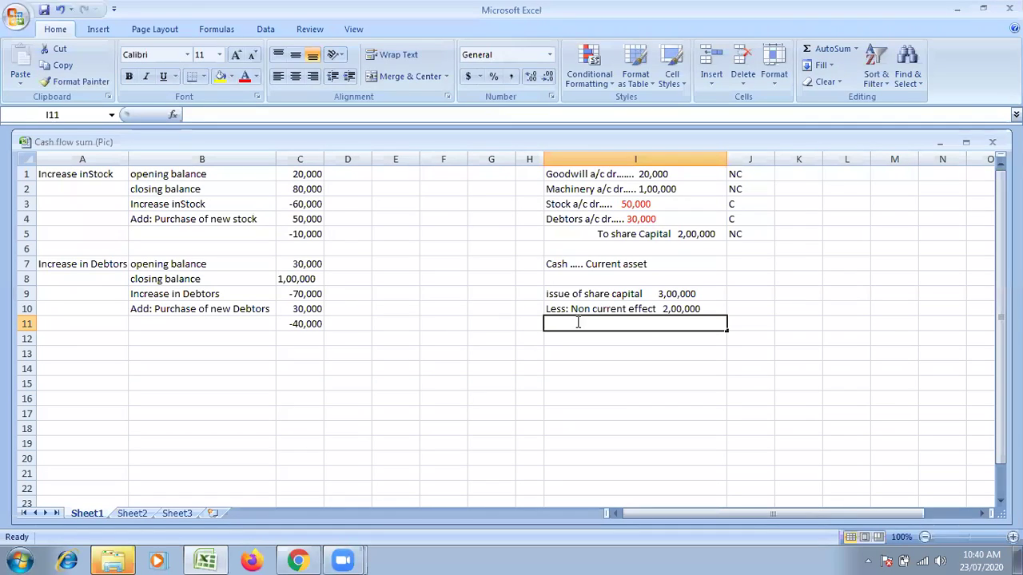
pyautogui.write('Net')
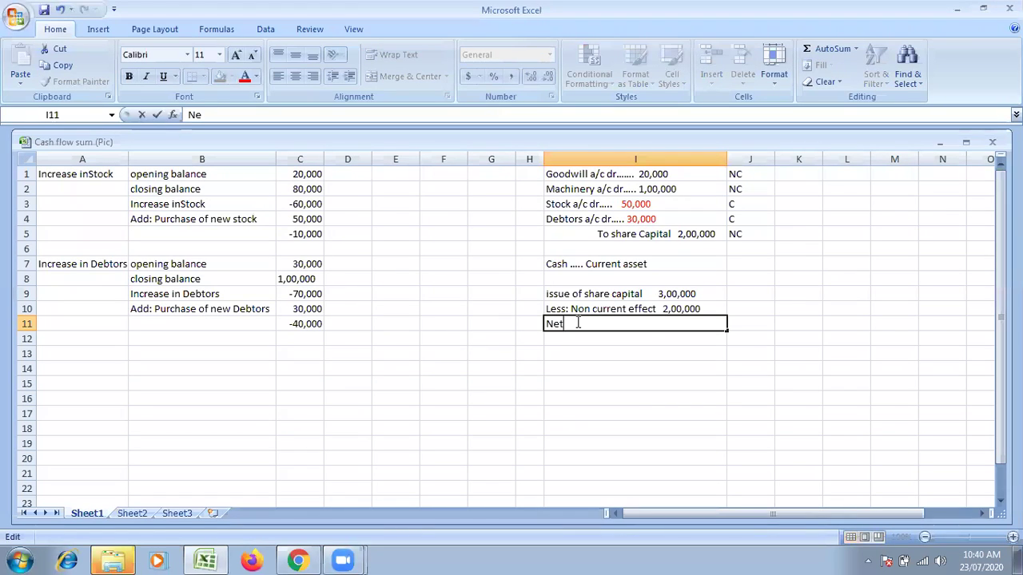
pyautogui.write(' issue                          1,00,000')
pyautogui.hotkey('ctrl', 'Return')
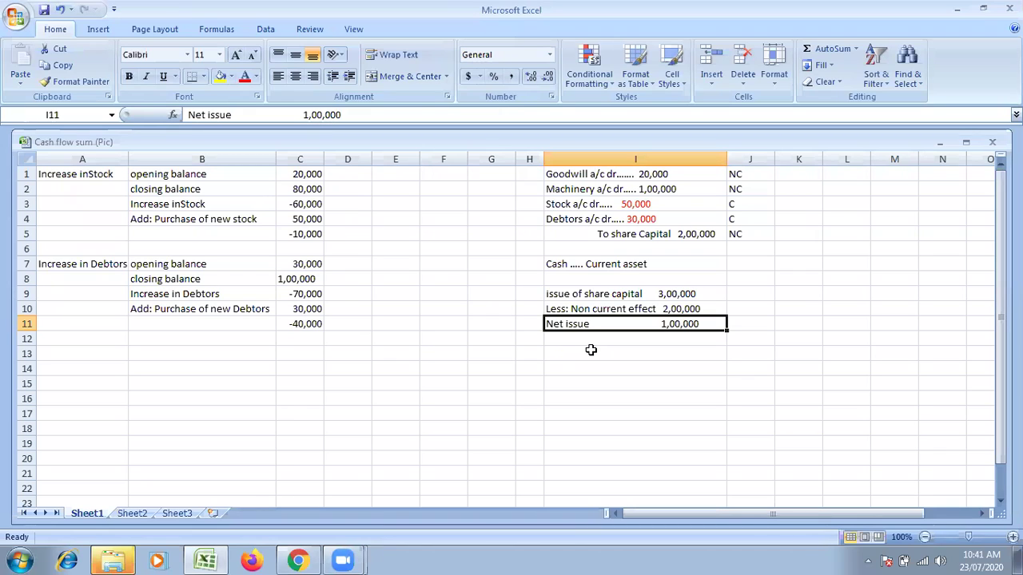
# Compare the stock and debtors adjustments in column B with the non-current effect deduction in I10
pyautogui.click(190, 203)
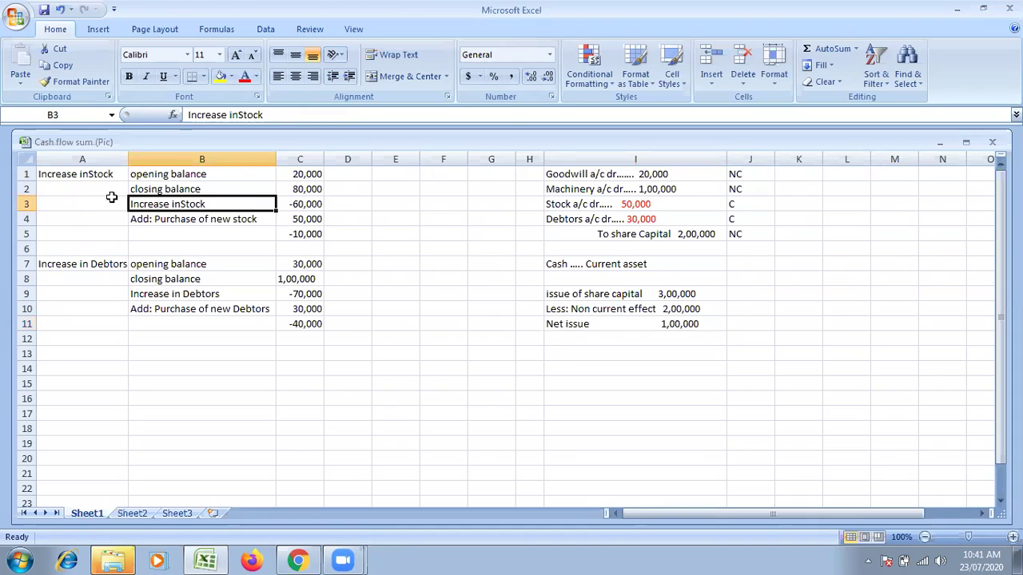
pyautogui.click(158, 309)
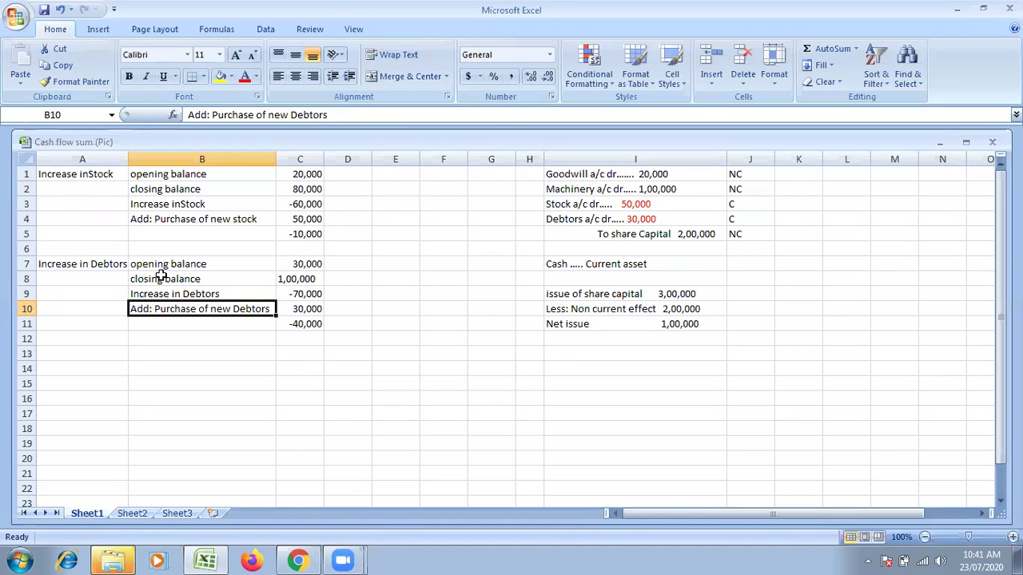
pyautogui.click(585, 309)
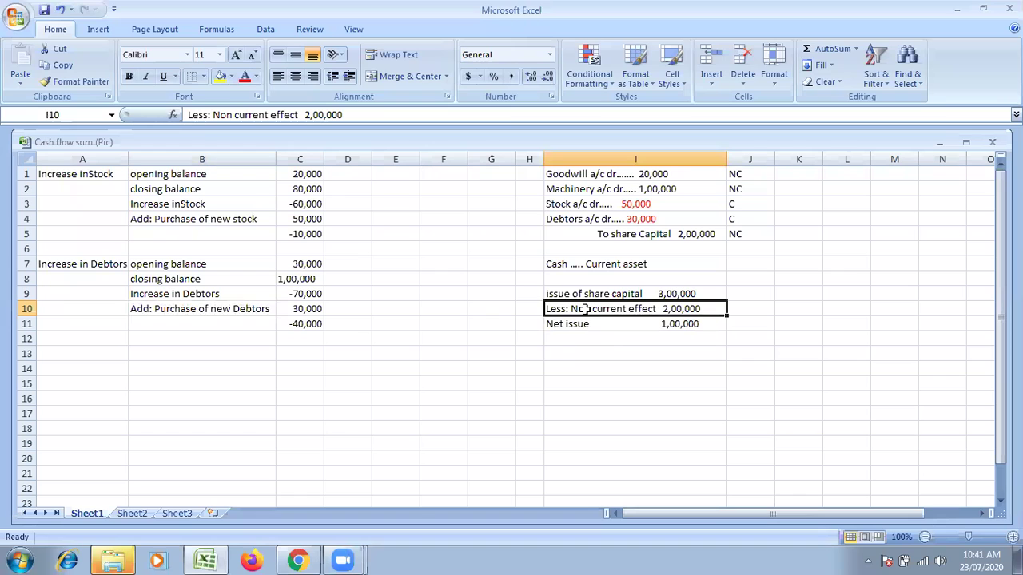
# Number the issue of share capital working as item 3 in H9, beside its label
pyautogui.click(528, 291)
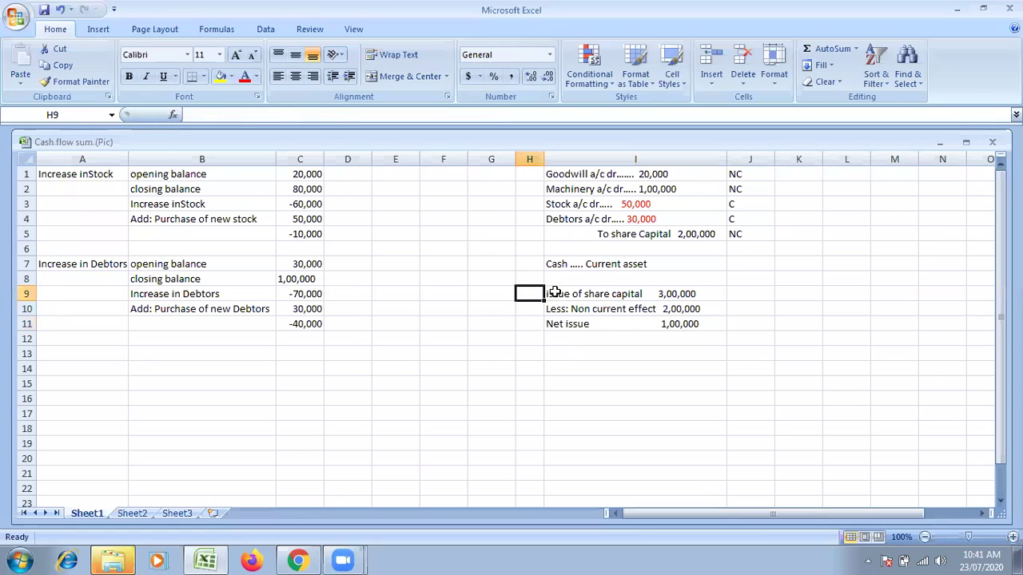
pyautogui.click(554, 293)
pyautogui.moveTo(555, 293); pyautogui.dragTo(563, 345)
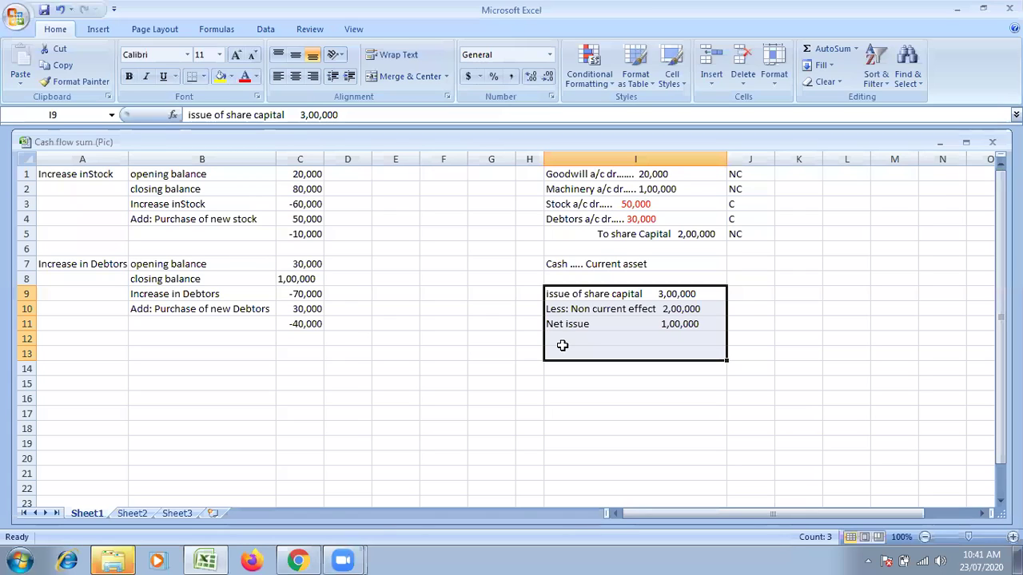
pyautogui.click(529, 296)
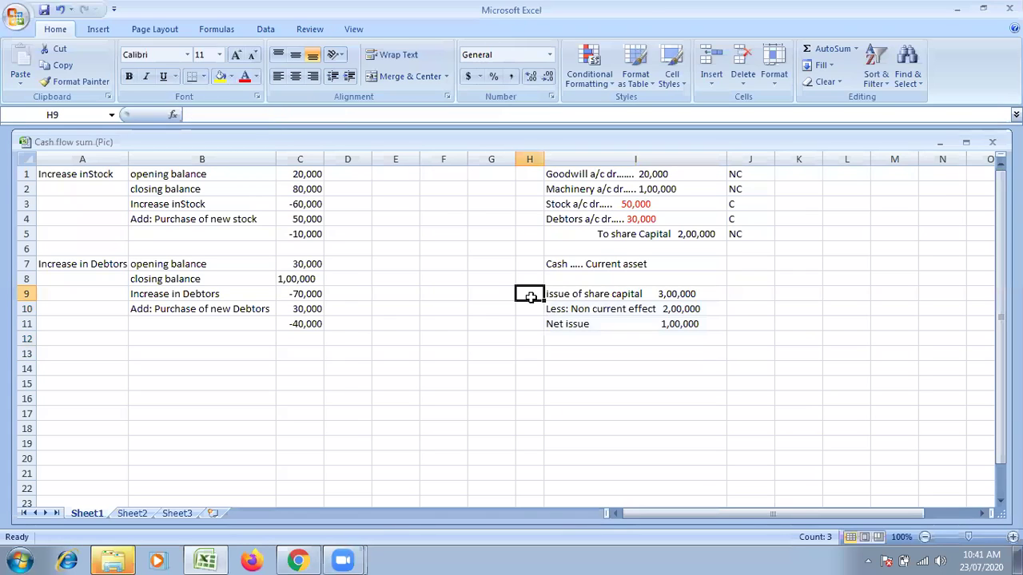
pyautogui.write('3.')
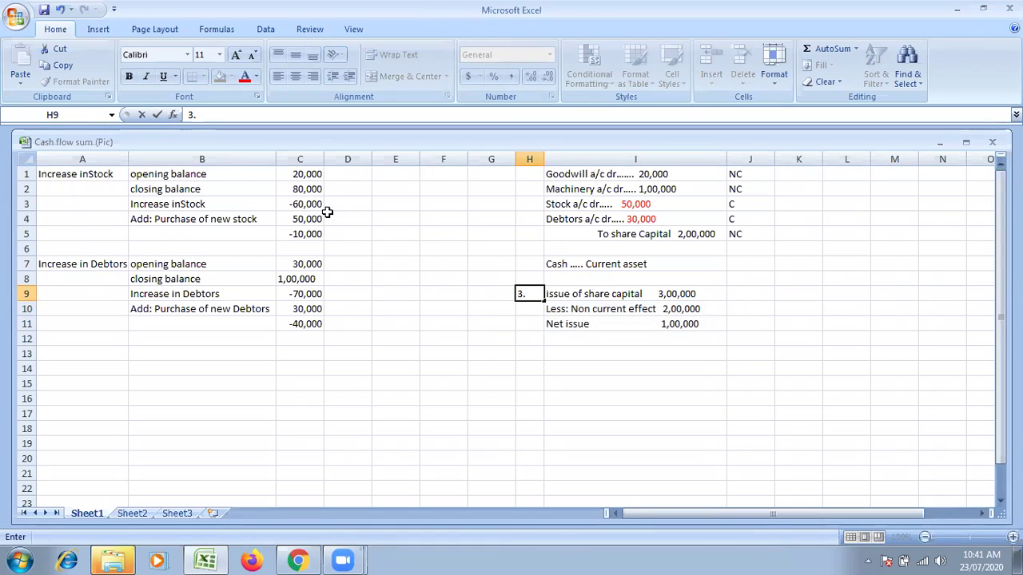
# Prefix the "Increase inStock" label in A1 with the item number "1."
pyautogui.click(40, 171)
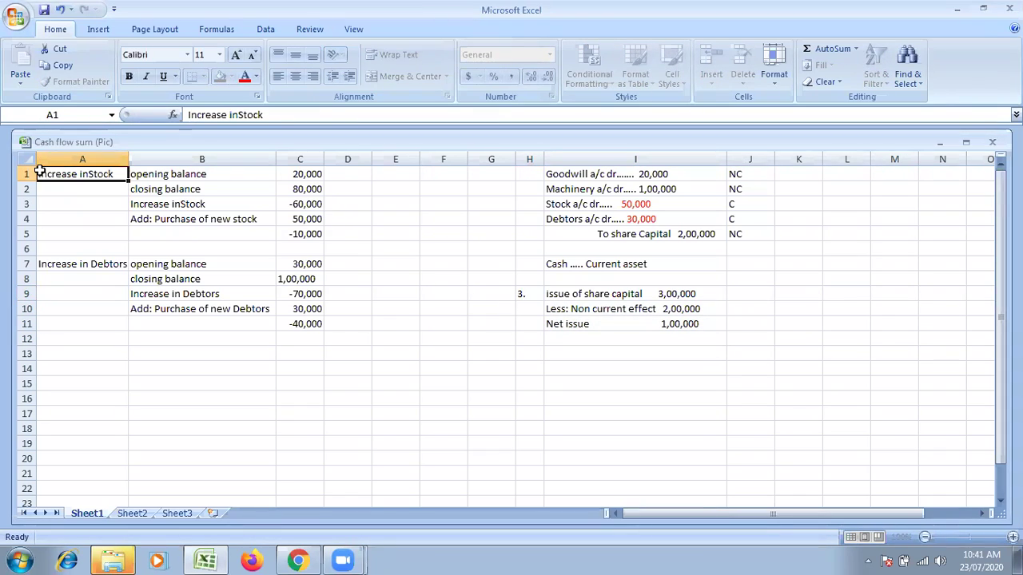
pyautogui.doubleClick(40, 173)
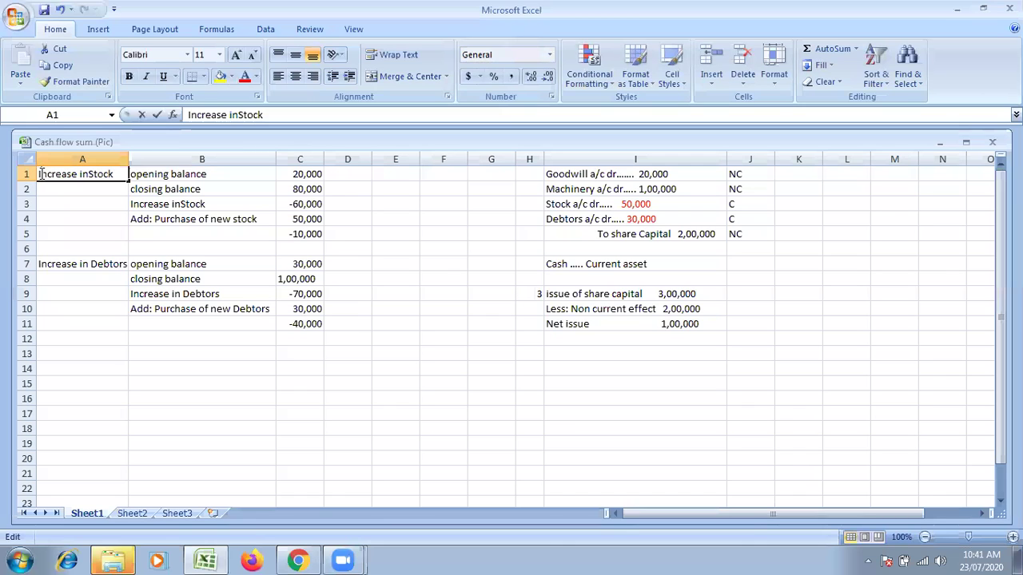
pyautogui.write('1.')
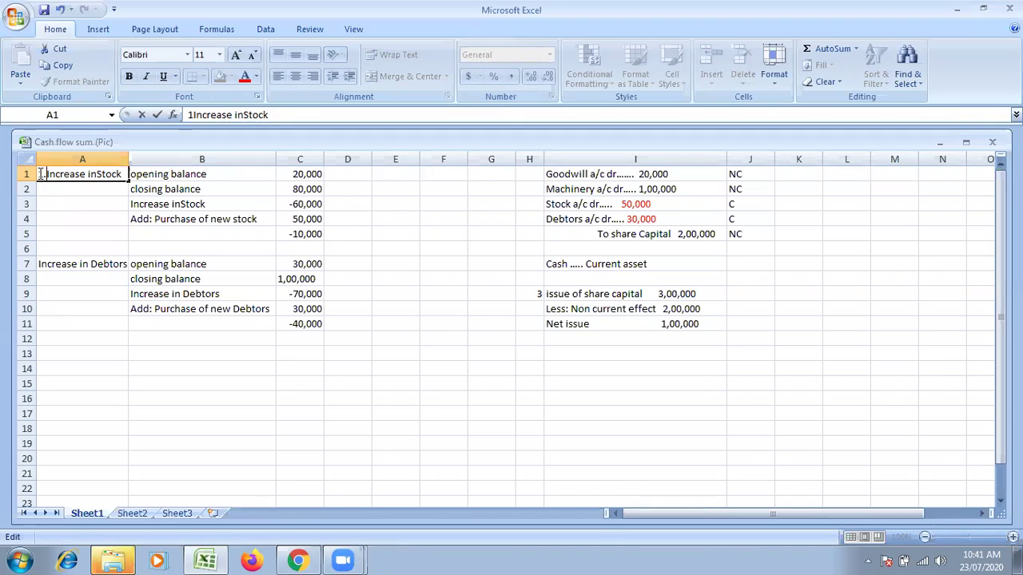
# Prefix the "Increase in Debtors" label in A7 with the item number "2." and save the workbook
pyautogui.click(43, 270)
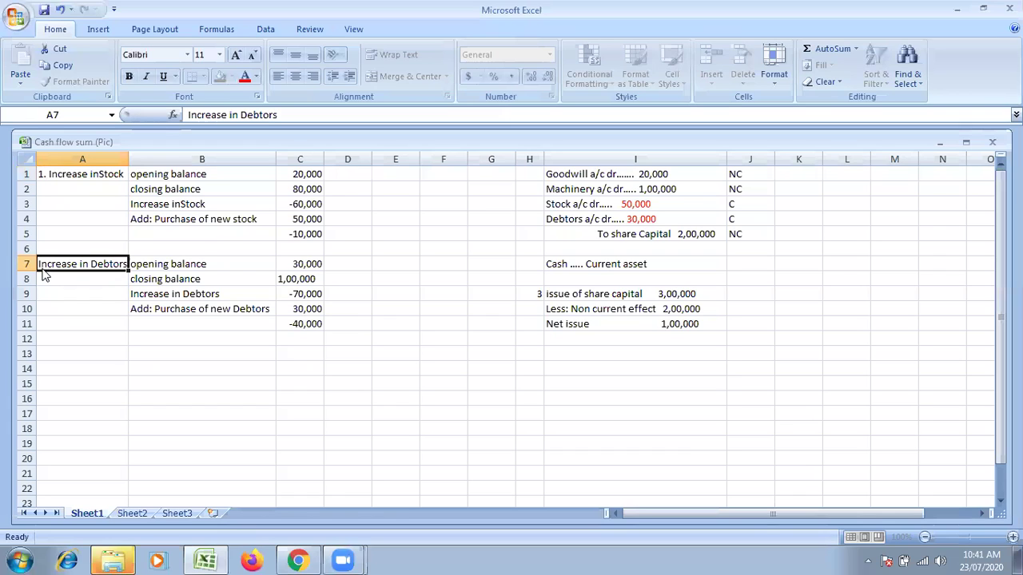
pyautogui.doubleClick(40, 264)
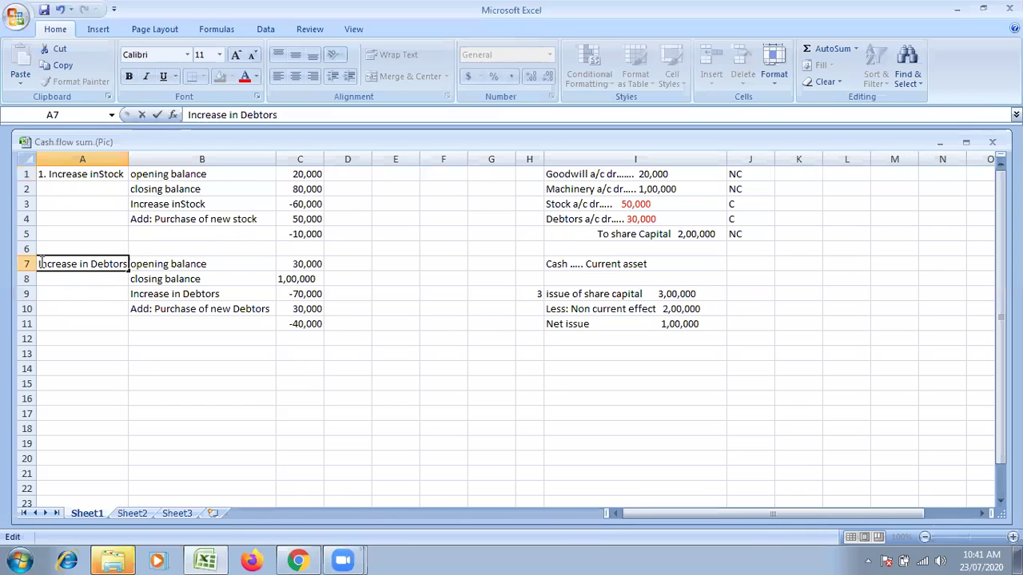
pyautogui.write('2.')
pyautogui.click(308, 319)
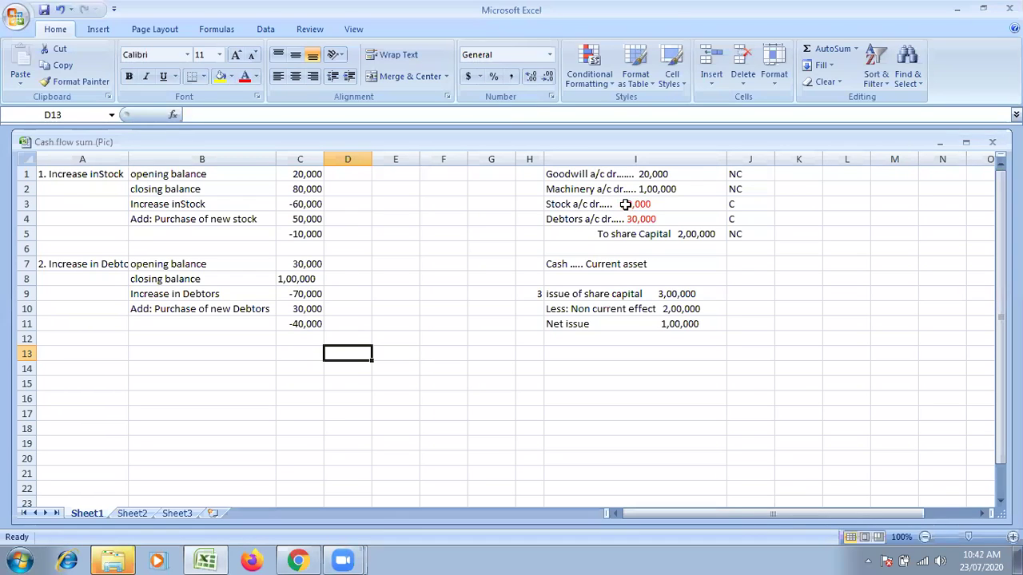
pyautogui.hotkey('ctrl', 's')
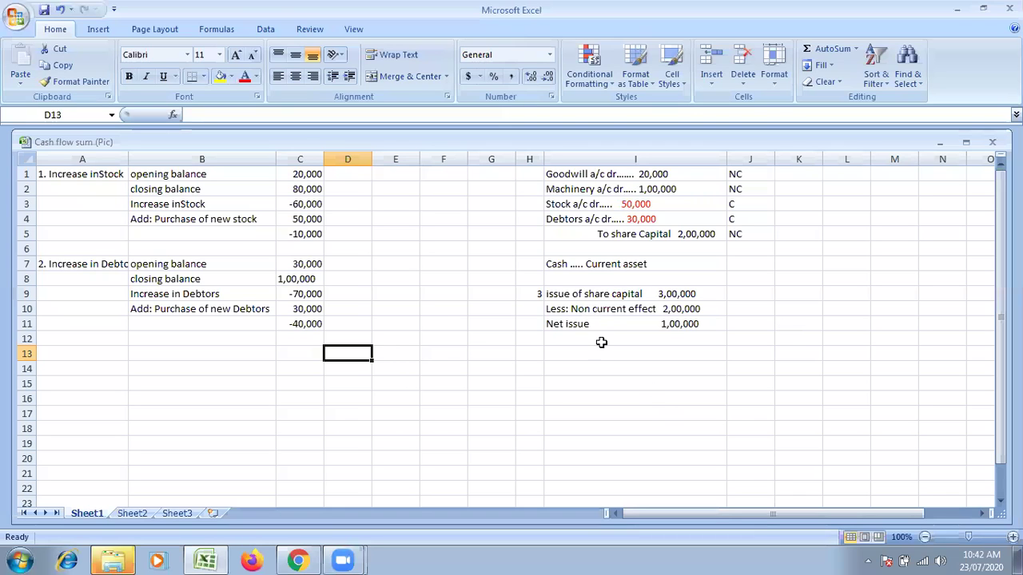
# Switch to WhatsApp Web in Chrome and review the Suryan Ltd. balance sheets and the additional information on debentures, tax and depreciation
pyautogui.hotkey('alt', 'Tab')
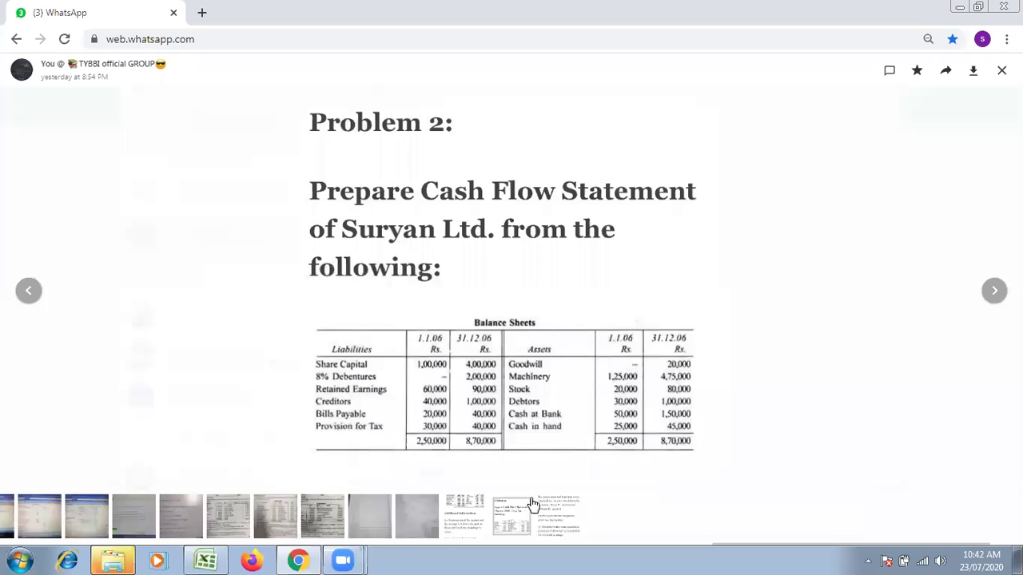
pyautogui.click(560, 519)
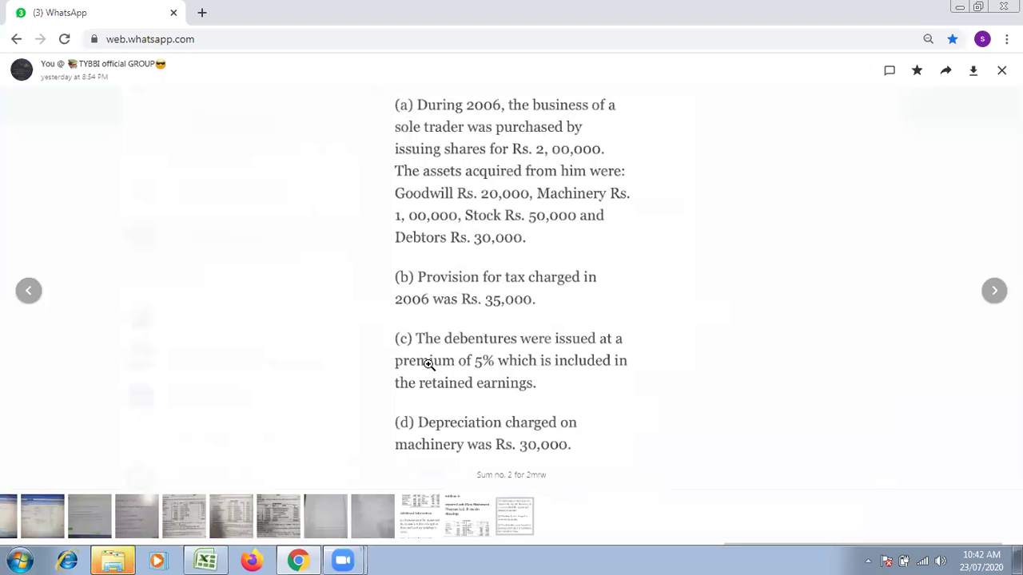
pyautogui.click(475, 521)
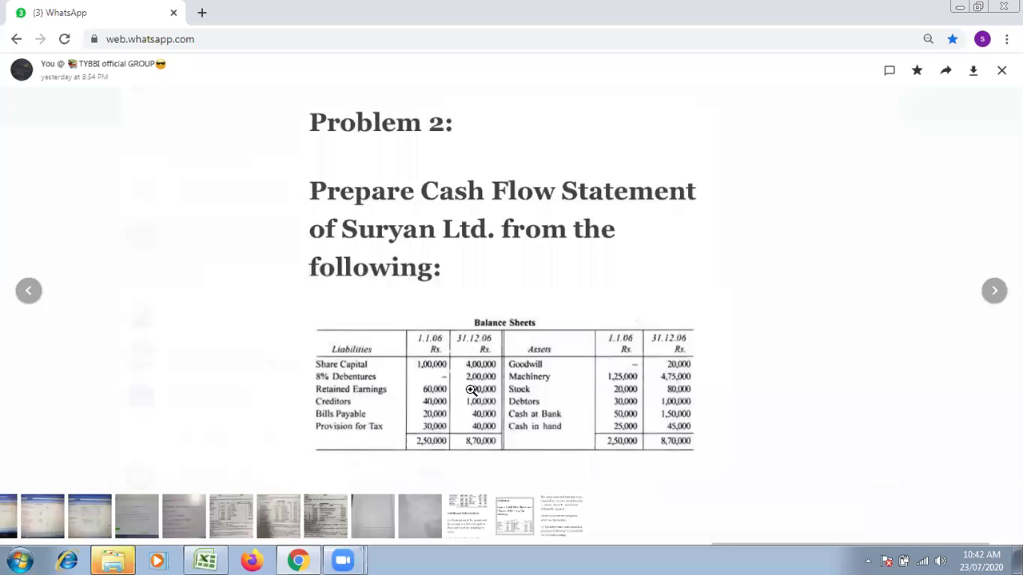
pyautogui.hotkey('ctrl', '-')
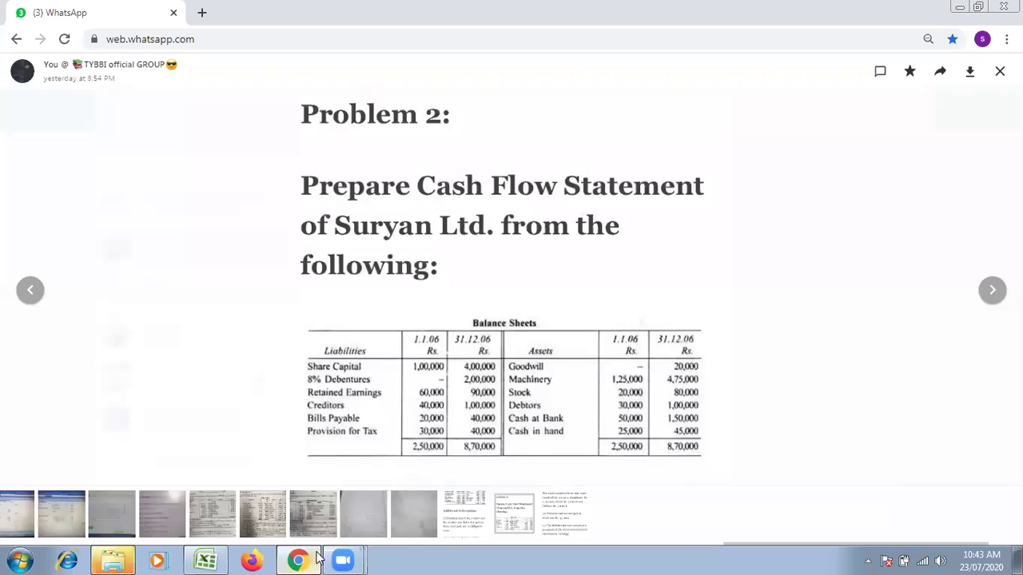
pyautogui.moveTo(318, 560)
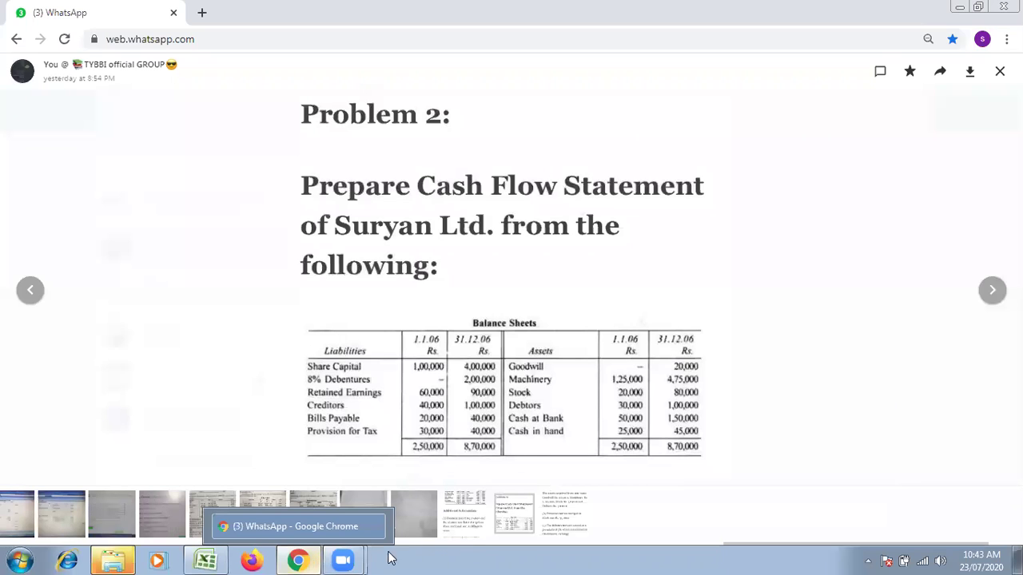
pyautogui.click(561, 531)
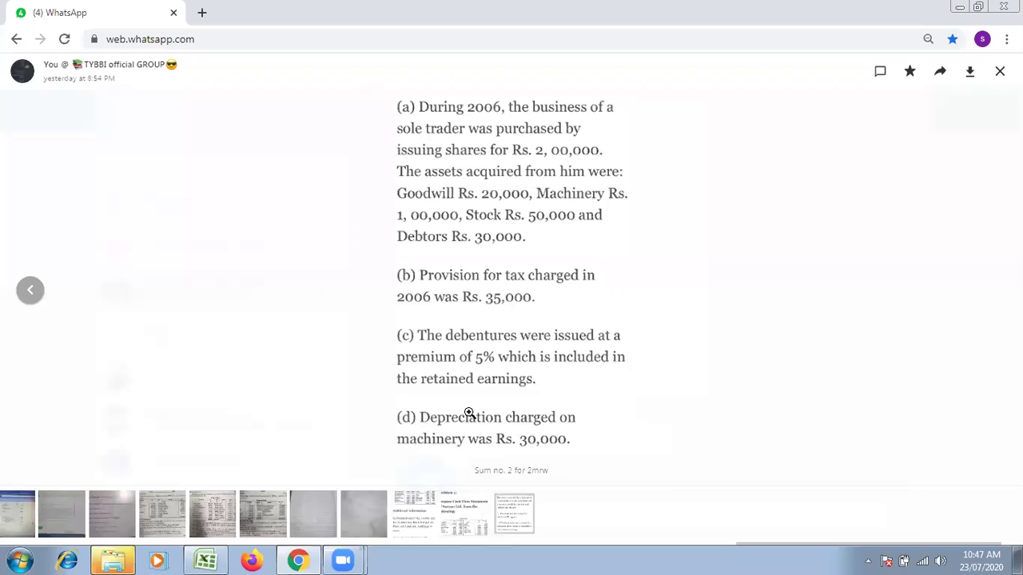
pyautogui.click(461, 521)
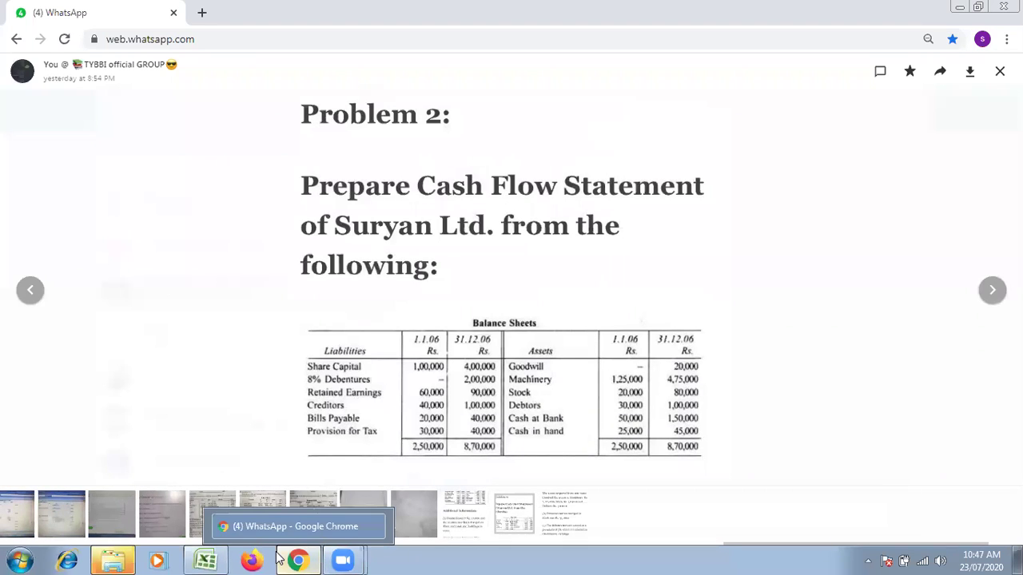
# Switch back to the Excel workbook and enter item number 4 in H13 with "Premium on debentures 10,000" in I13
pyautogui.click(204, 560)
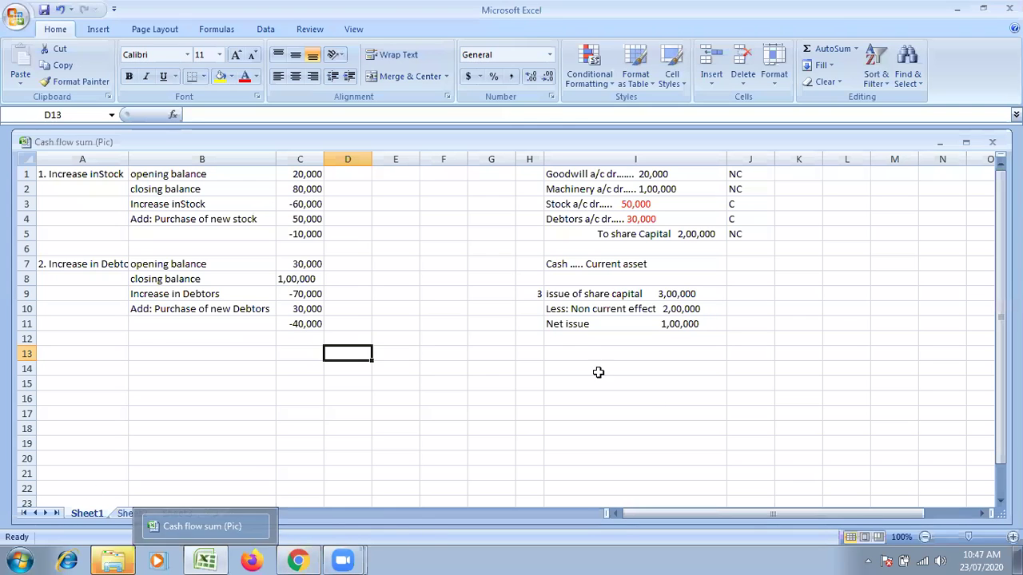
pyautogui.click(533, 359)
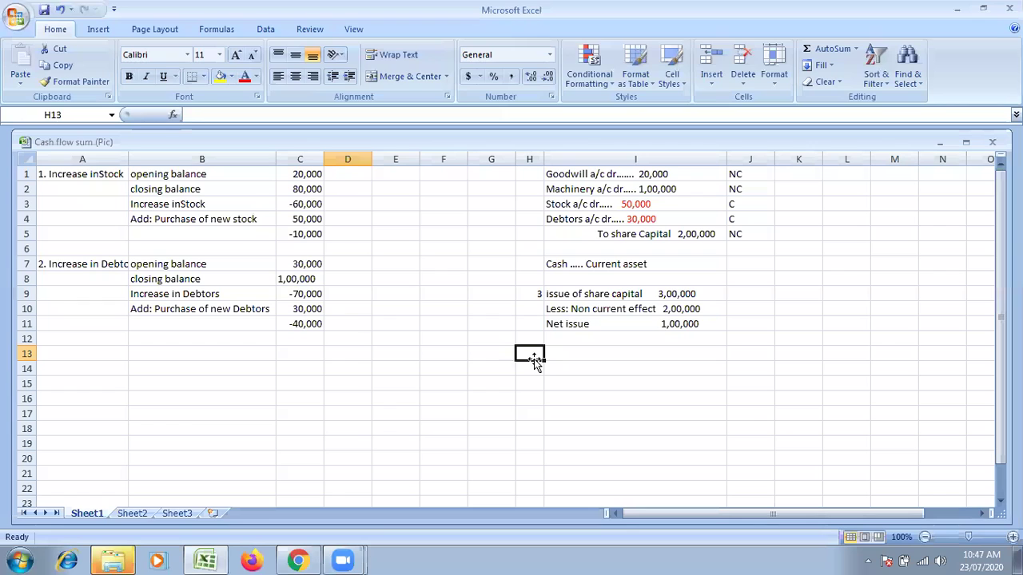
pyautogui.write('4.')
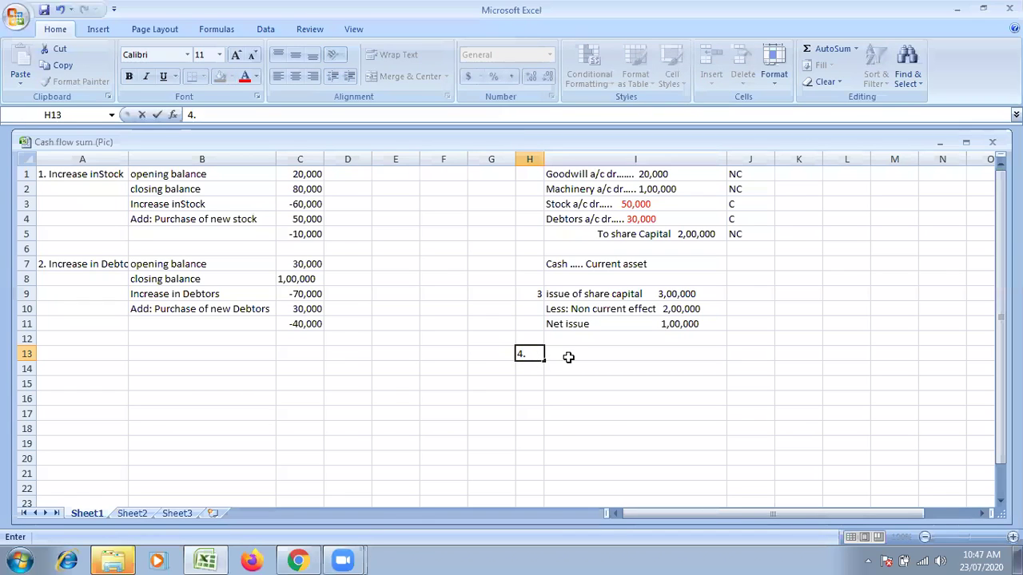
pyautogui.click(568, 357)
pyautogui.write('Prei')
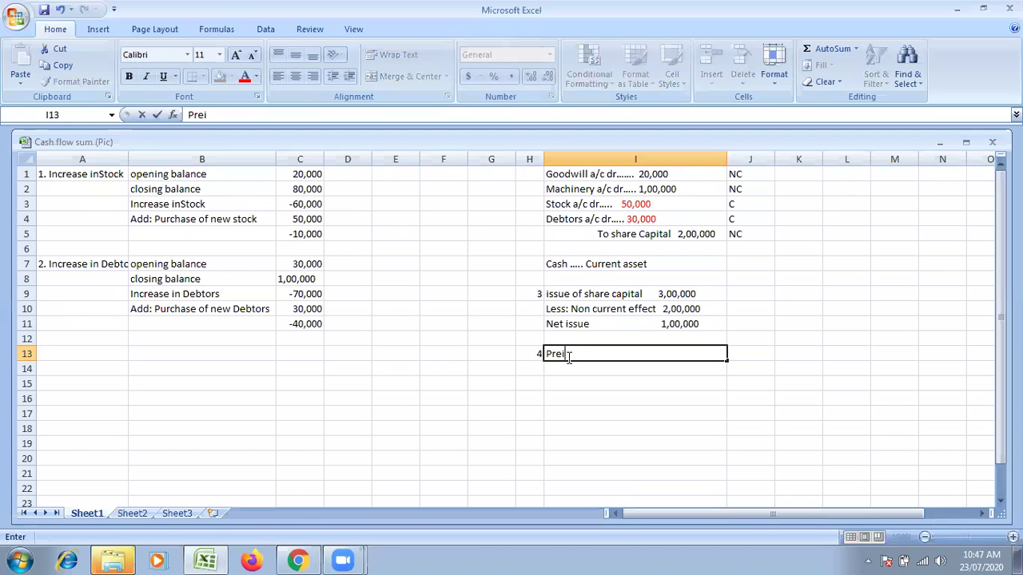
pyautogui.press('BackSpace')
pyautogui.write('mium on debentures')
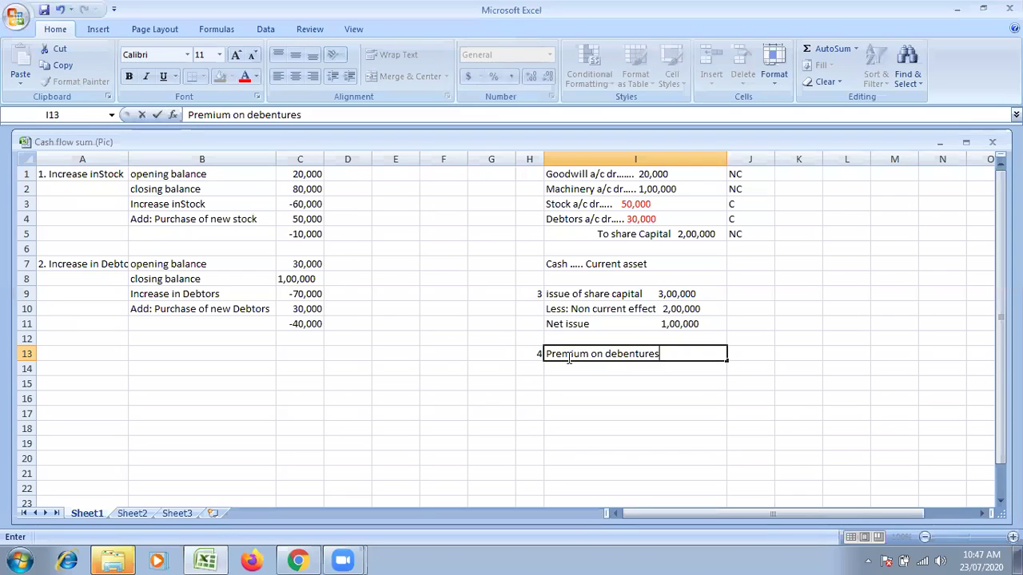
pyautogui.write('   10,000')
# Enter "add financing with issue of debentures" in I14 and widen column I slightly
pyautogui.click(563, 367)
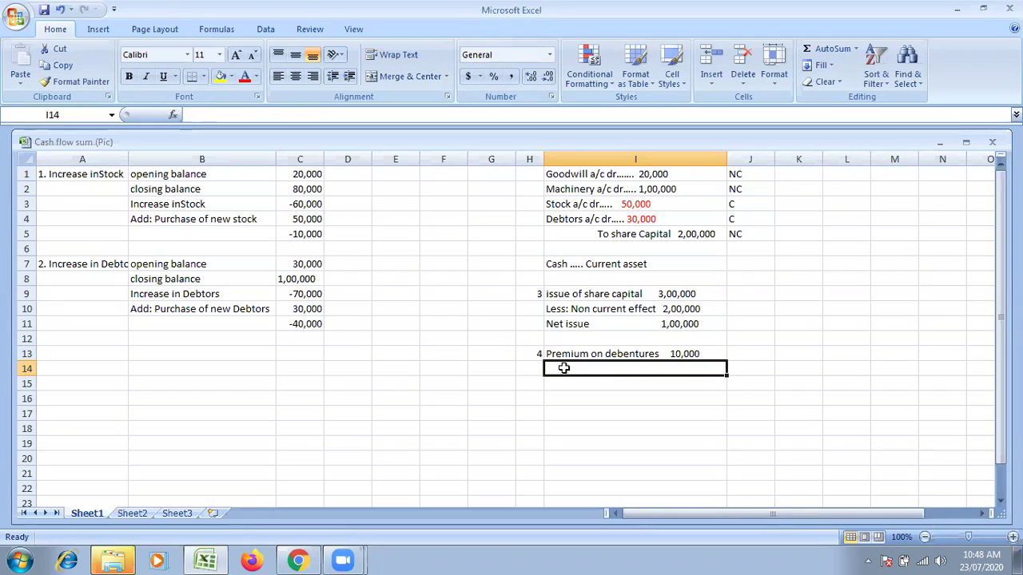
pyautogui.write('add')
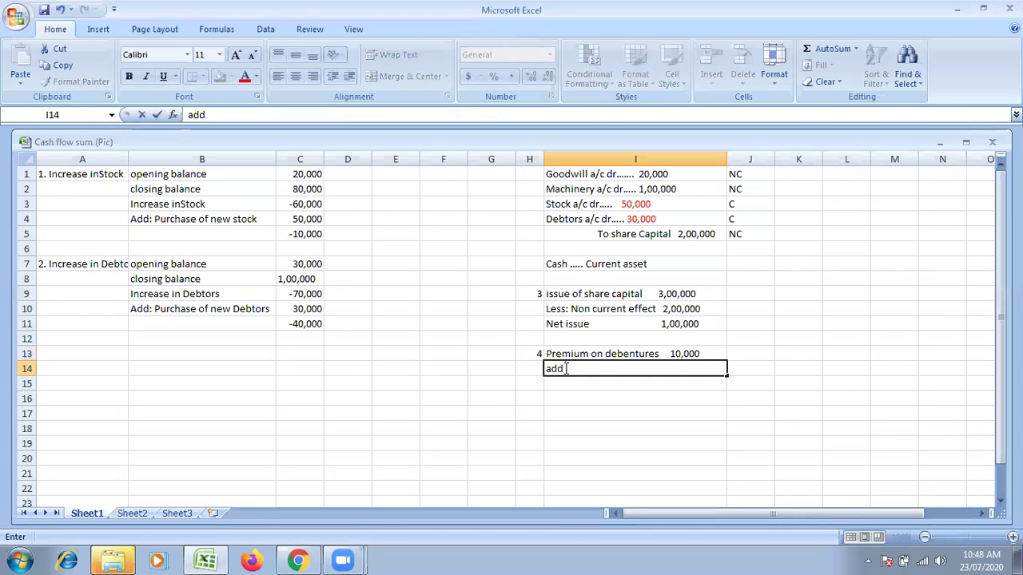
pyautogui.write(' financing with issue of debentures')
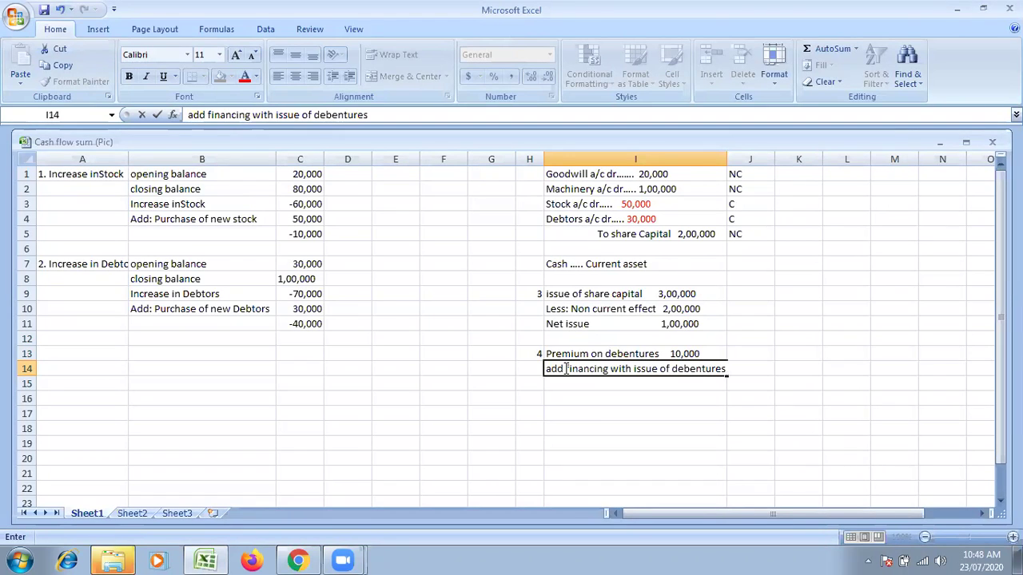
pyautogui.click(598, 382)
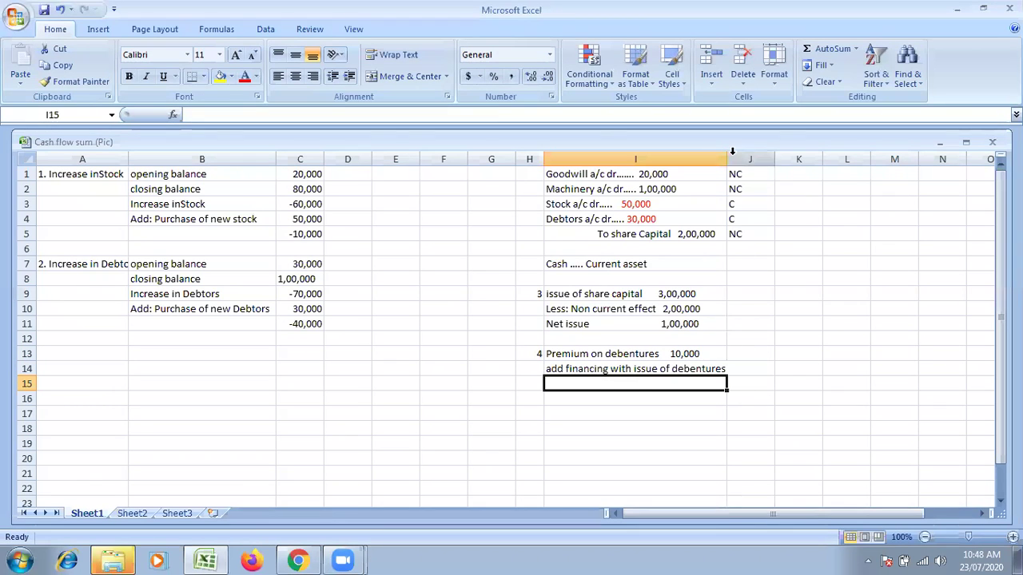
pyautogui.moveTo(726, 151); pyautogui.dragTo(738, 152)
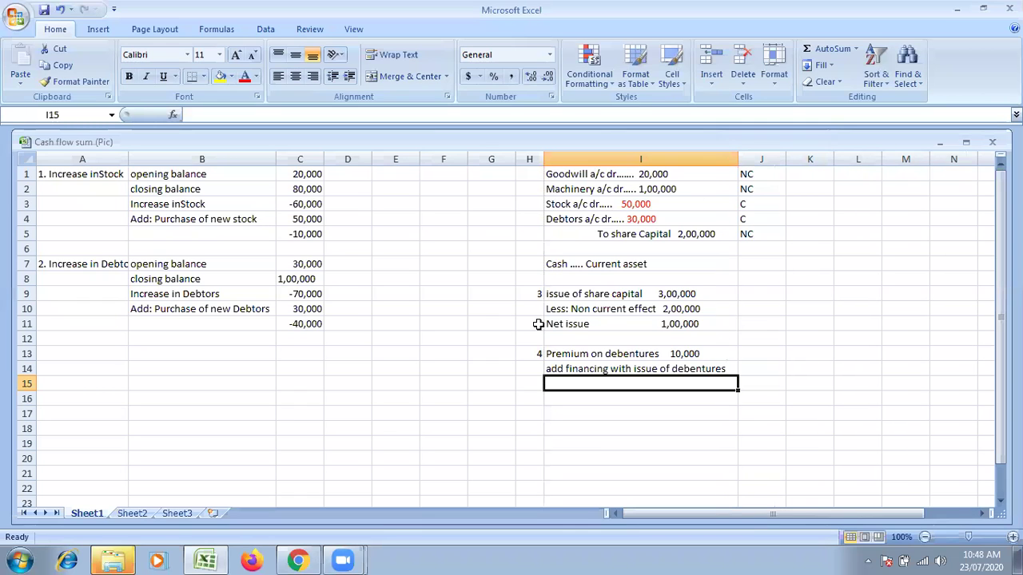
# Enter "less operating act" in I15, below the financing note
pyautogui.doubleClick(554, 383)
pyautogui.write('less')
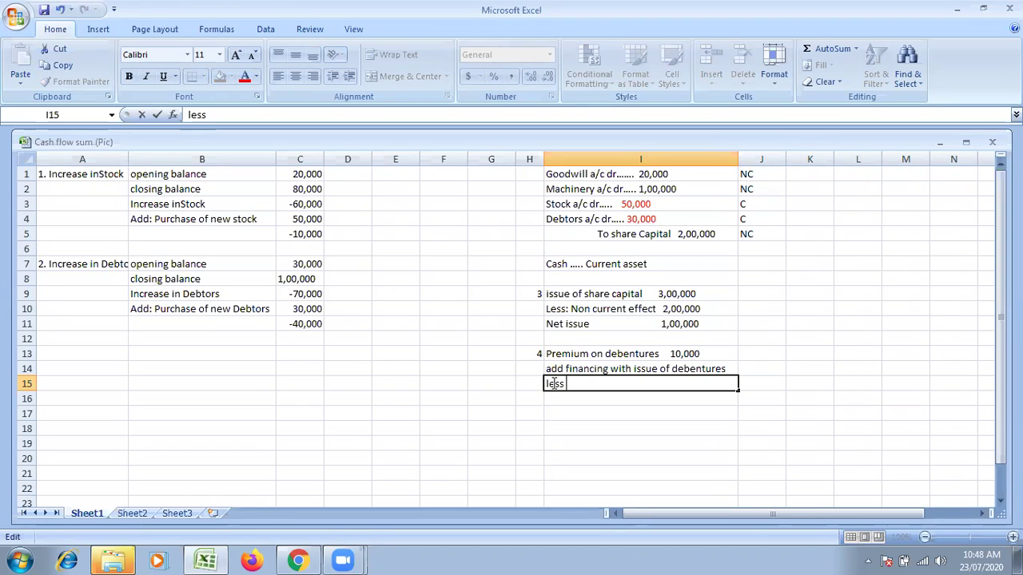
pyautogui.write('operating a')
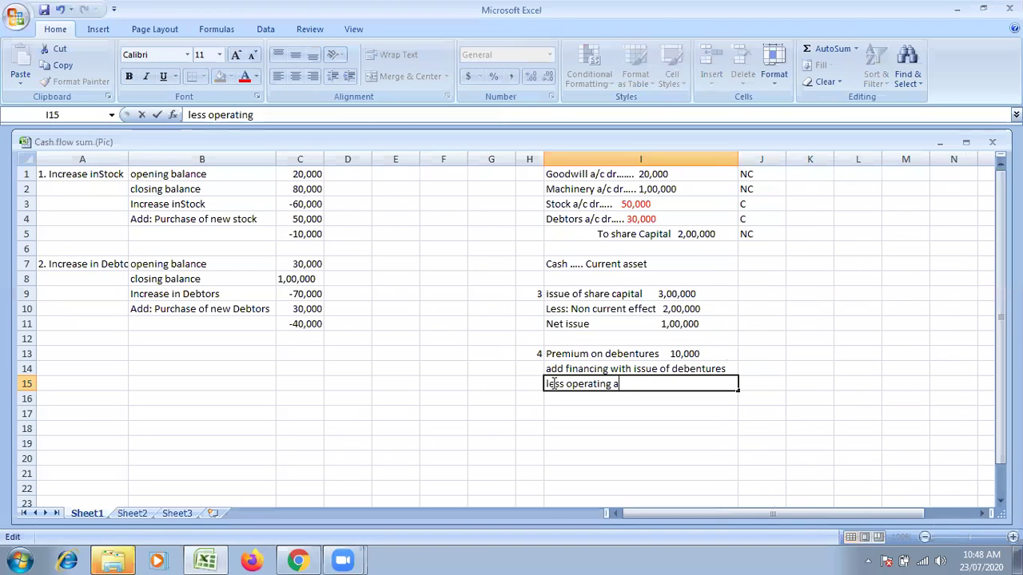
pyautogui.write('ct')
# Insert "act" after "financing" in I14 so the note reads "add financing act with issue of debentures"
pyautogui.doubleClick(611, 367)
pyautogui.write('ac')
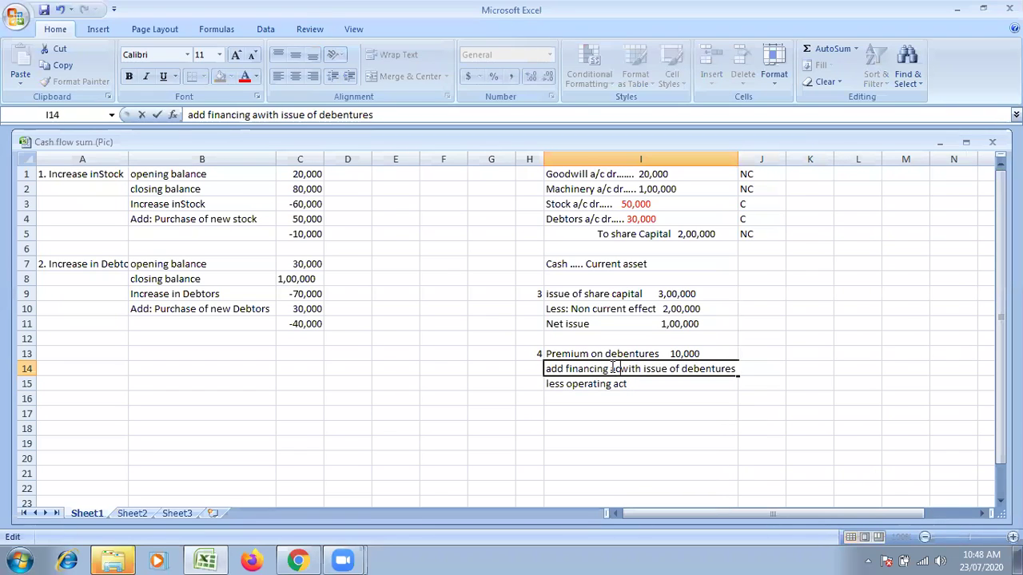
pyautogui.write('t')
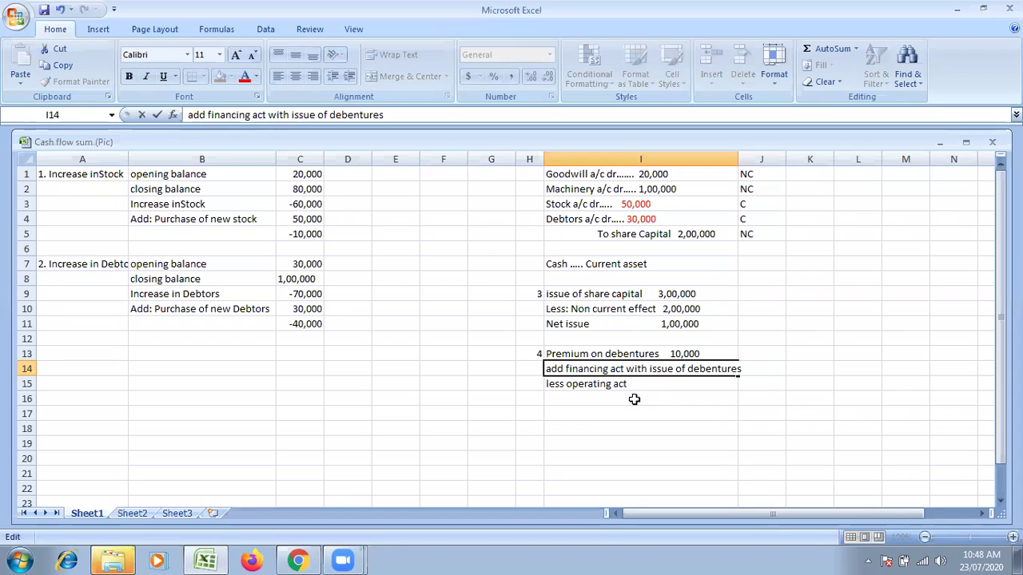
# Append "(NOI)" to the "less operating act" note in I15
pyautogui.click(619, 383)
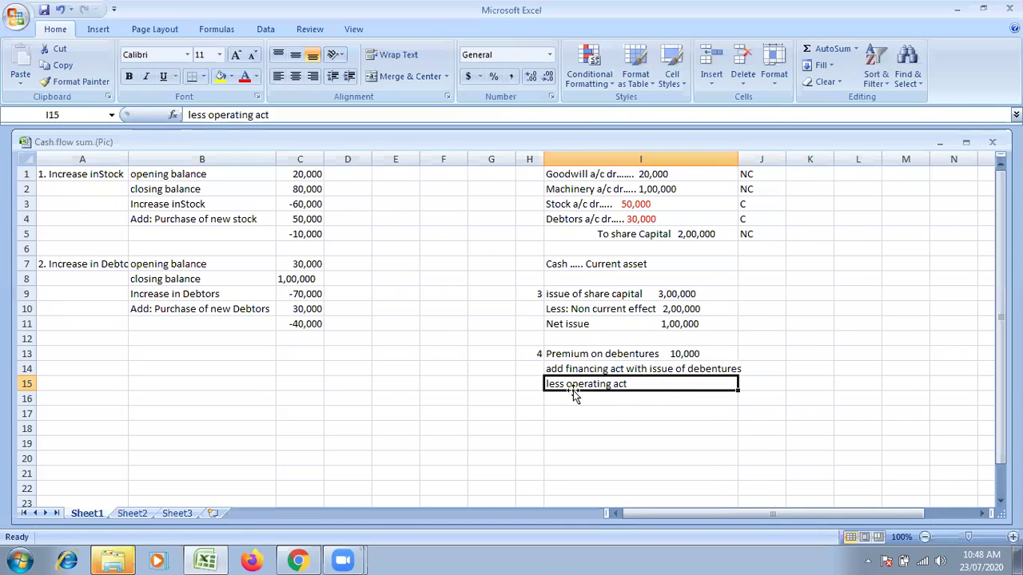
pyautogui.doubleClick(638, 385)
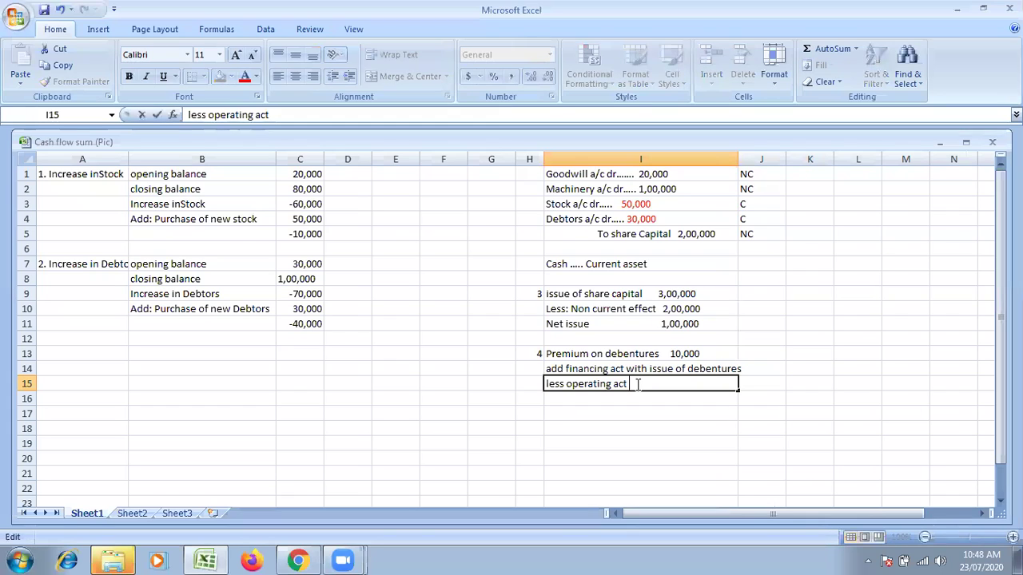
pyautogui.write('(NOI)')
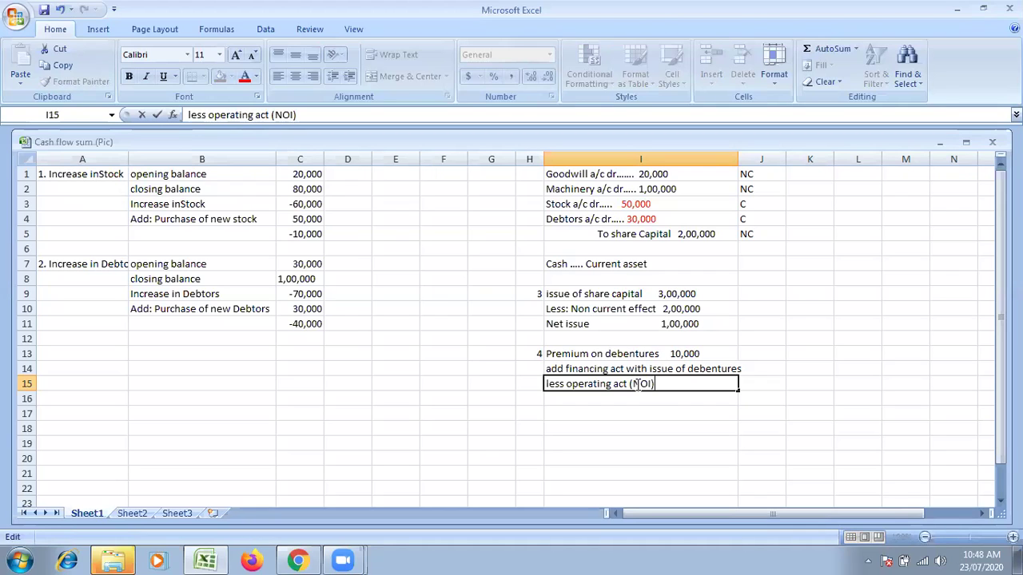
pyautogui.click(623, 399)
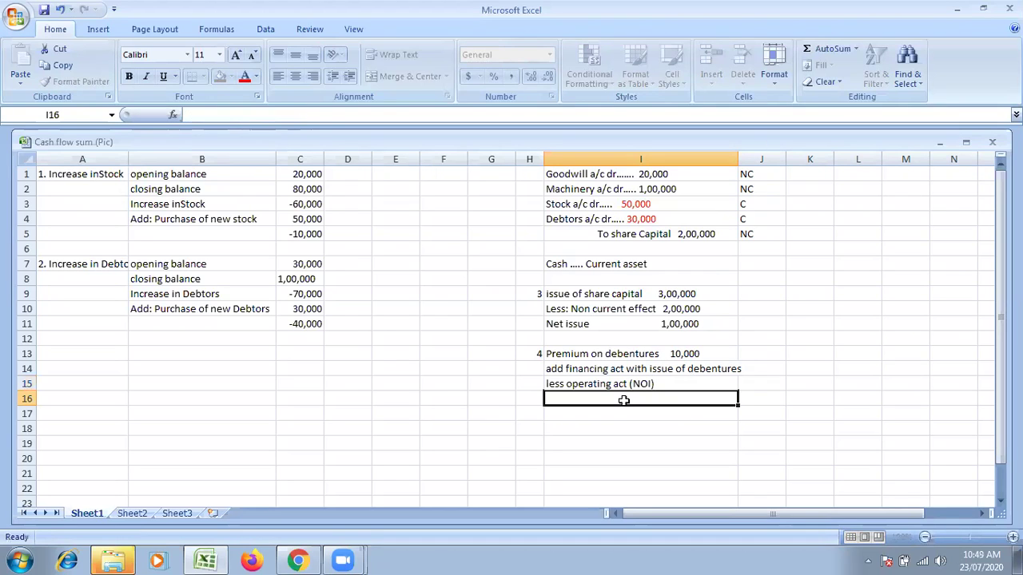